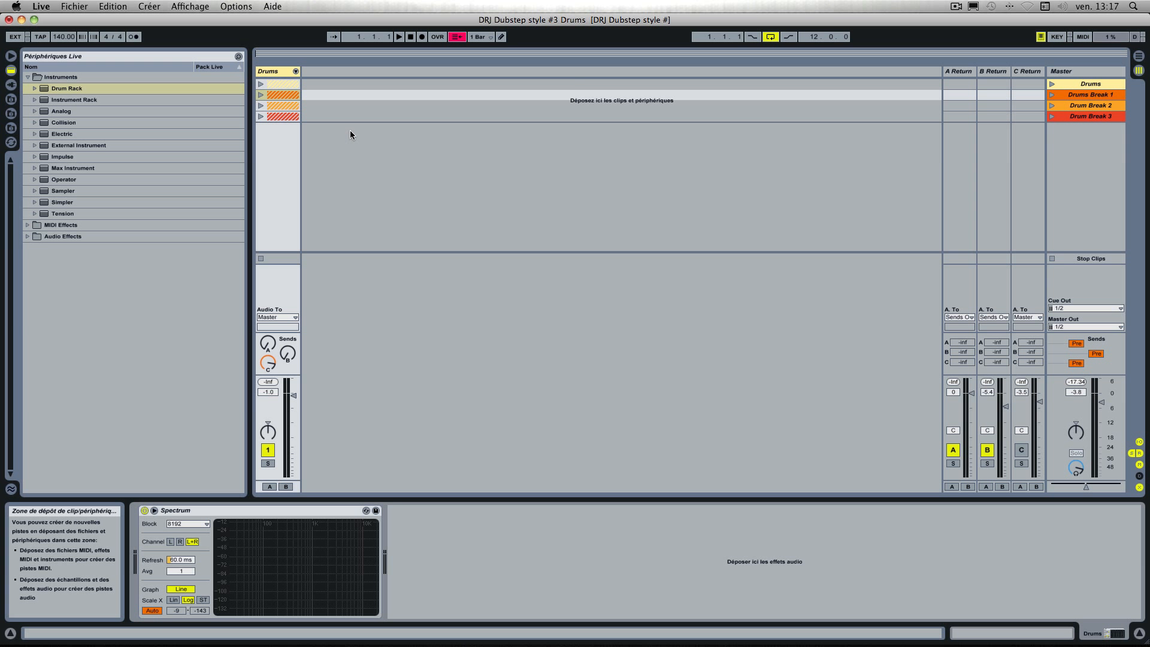
- Examine the device chains of the Kick, Snare and Hihat tracks inside the Drums group
left_click(272, 72)
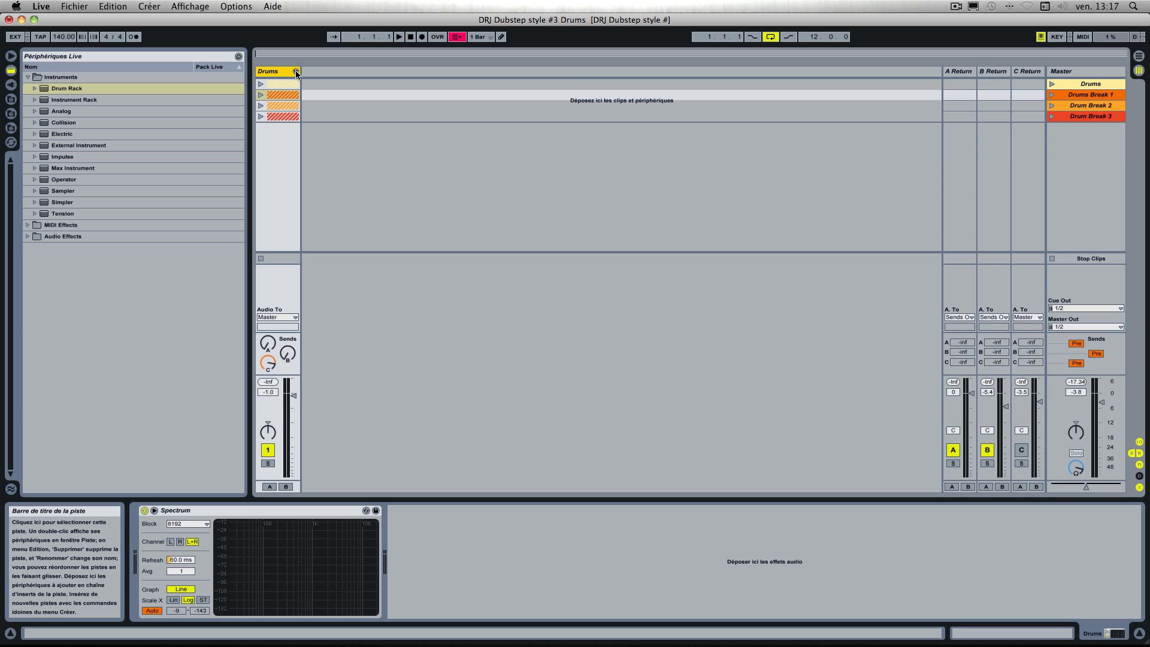
left_click(295, 72)
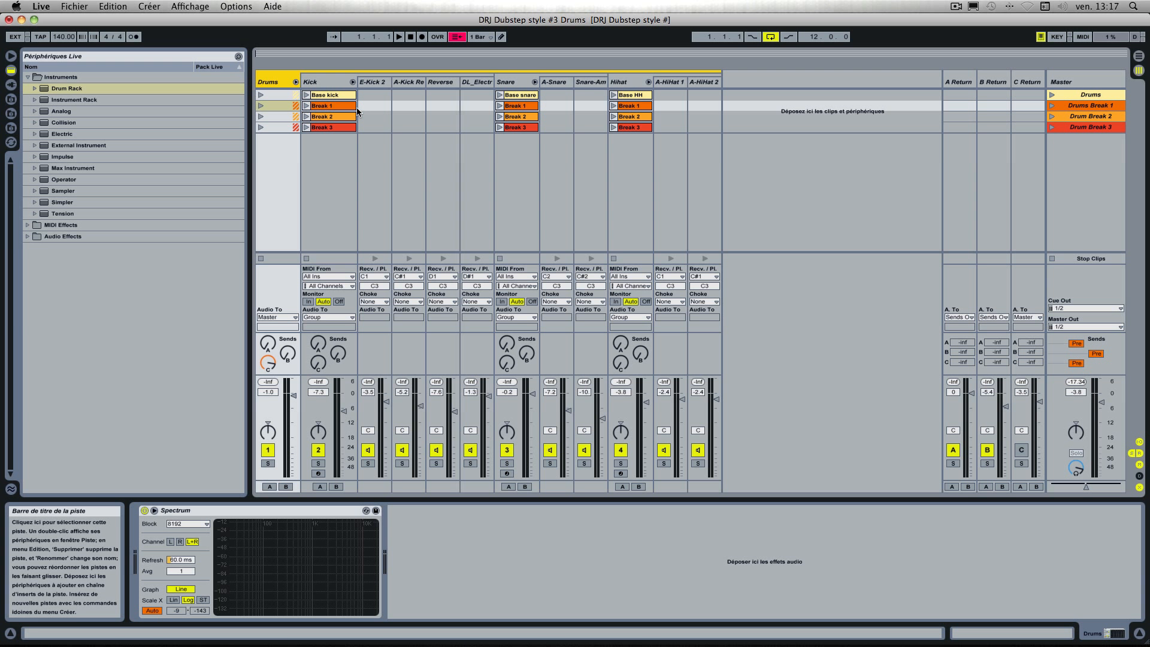
left_click(338, 85)
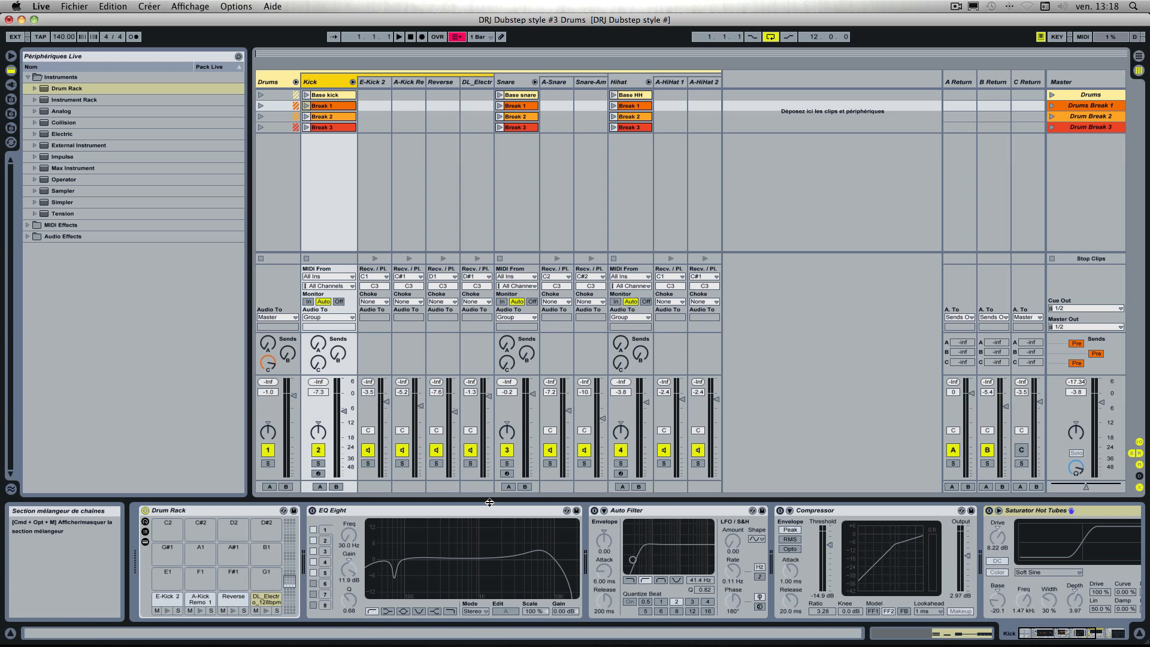
left_click(515, 82)
left_click(632, 84)
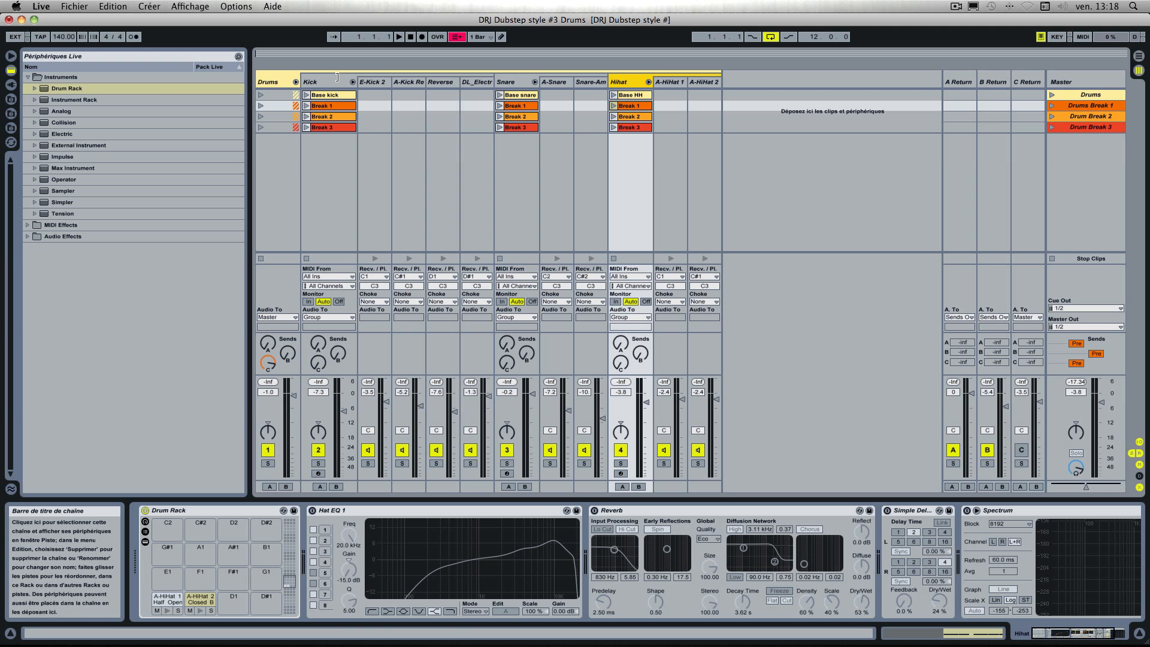
left_click(296, 82)
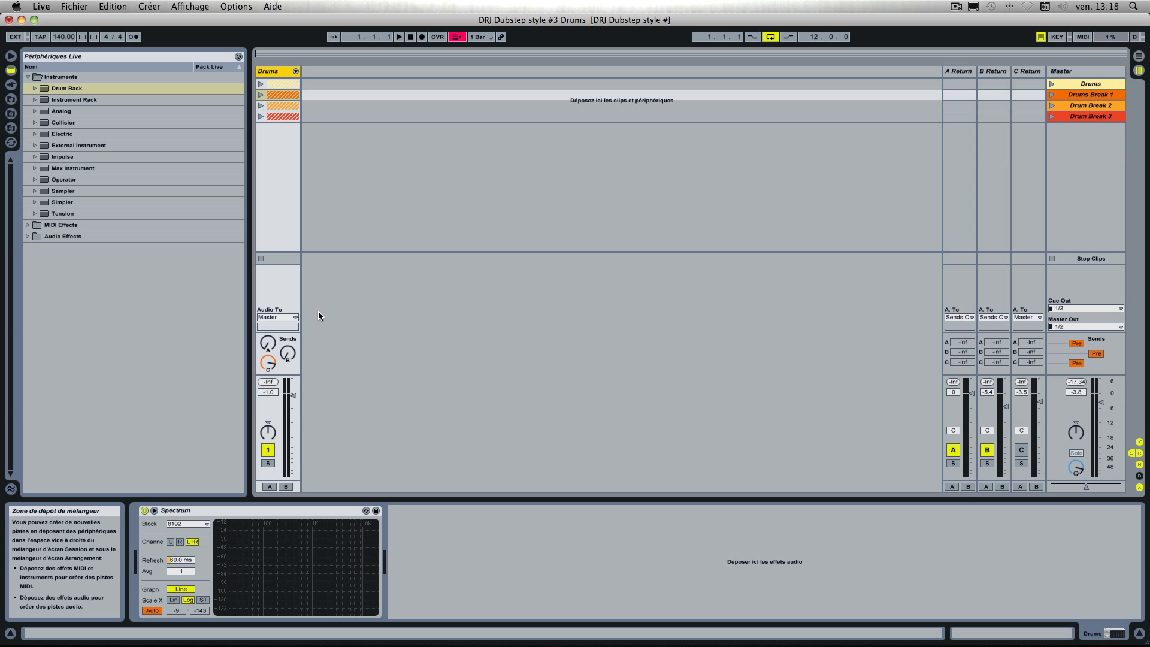
- Examine the devices on the C Return track and the Base kick clip inside the Drums group
left_click(1028, 71)
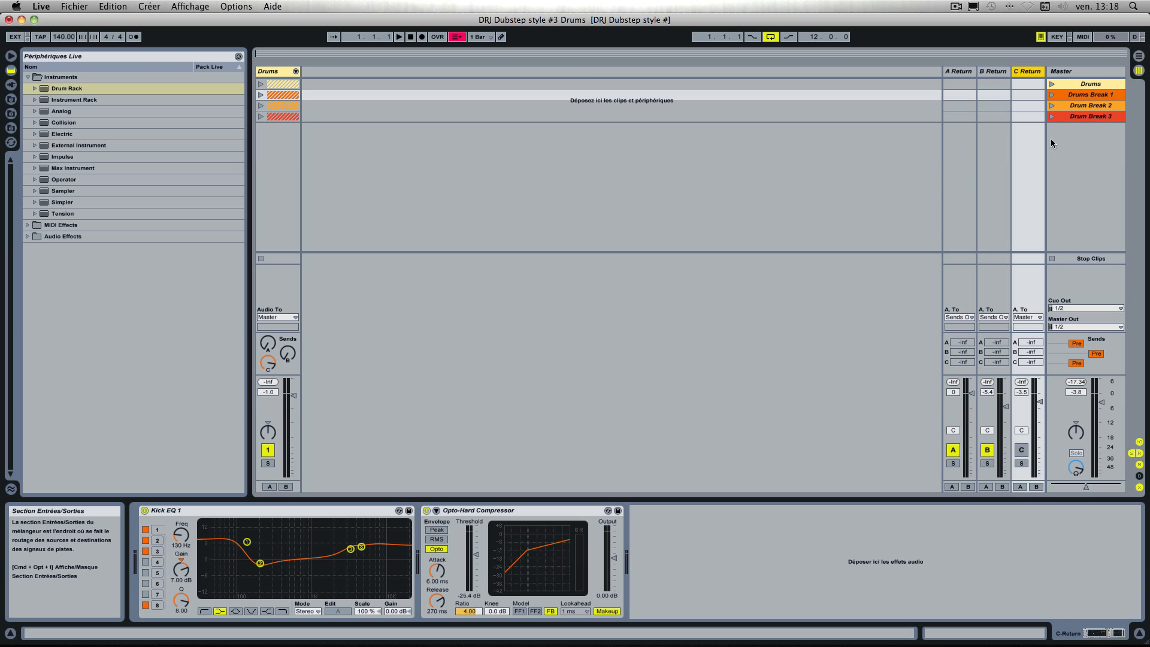
left_click(285, 72)
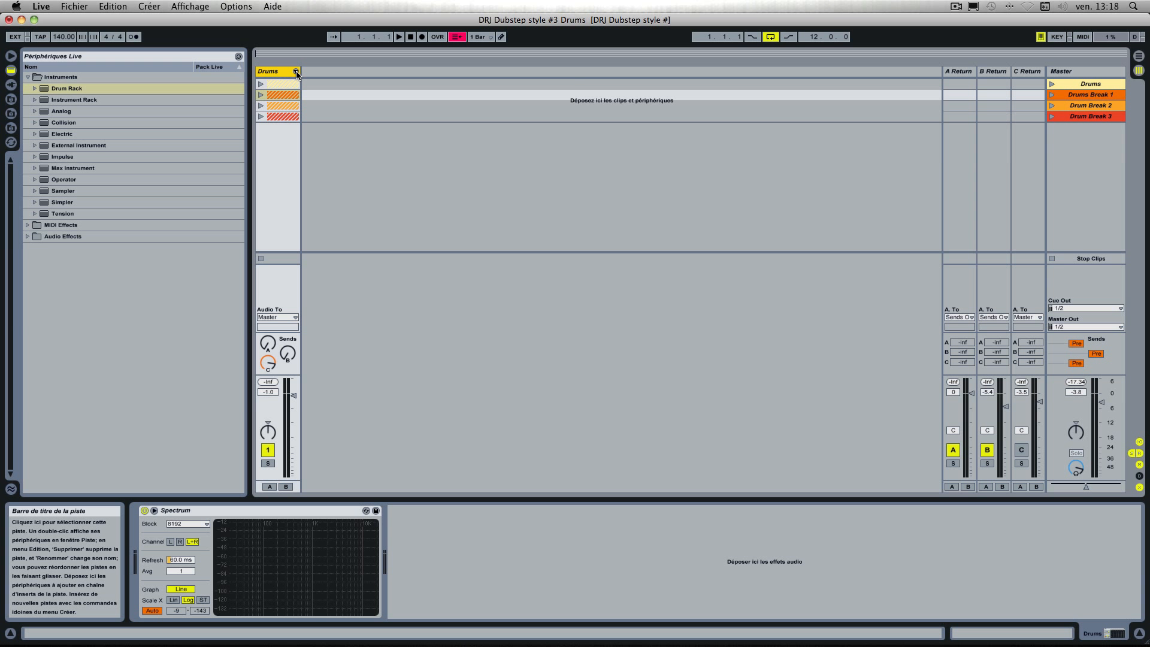
left_click(296, 72)
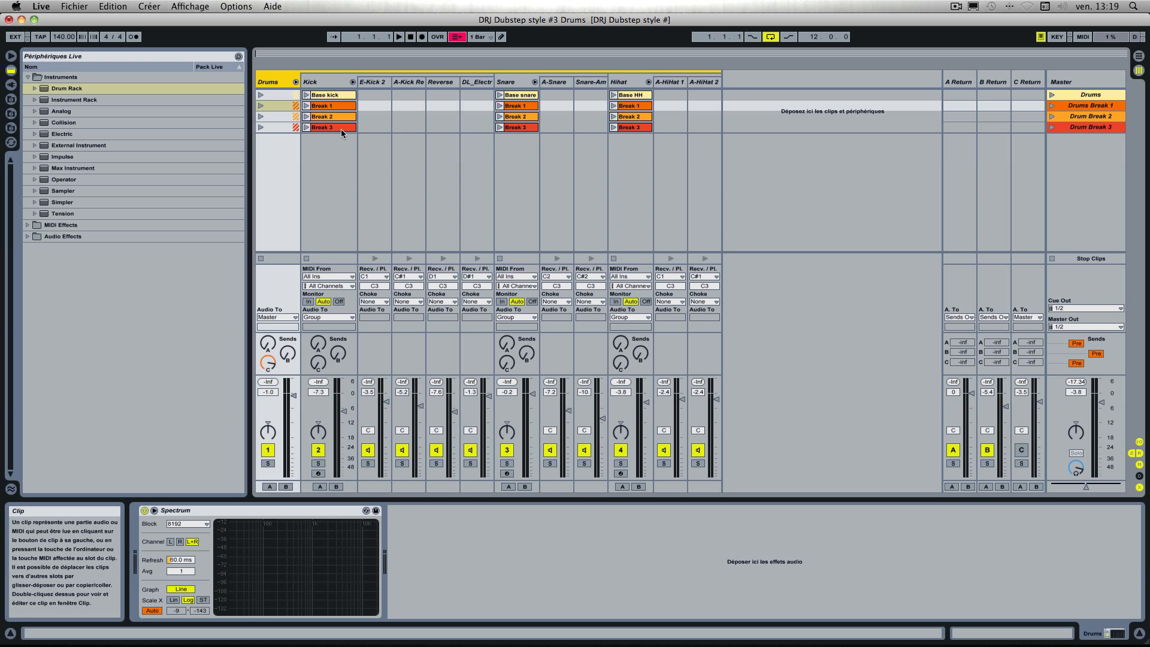
left_click(336, 94)
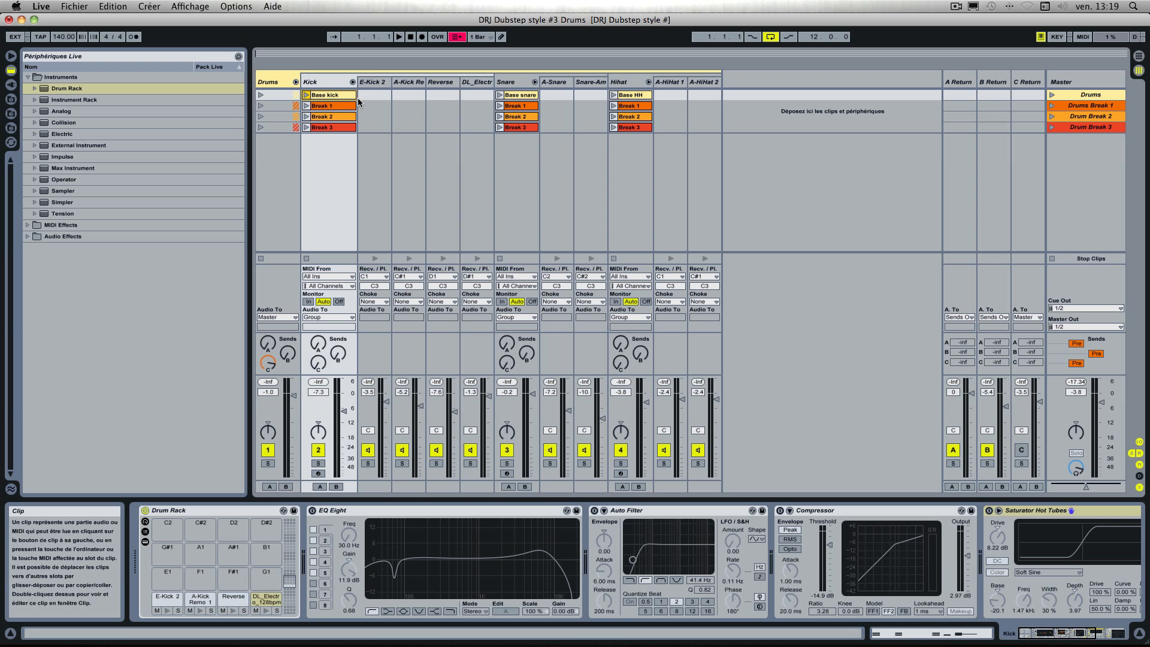
left_click(296, 82)
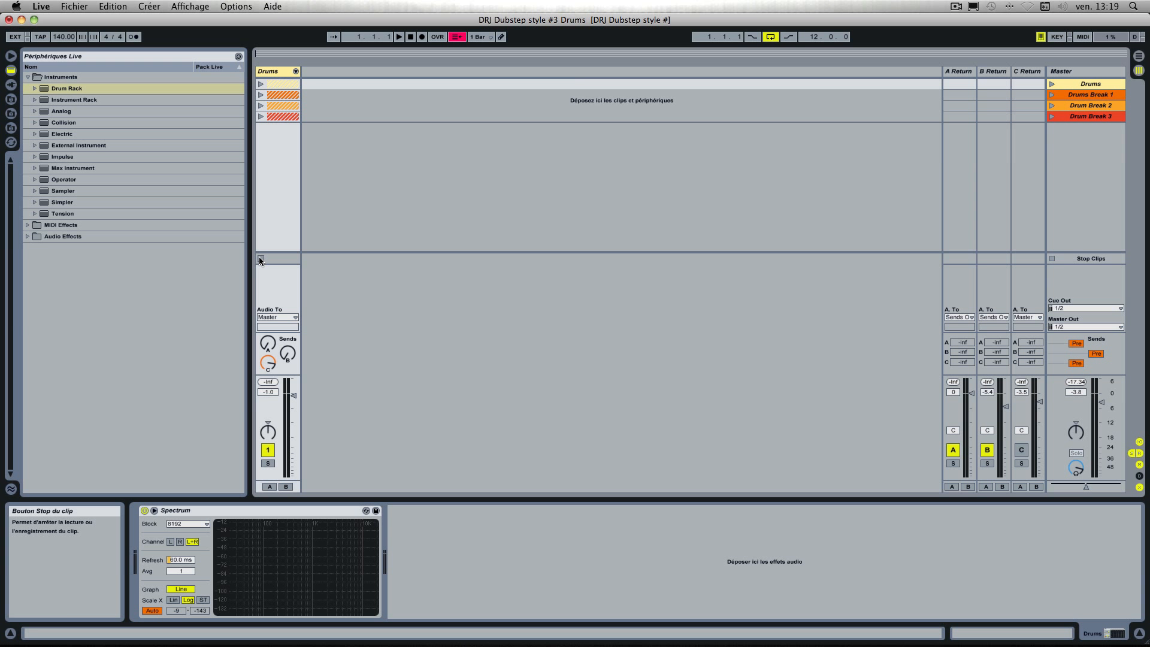
- Expand the Drums group and audition its first row of clips briefly before stopping them
left_click(296, 72)
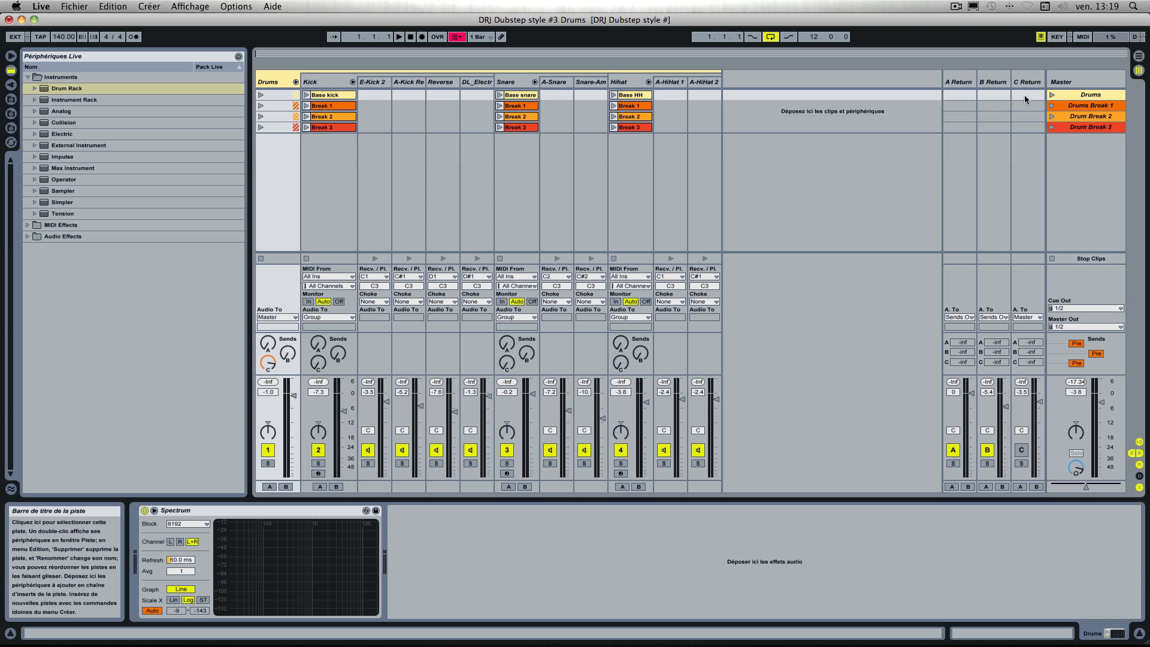
left_click(260, 95)
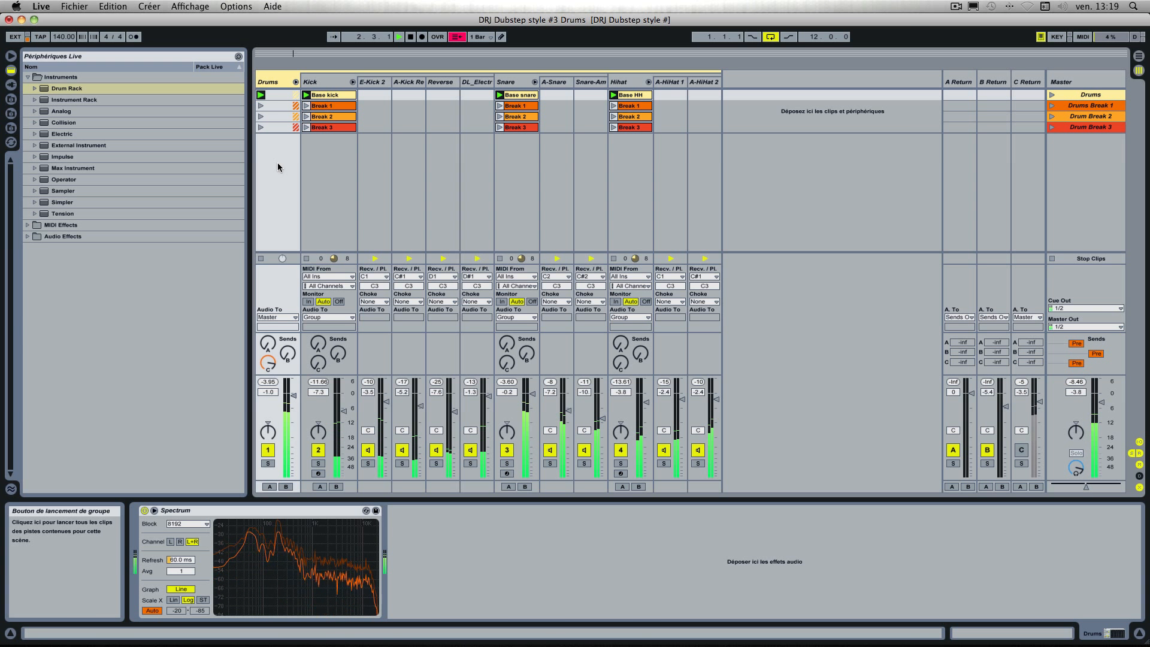
left_click(261, 260)
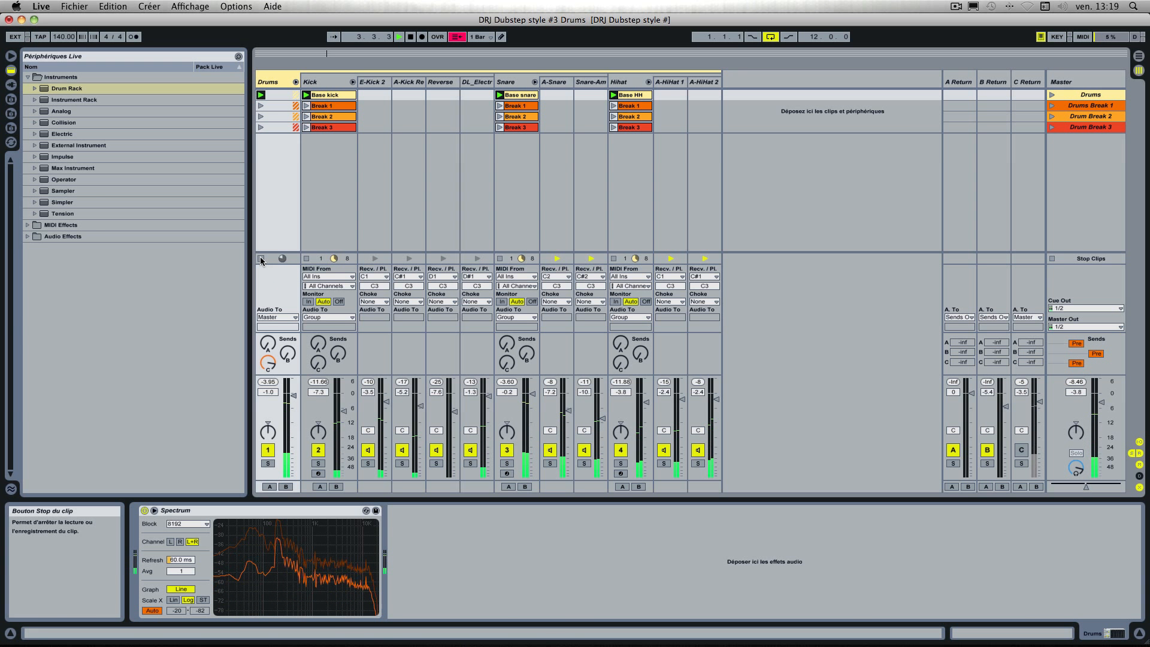
- Turn on the EQ Eight, Auto Filter, Compressor and Saturator Hot Tubes devices on the Kick track
left_click(333, 84)
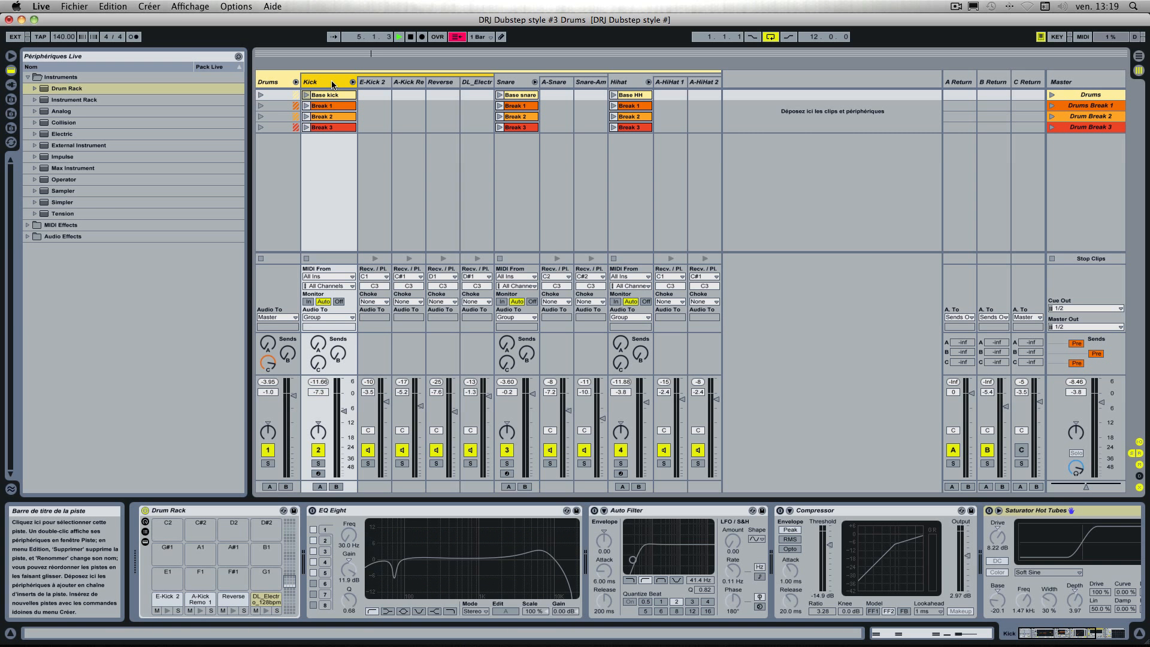
left_click(318, 510)
left_click(594, 511)
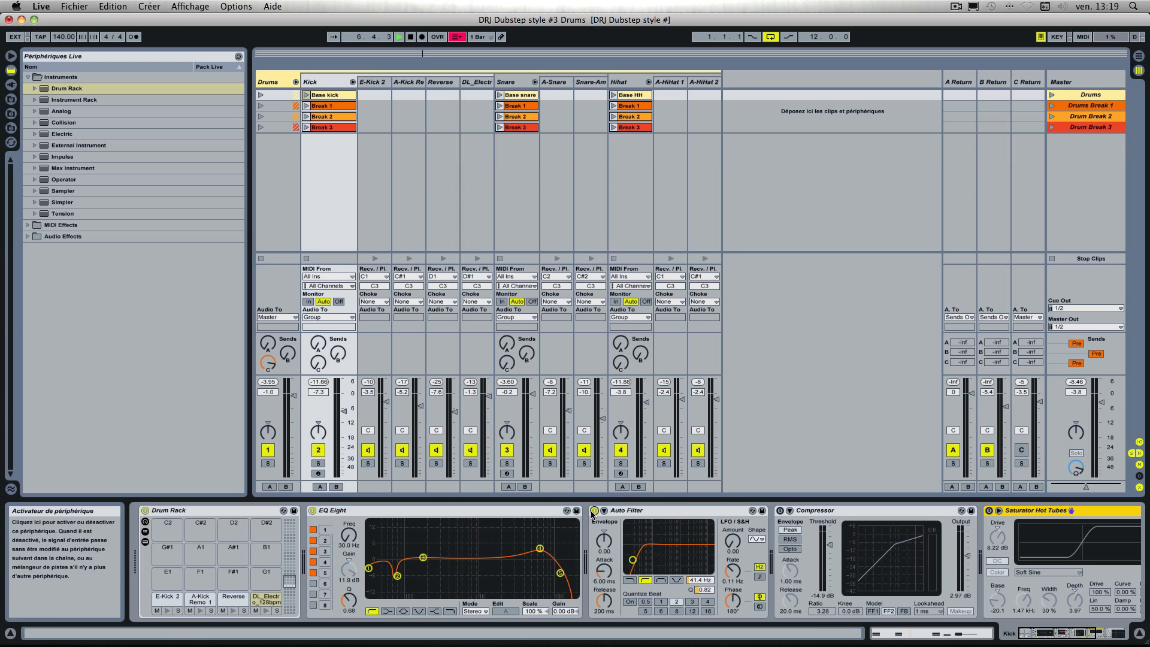
left_click(780, 511)
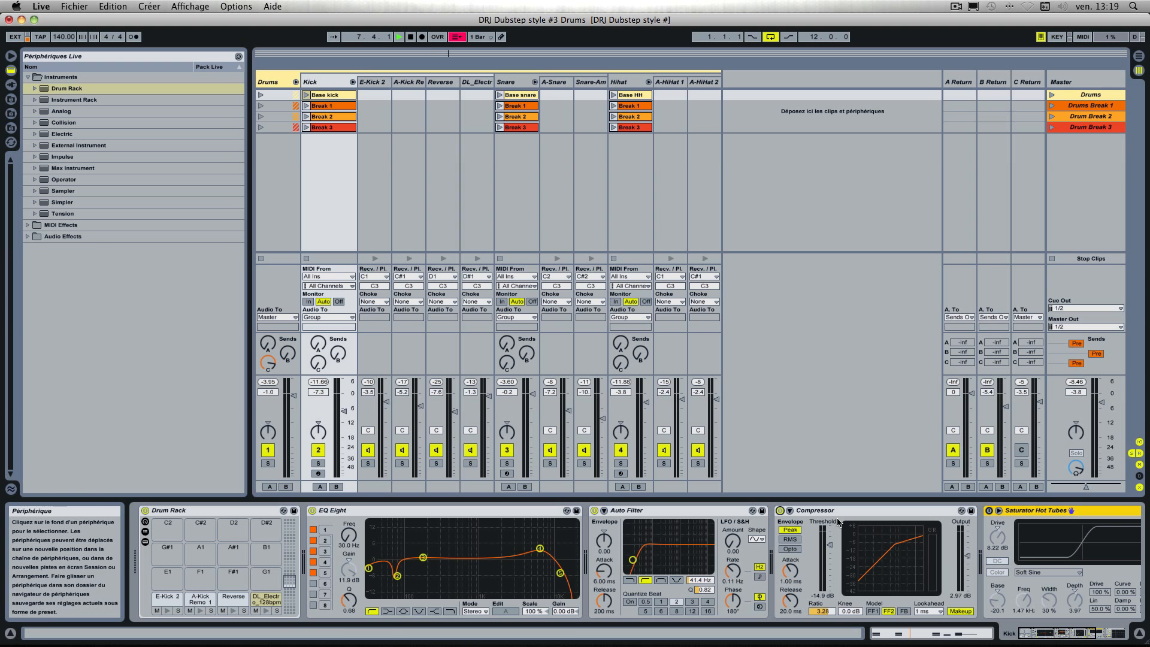
left_click(989, 510)
- Turn on the EQ Eight, Reverb, Simple Delay and Overdrive devices on the Snare track
left_click(516, 79)
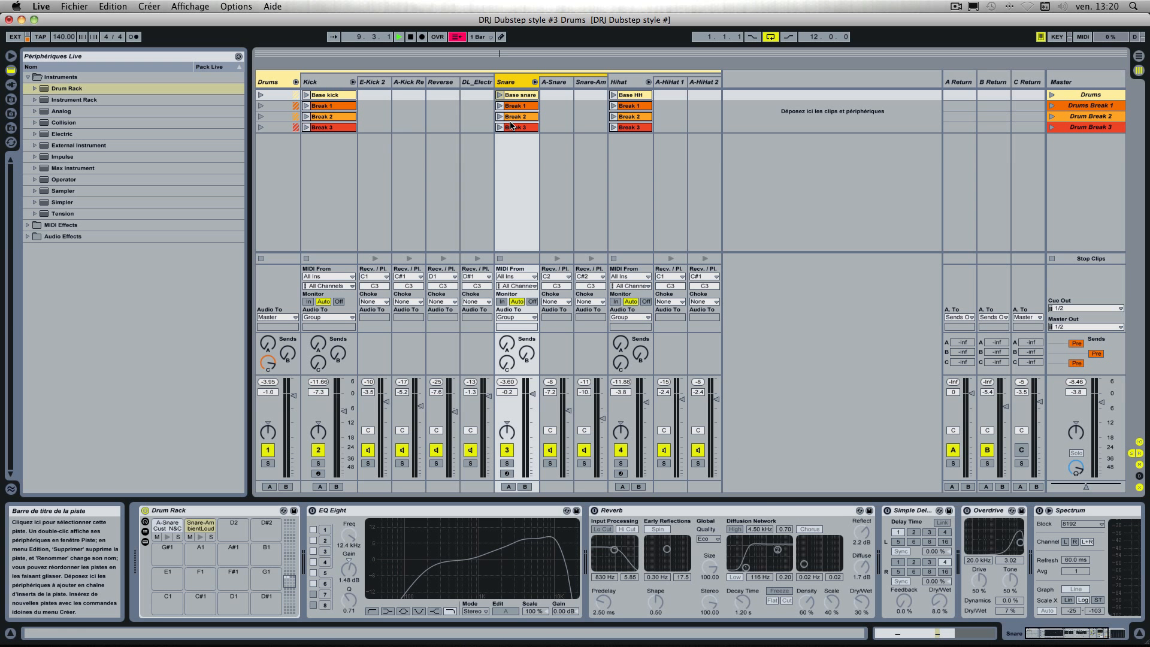
left_click(311, 510)
left_click(594, 511)
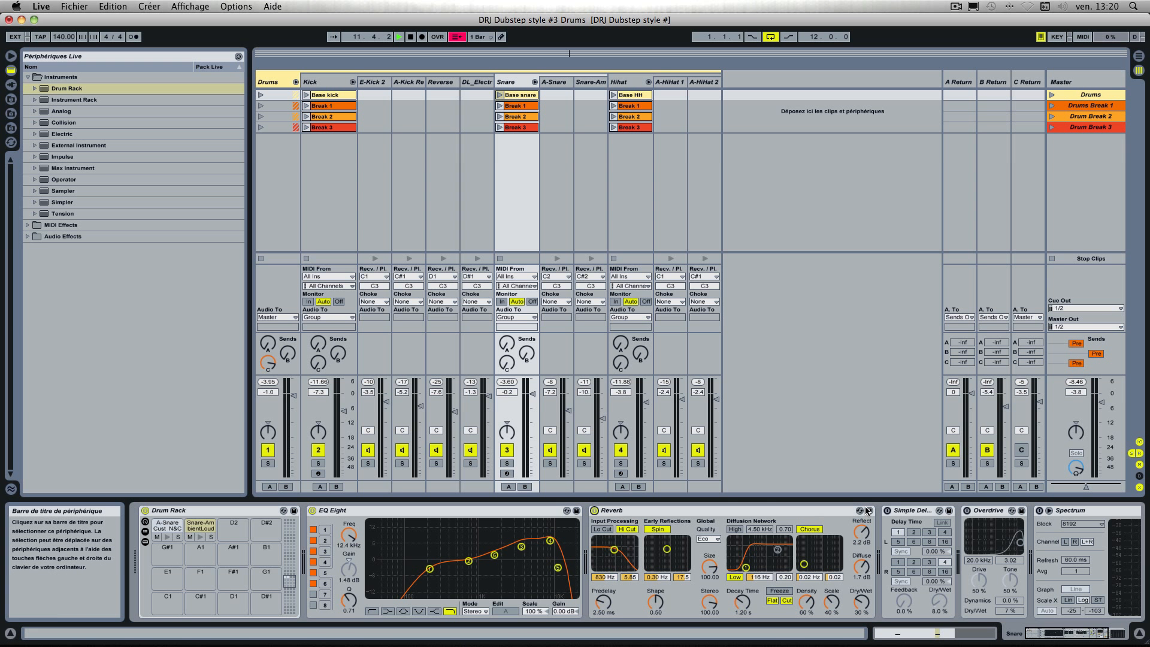
left_click(887, 510)
left_click(967, 510)
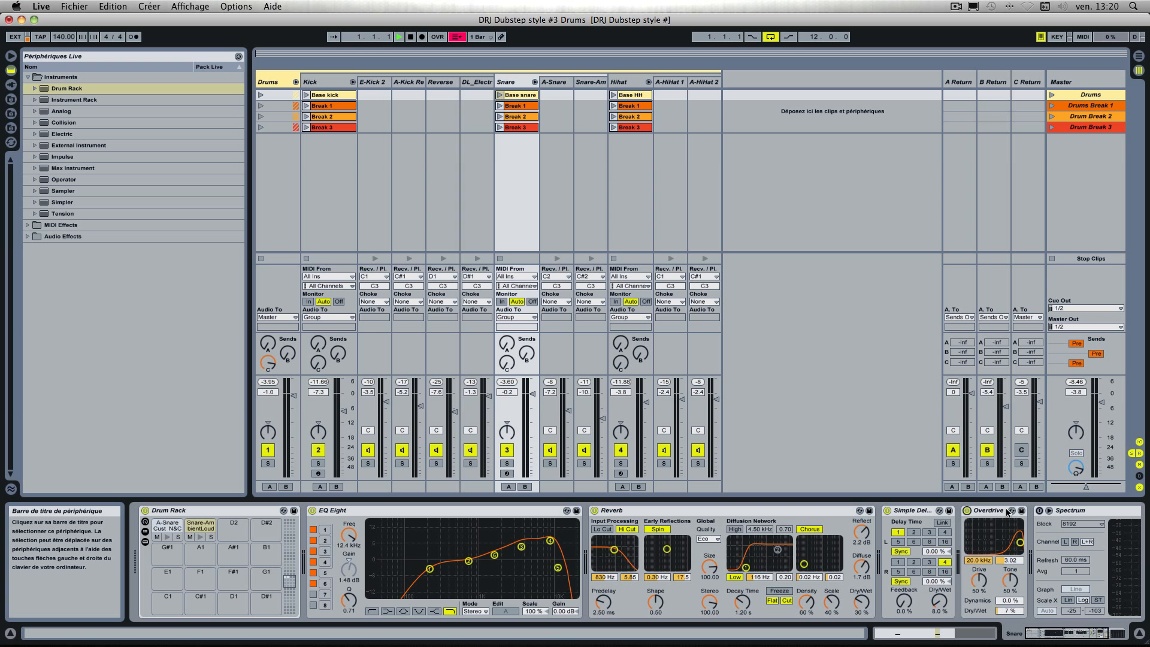
- Turn on the Hat EQ 1, Reverb, Simple Delay and Spectrum devices on the Hihat track
left_click(620, 84)
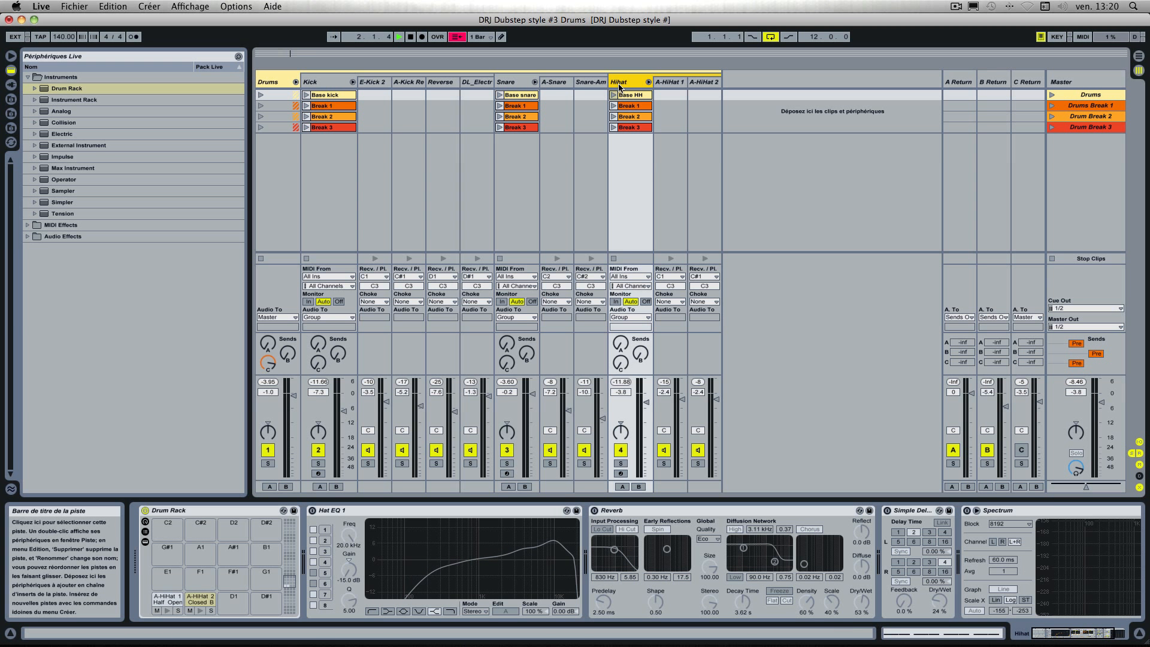
left_click(312, 510)
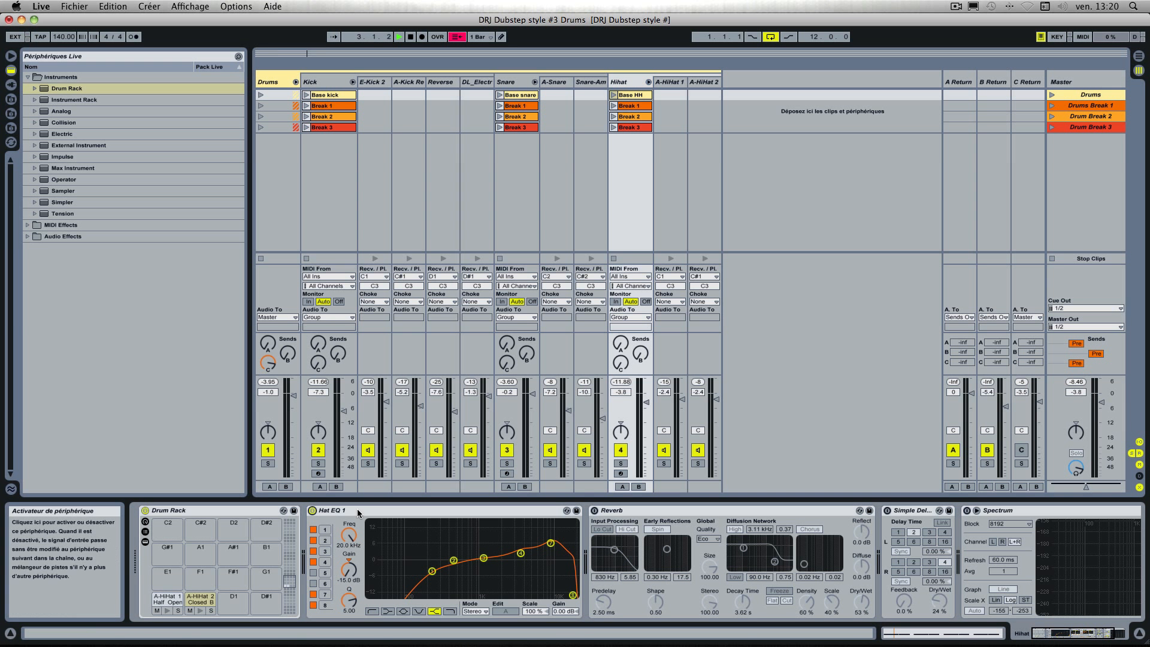
left_click(594, 510)
left_click(887, 510)
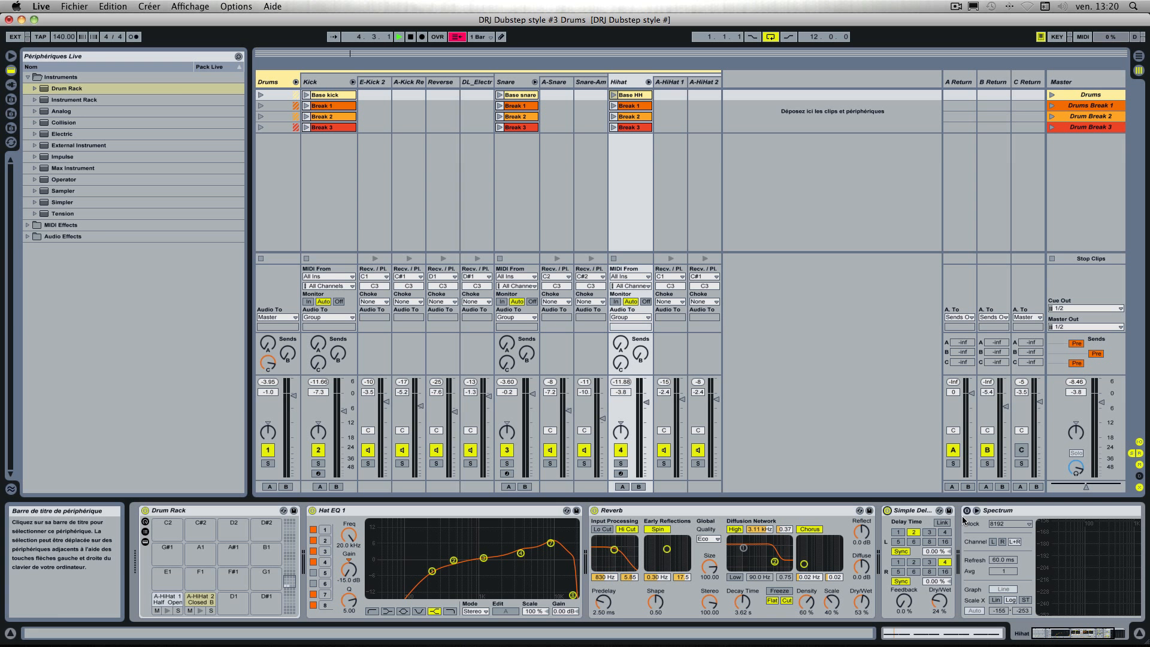
left_click(967, 511)
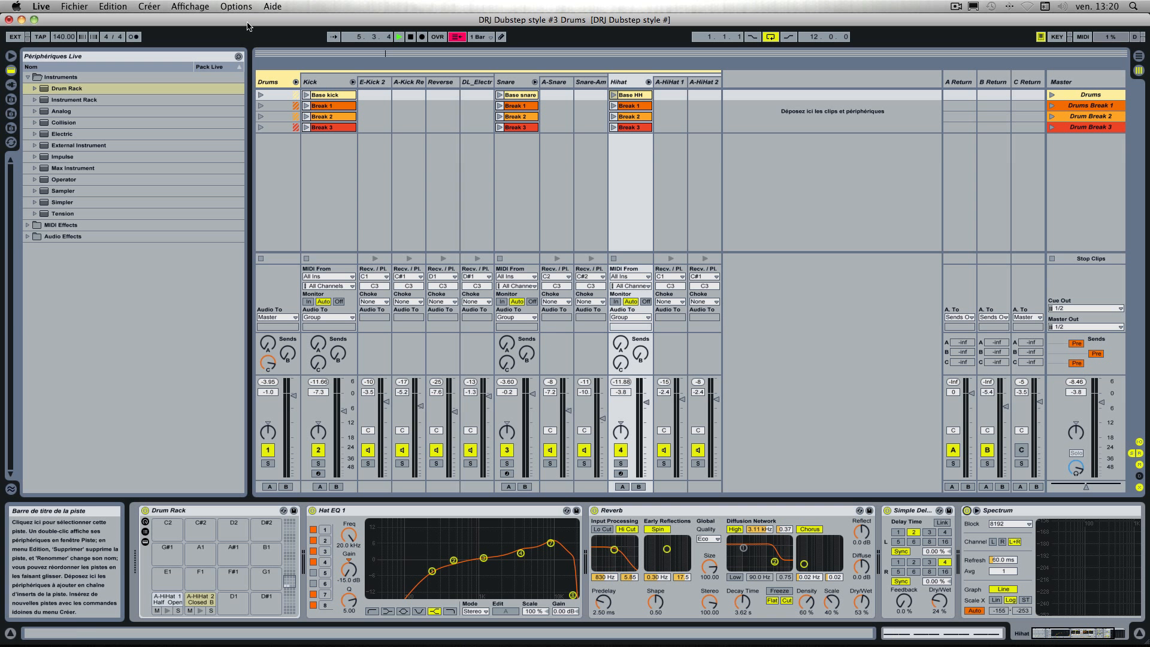
- Play the Drums group's first row of clips to compare the sound without and with C Return, leaving that return enabled
left_click(260, 95)
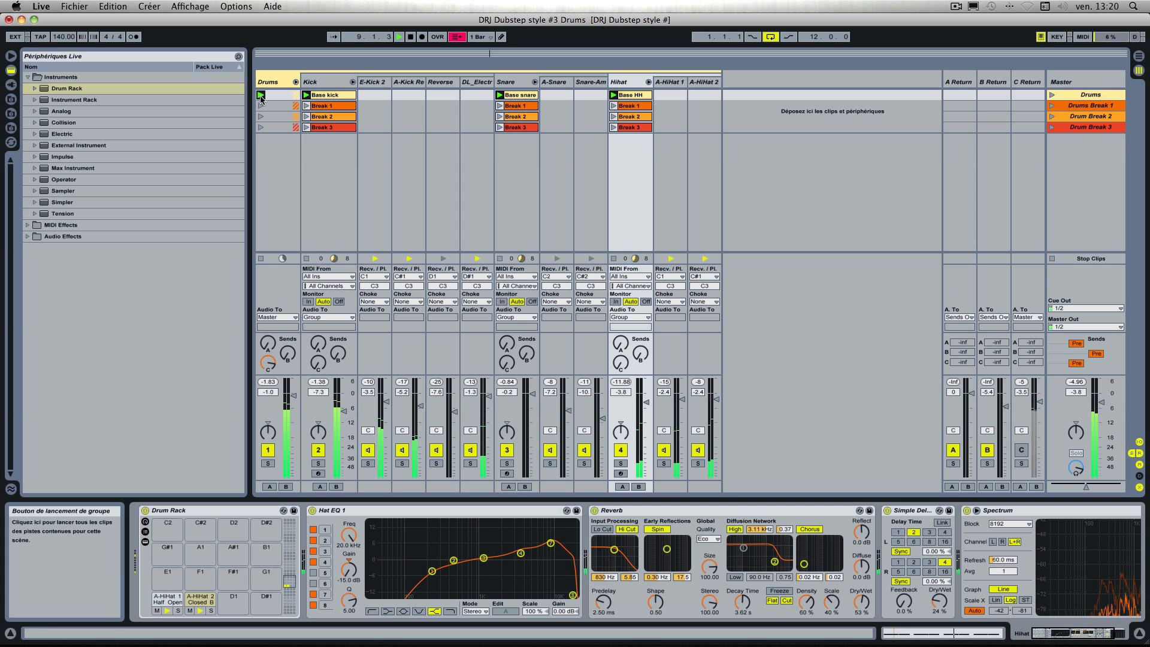
left_click(261, 259)
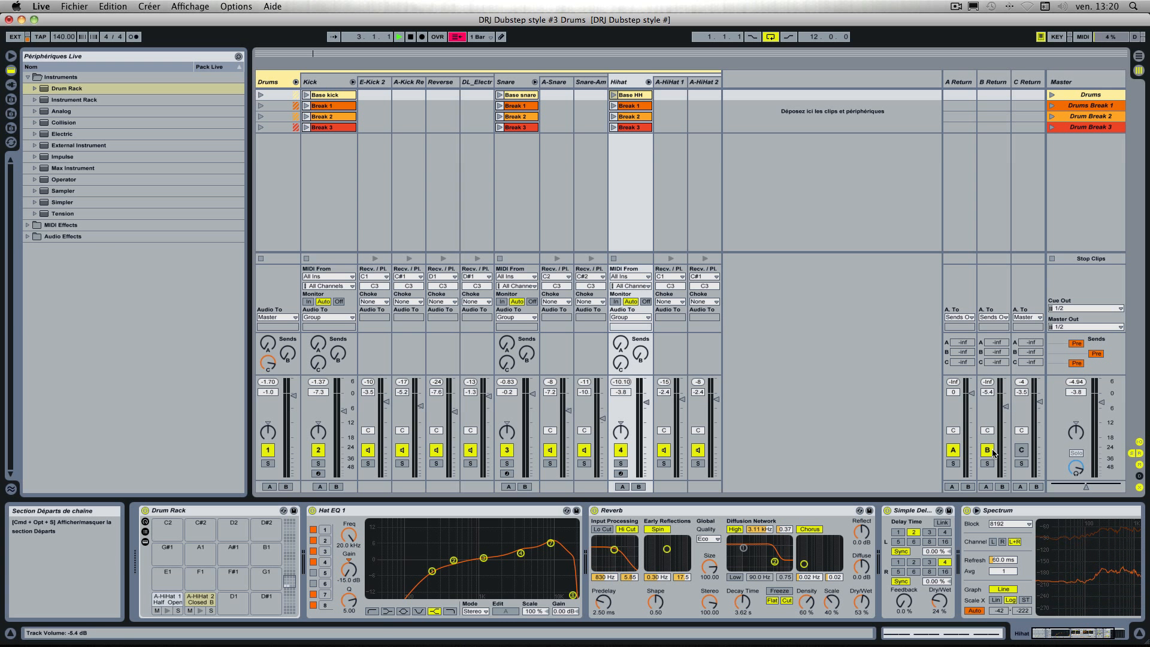
left_click(261, 95)
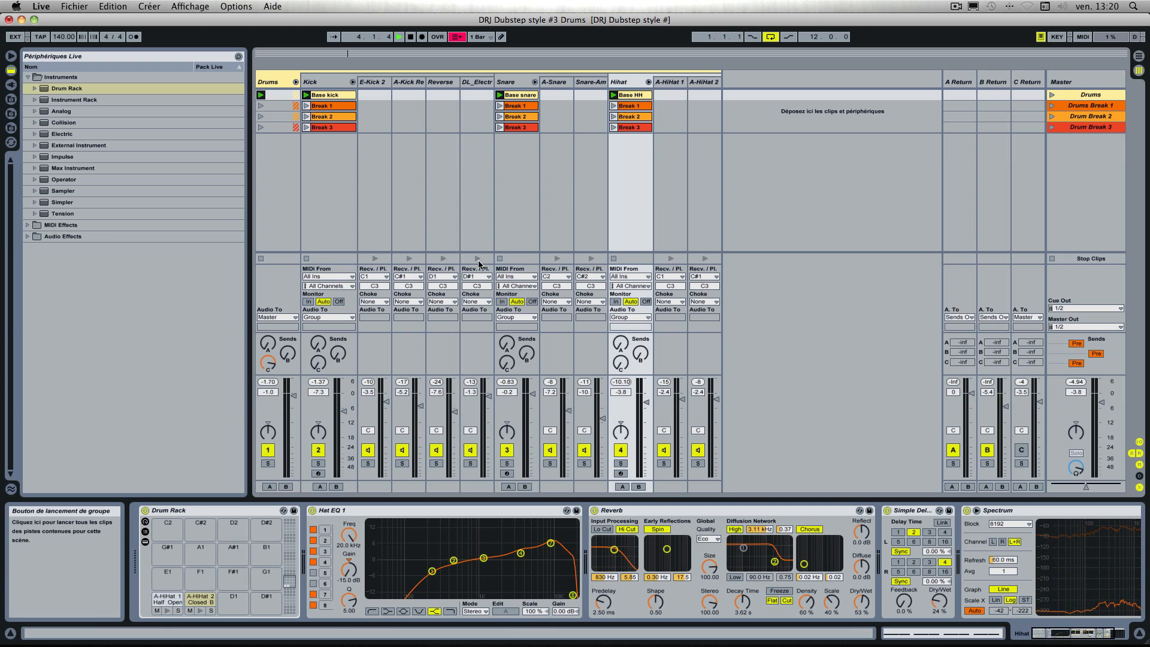
left_click(1021, 454)
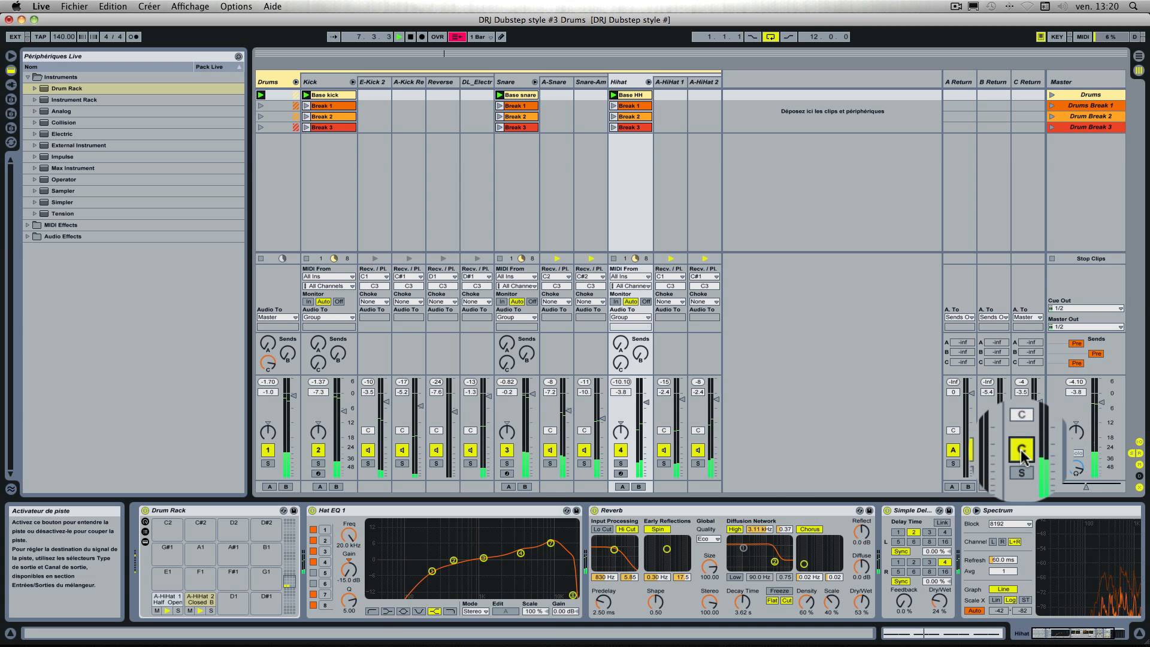
left_click(1021, 453)
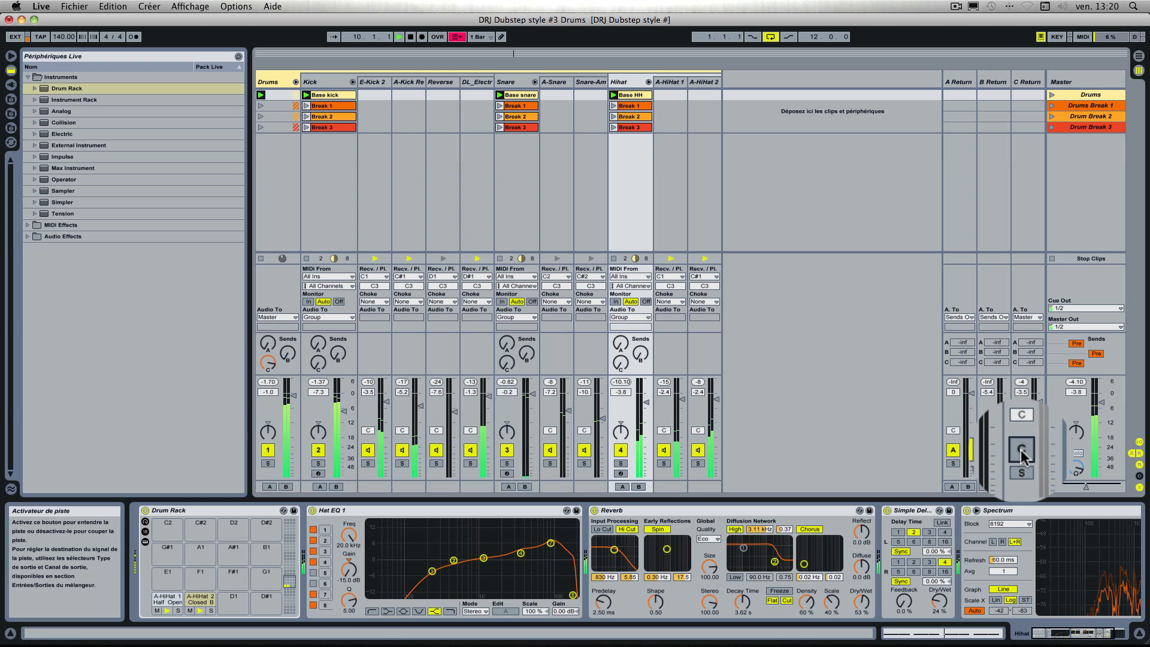
left_click(1021, 453)
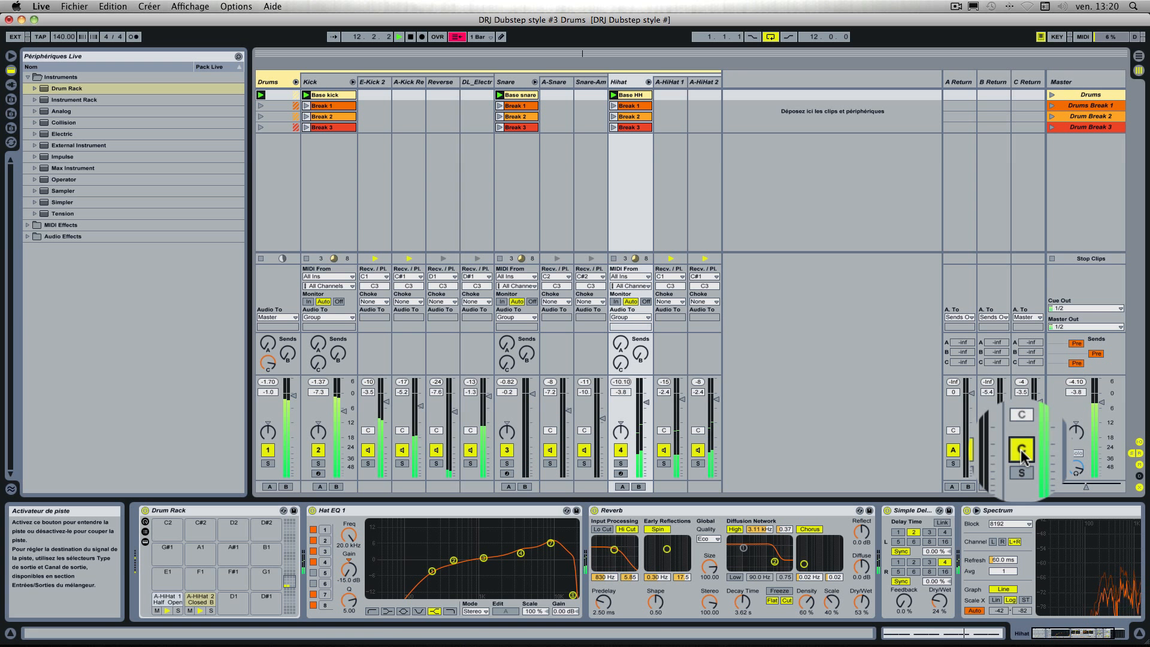
key("space")
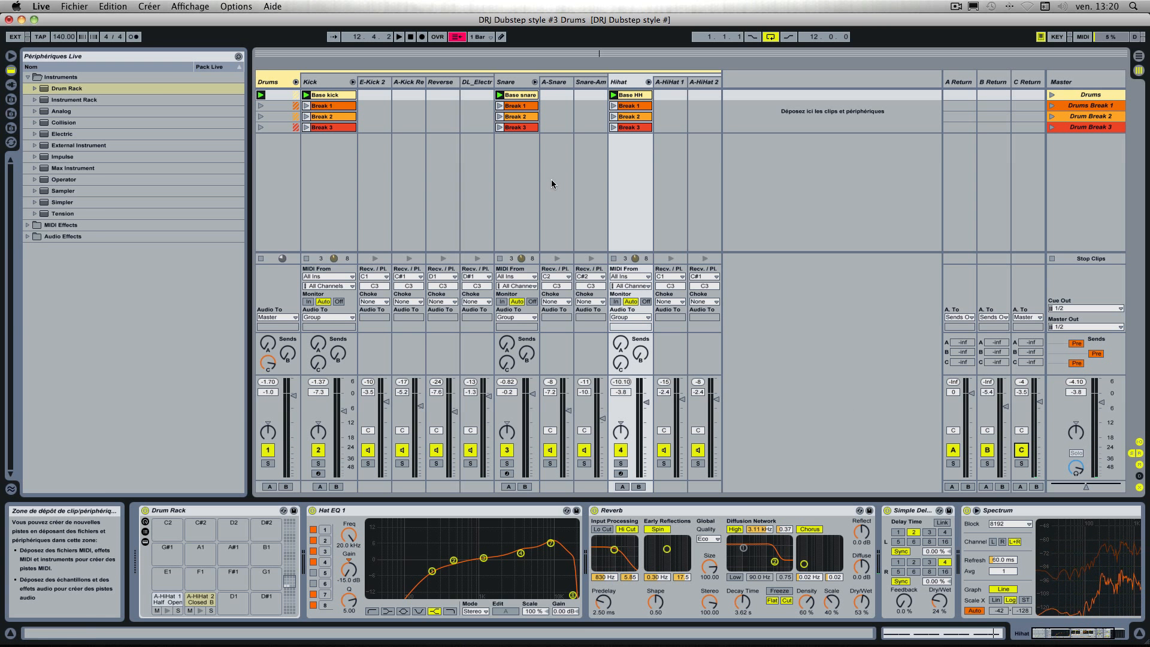
- Add a Drum Rack track beside the collapsed Drums group and duplicate it once
left_click(296, 82)
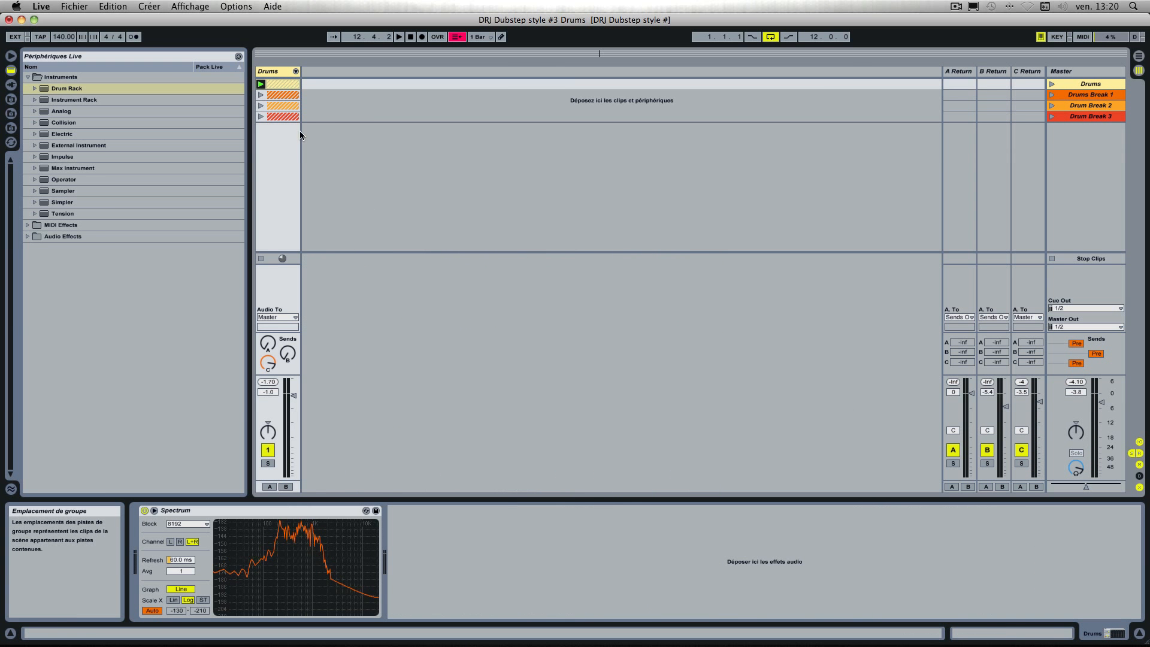
left_click(261, 258)
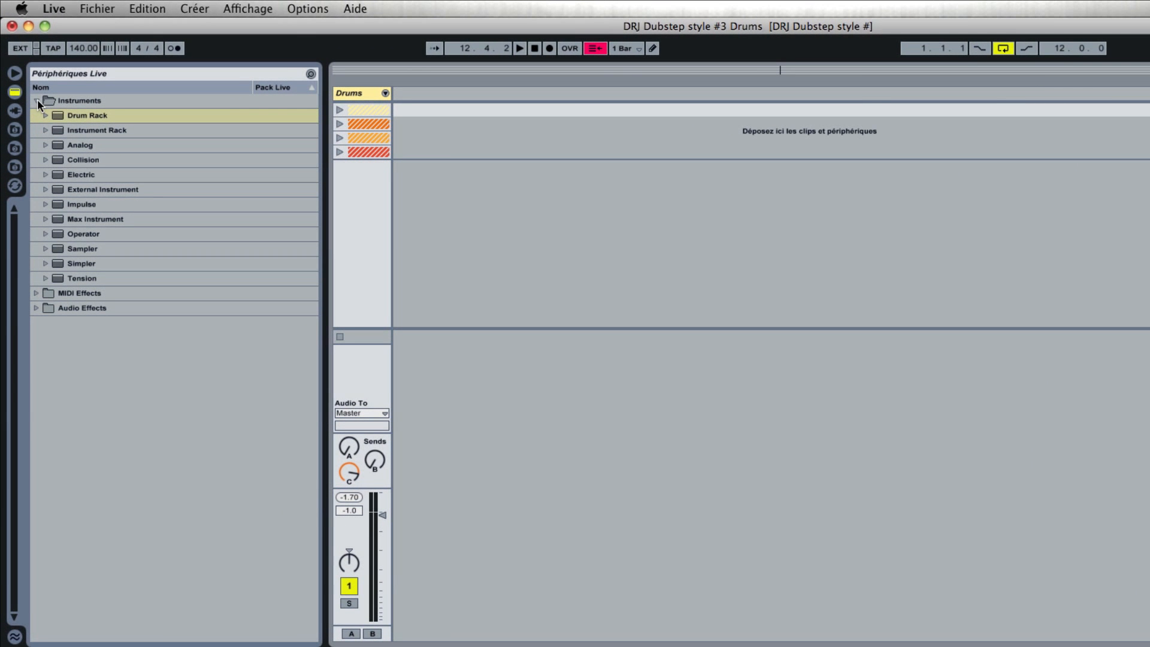
double_click(75, 116)
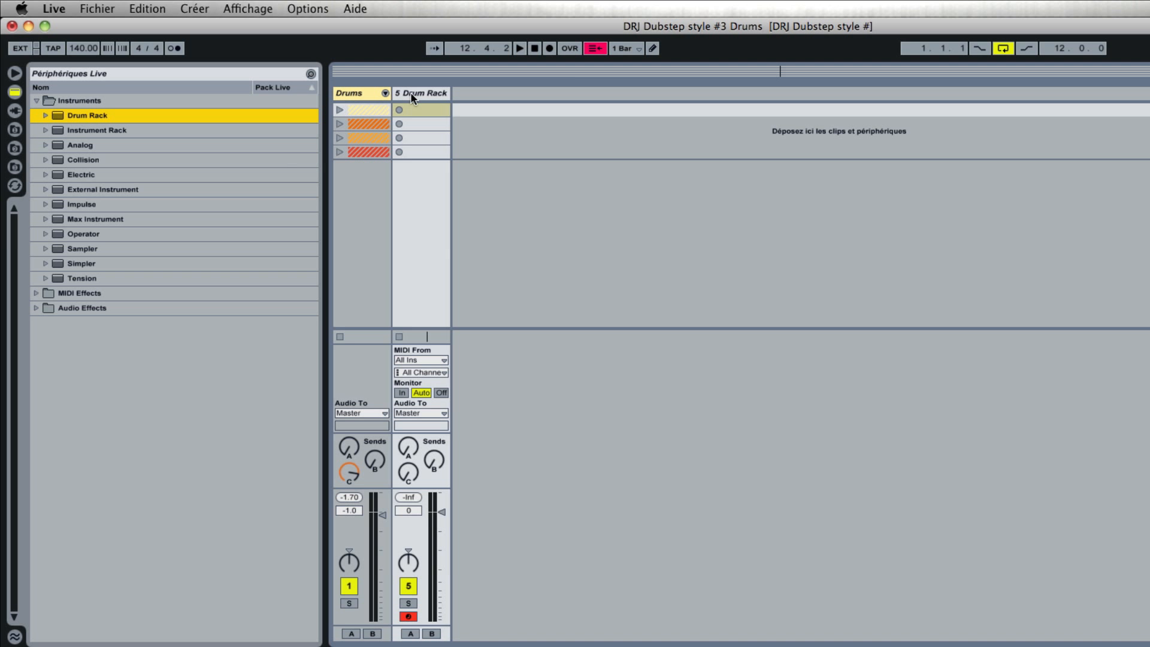
left_click(416, 95)
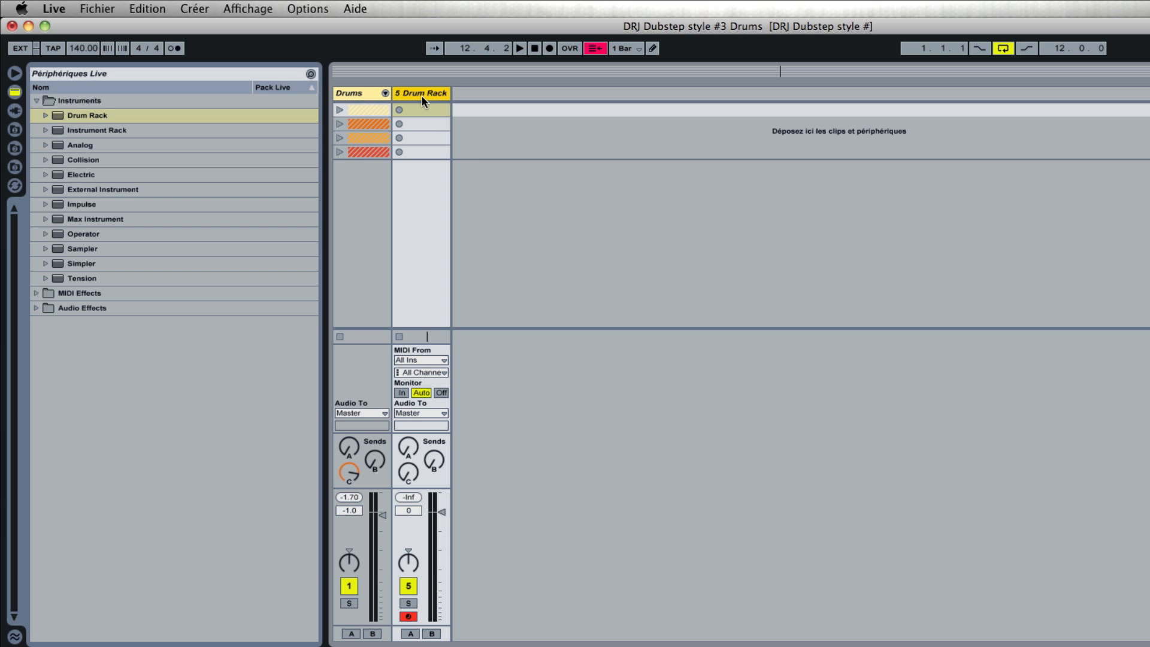
key("super+d")
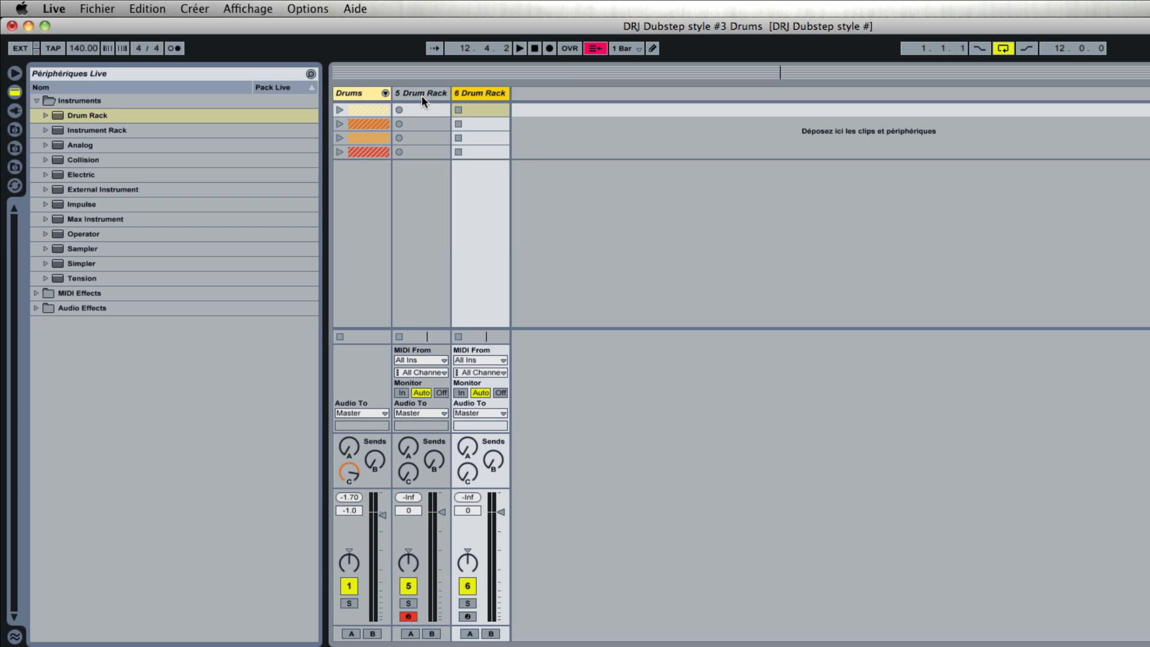
- Duplicate the Drum Rack track once more and rename the three tracks Kick, Snare and Hihat
key("super+d")
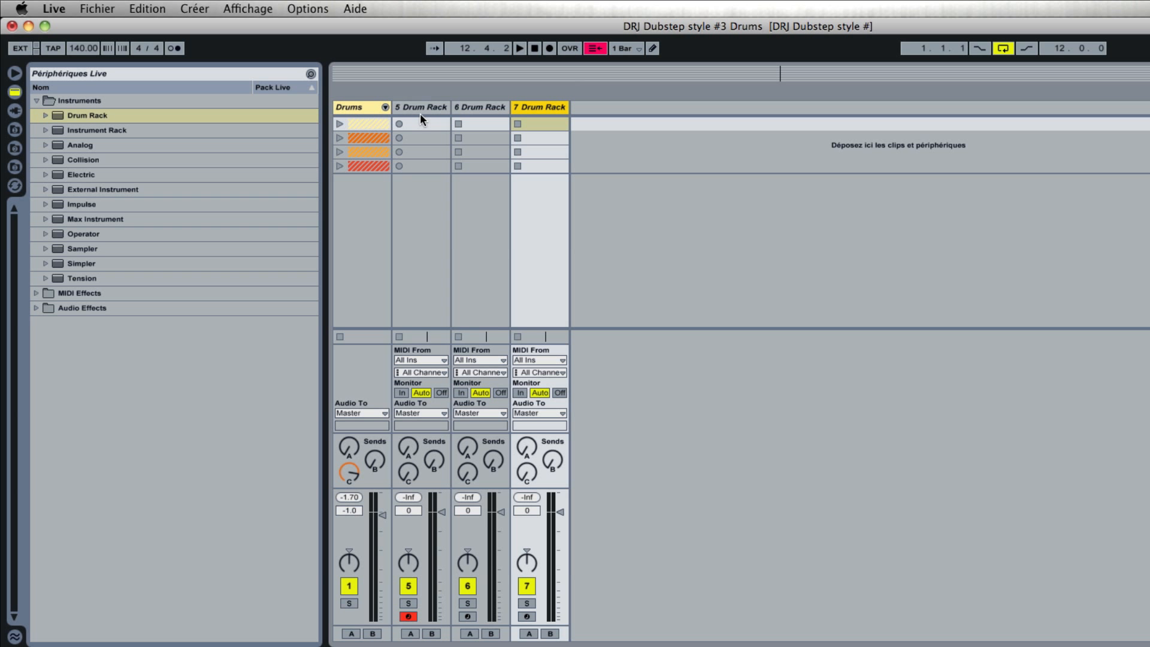
left_click(413, 111)
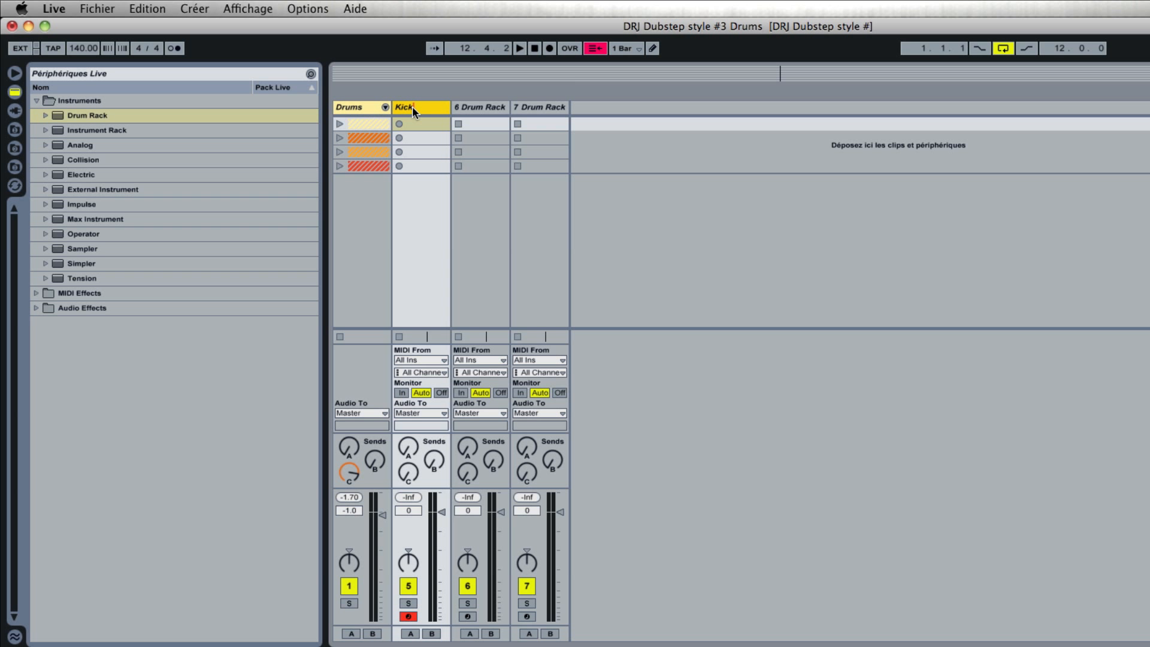
left_click(479, 108)
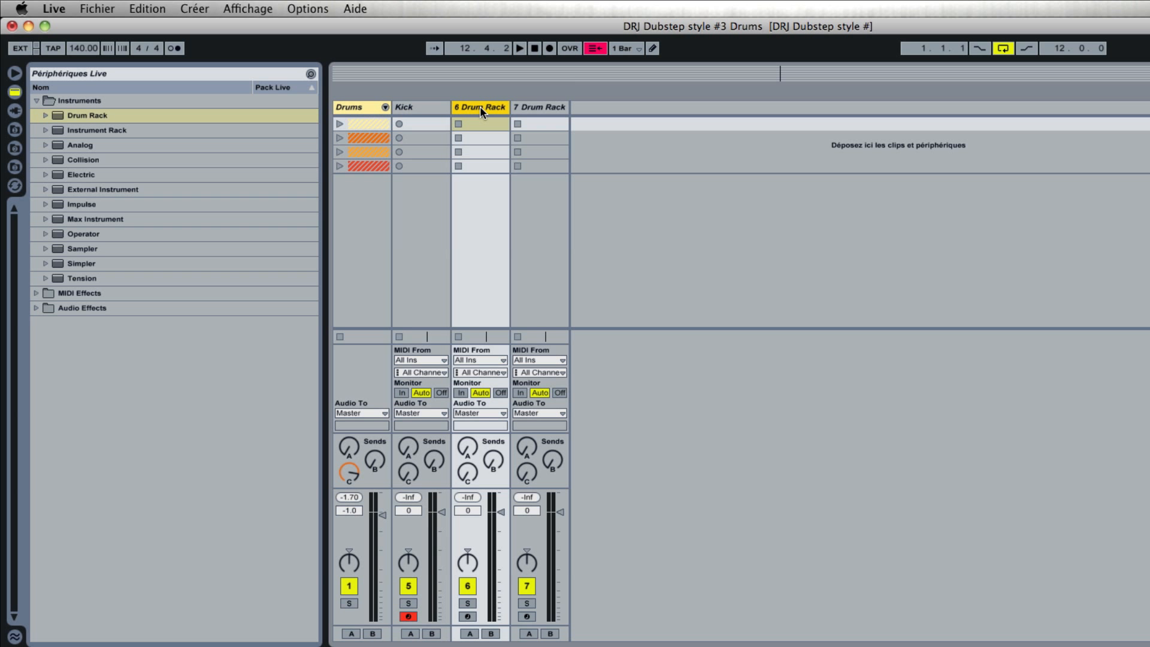
key("super+r")
left_click(542, 107)
key("super+r")
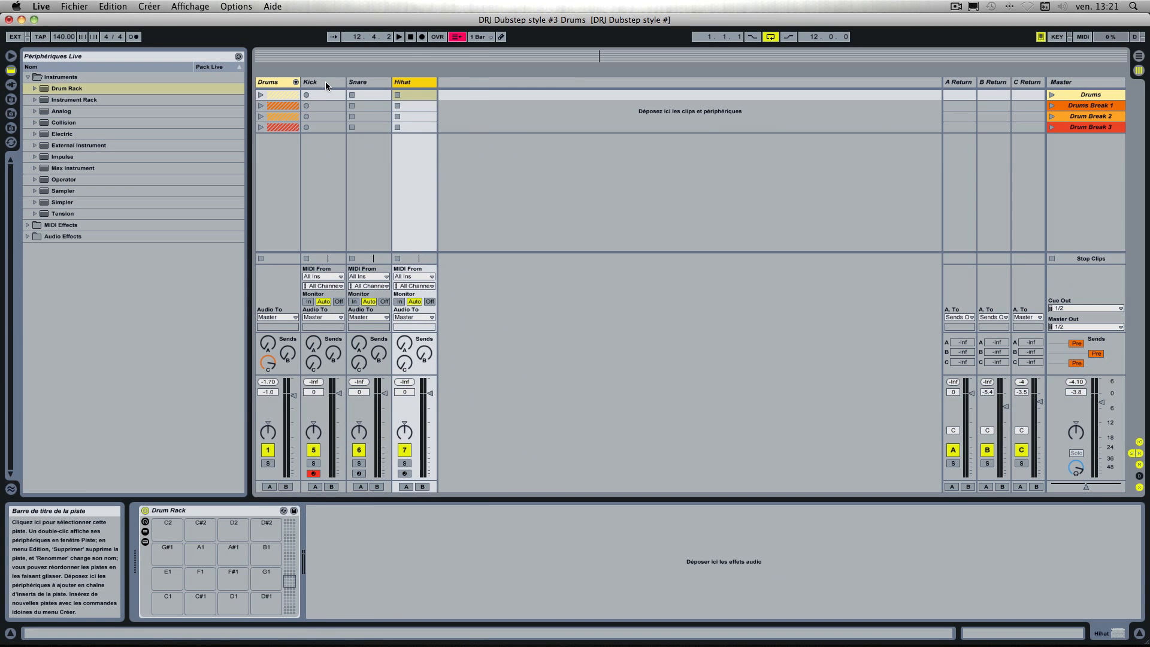
- Select the Kick track, show the Bibliothèque in the browser and collapse its Samples folder
left_click(424, 123)
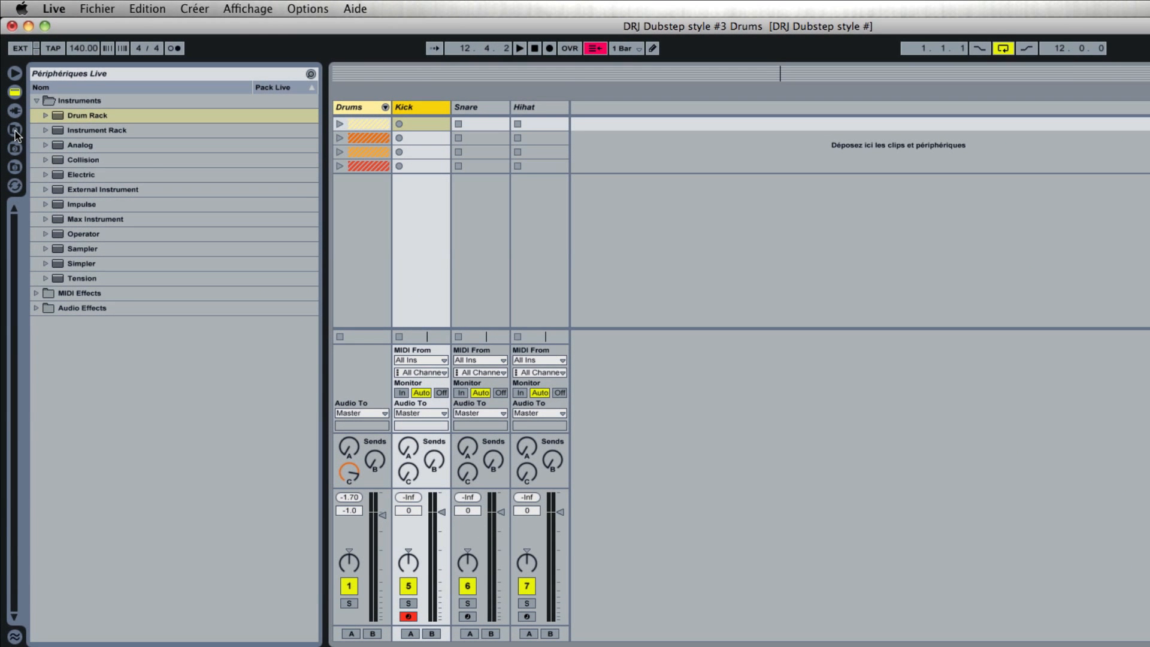
left_click(14, 131)
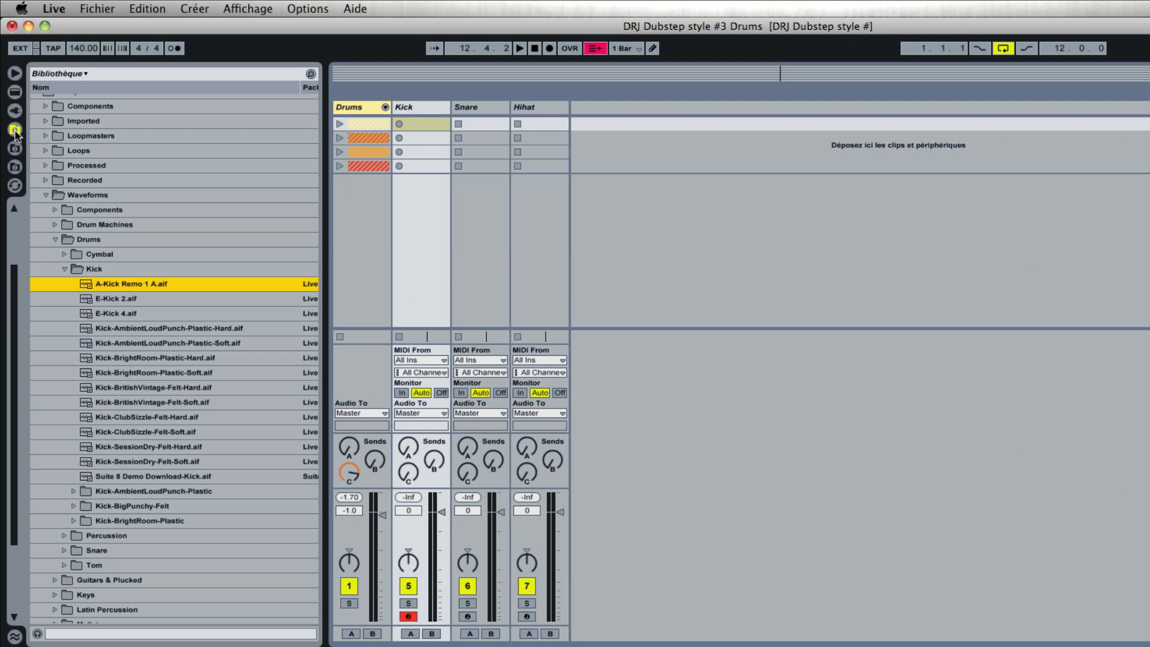
left_click(45, 195)
scroll(48, 143, "up", 3)
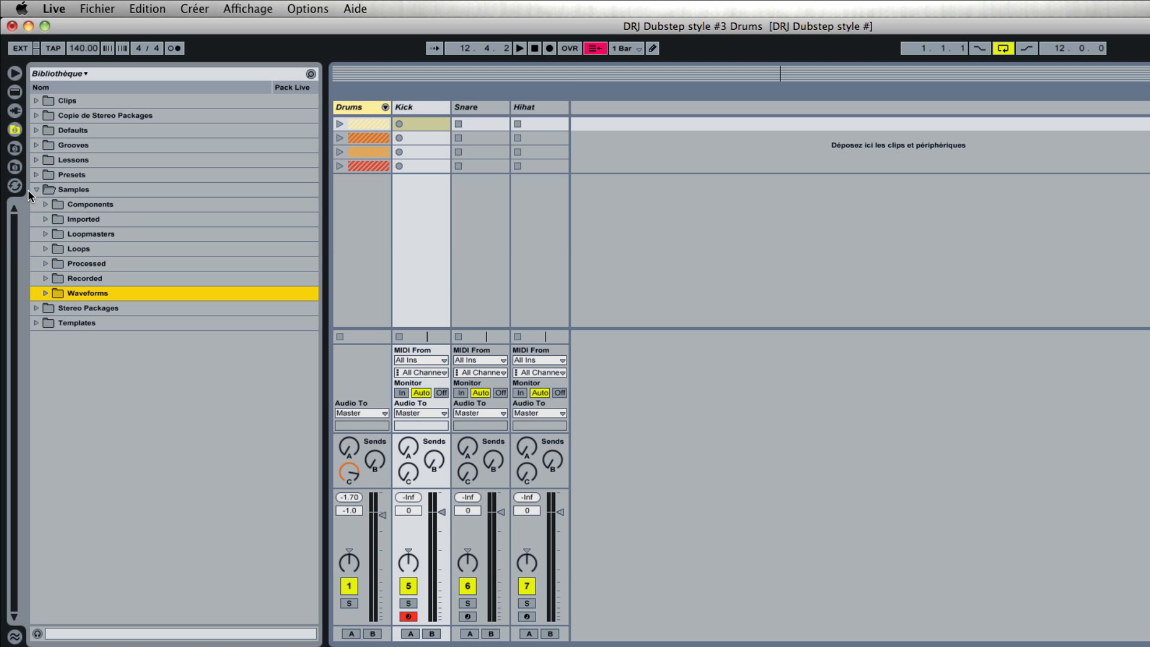
left_click(35, 188)
left_click(86, 72)
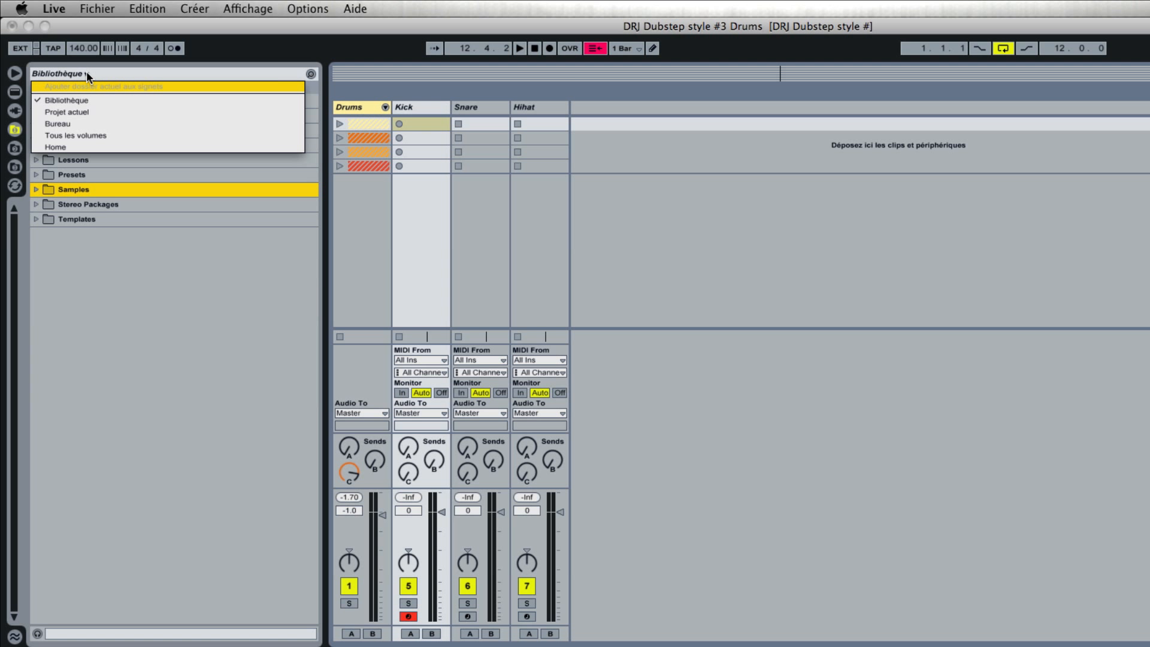
left_click(84, 98)
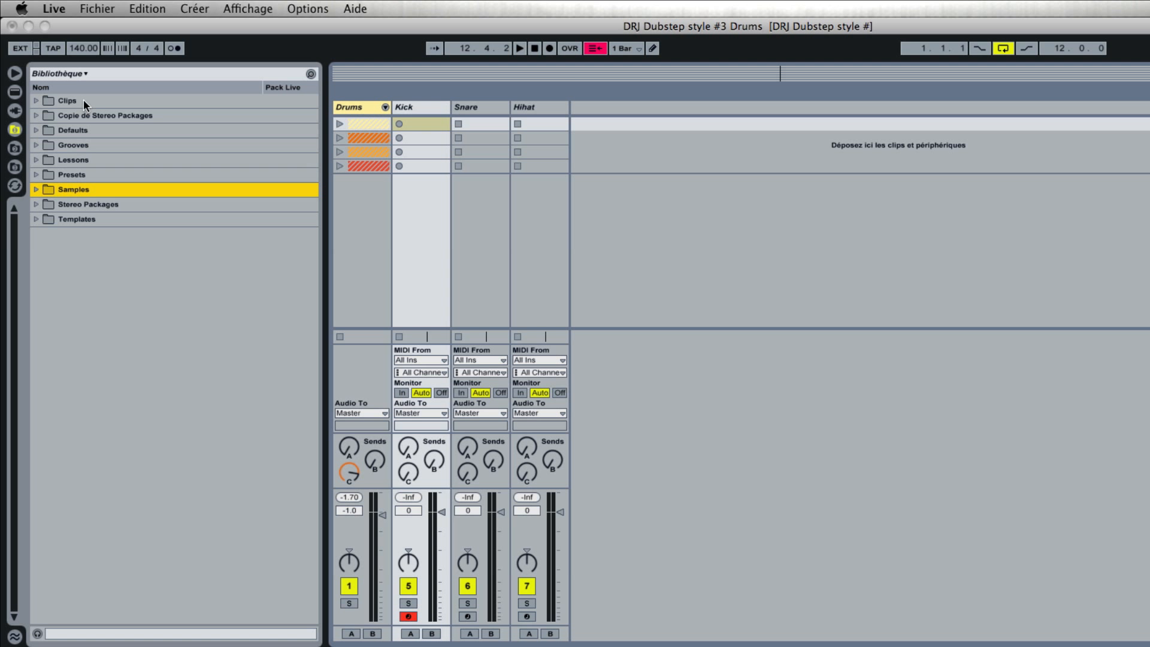
- Expand the library's Samples, Waveforms, Drums and Kick folders to list the kick samples
left_click(36, 189)
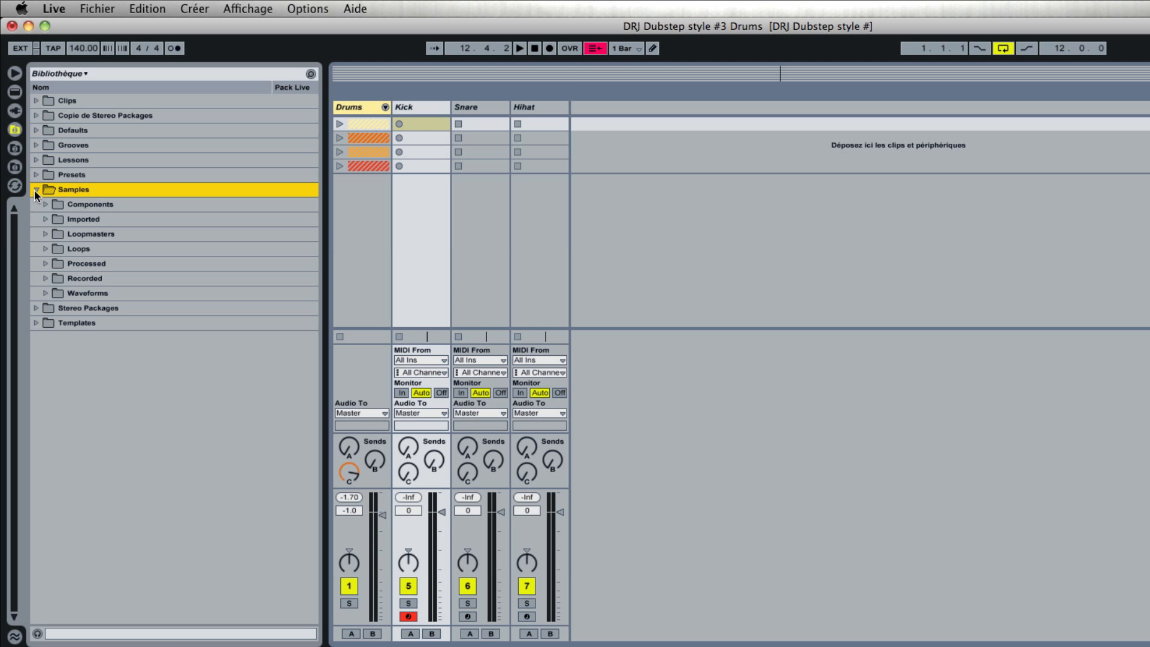
left_click(45, 293)
scroll(48, 308, "down", 3)
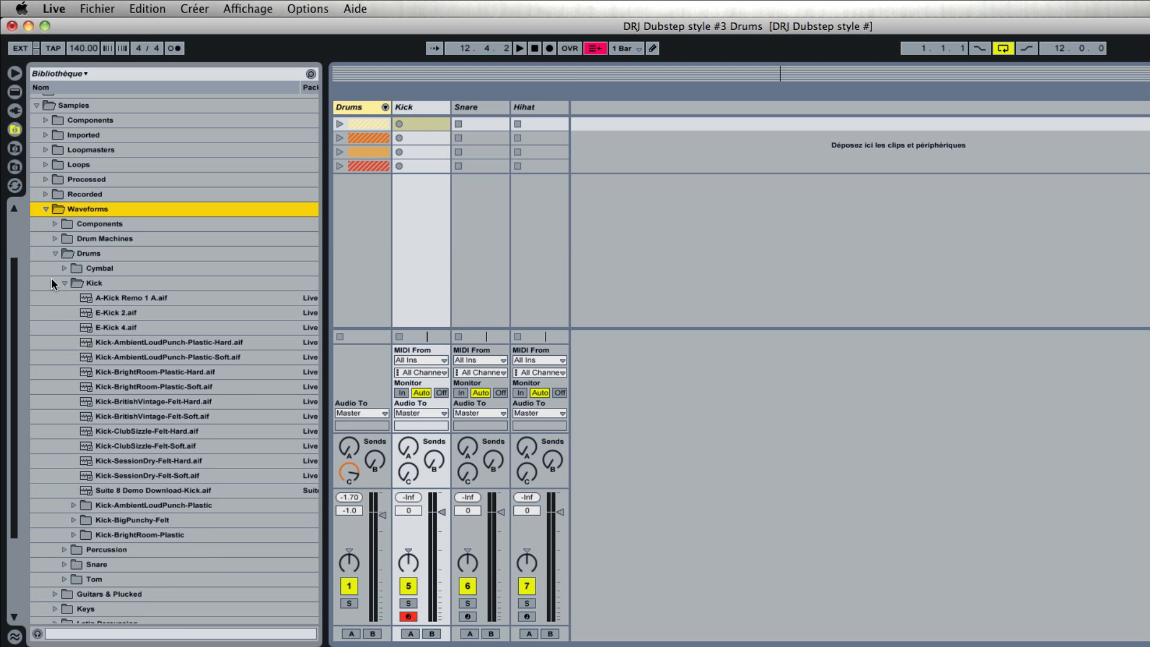
left_click(55, 254)
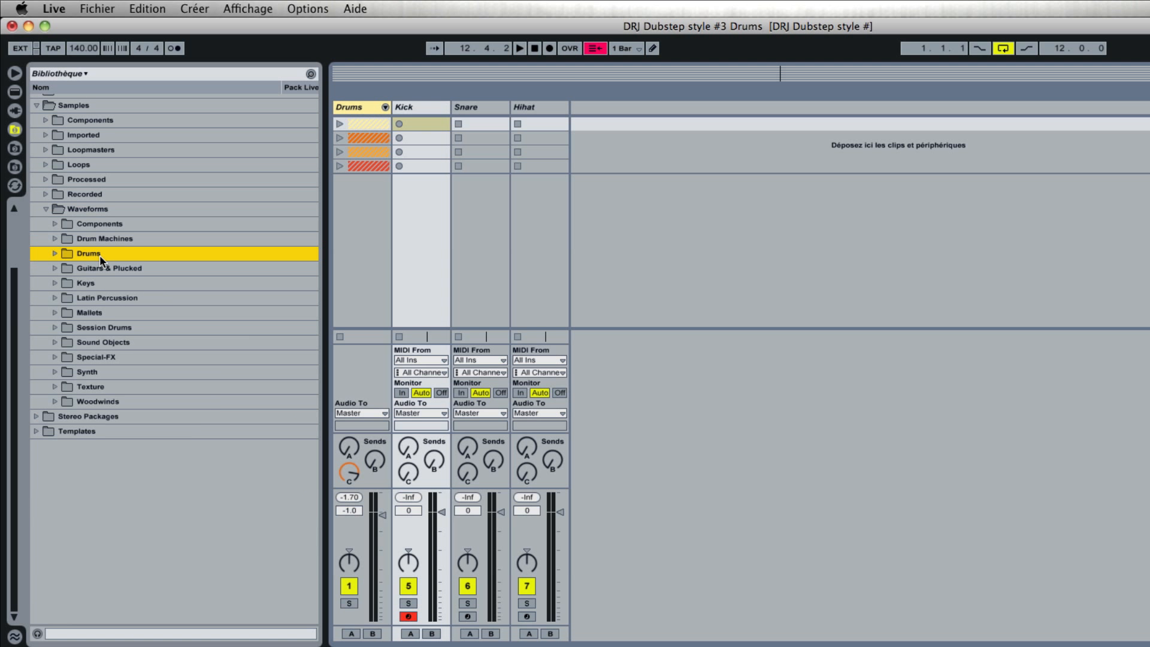
left_click(55, 254)
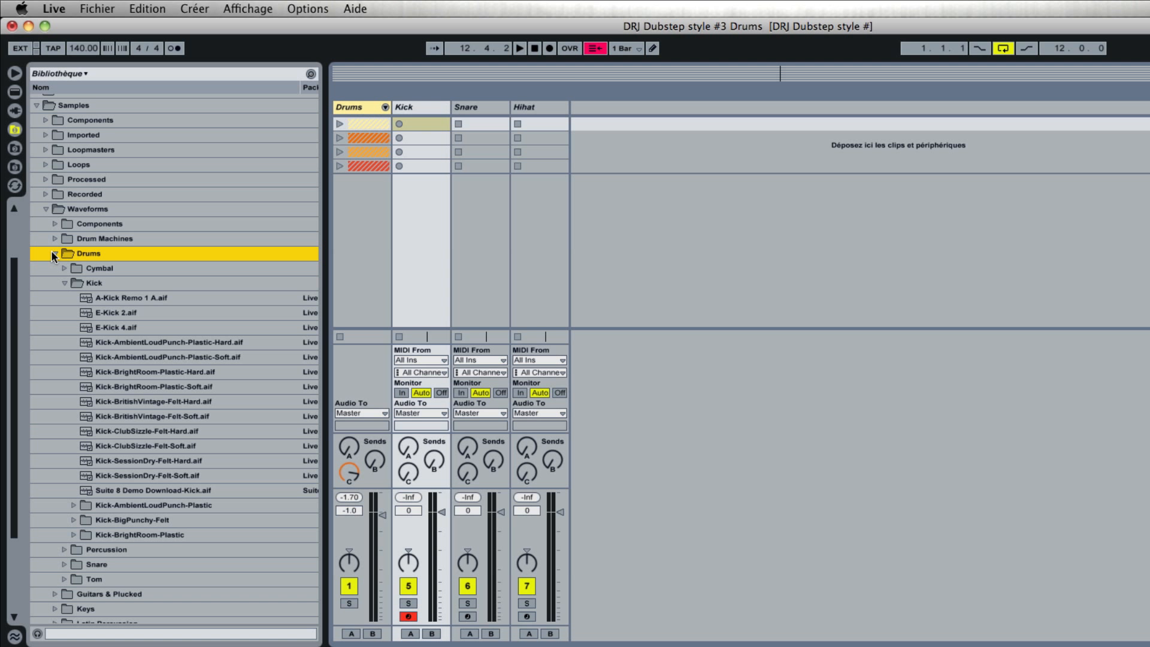
left_click(66, 282)
left_click(66, 282)
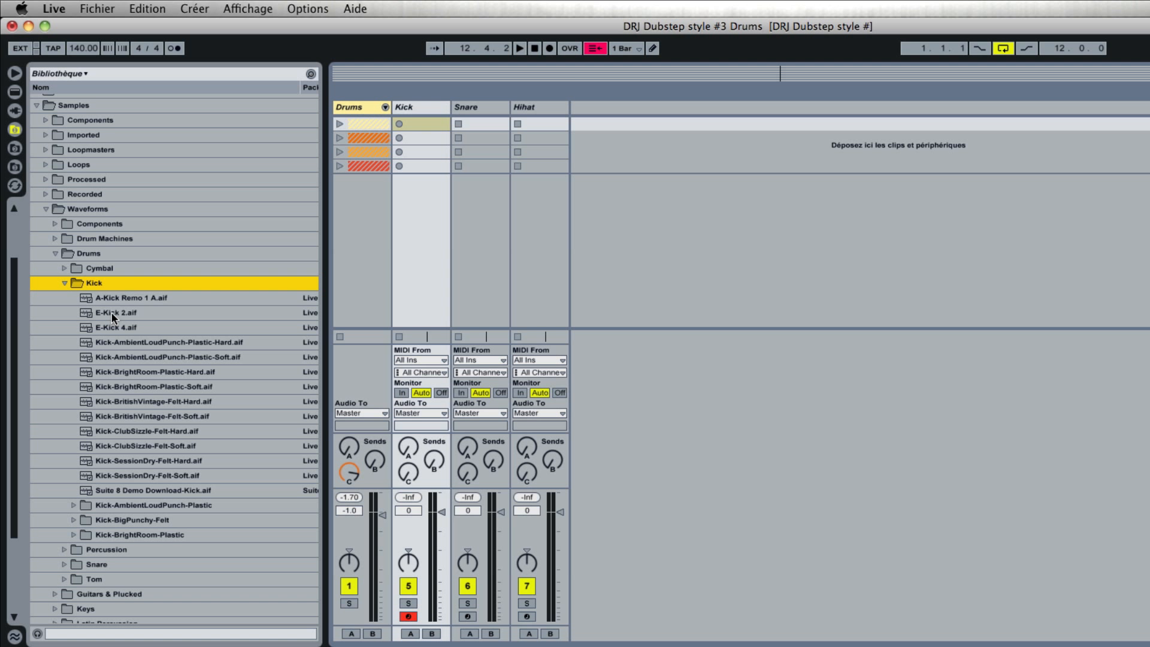
scroll(53, 617, "down", 1)
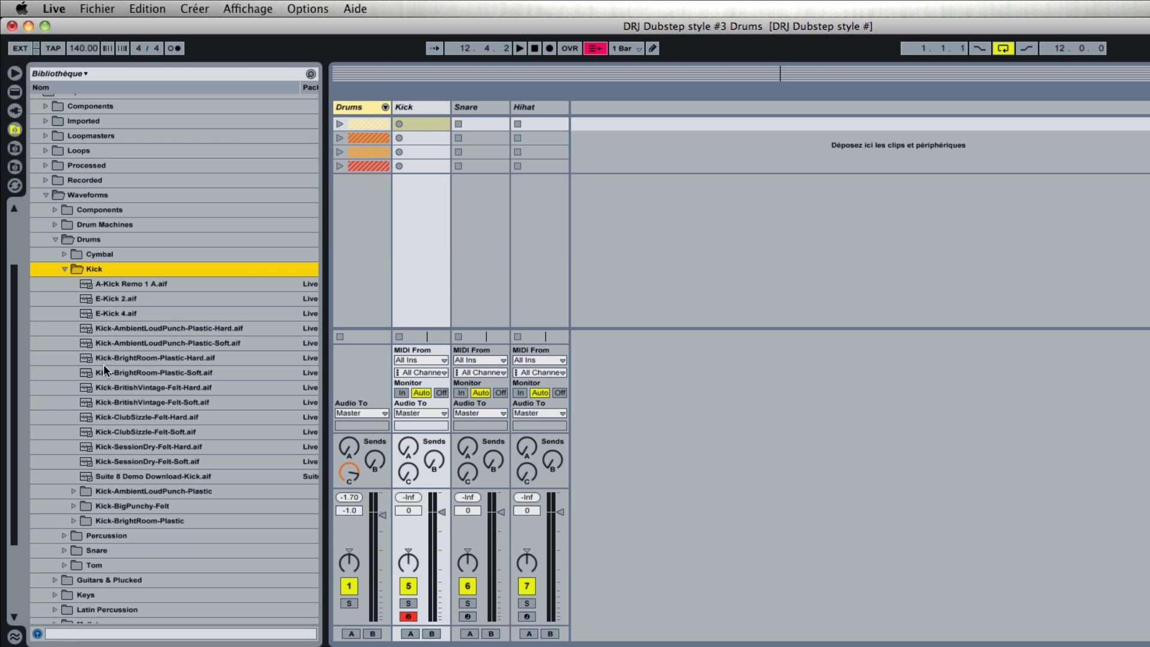
- Load E-Kick 2.aif onto the C1 pad of the Kick track's Drum Rack and audition it
left_click(110, 298)
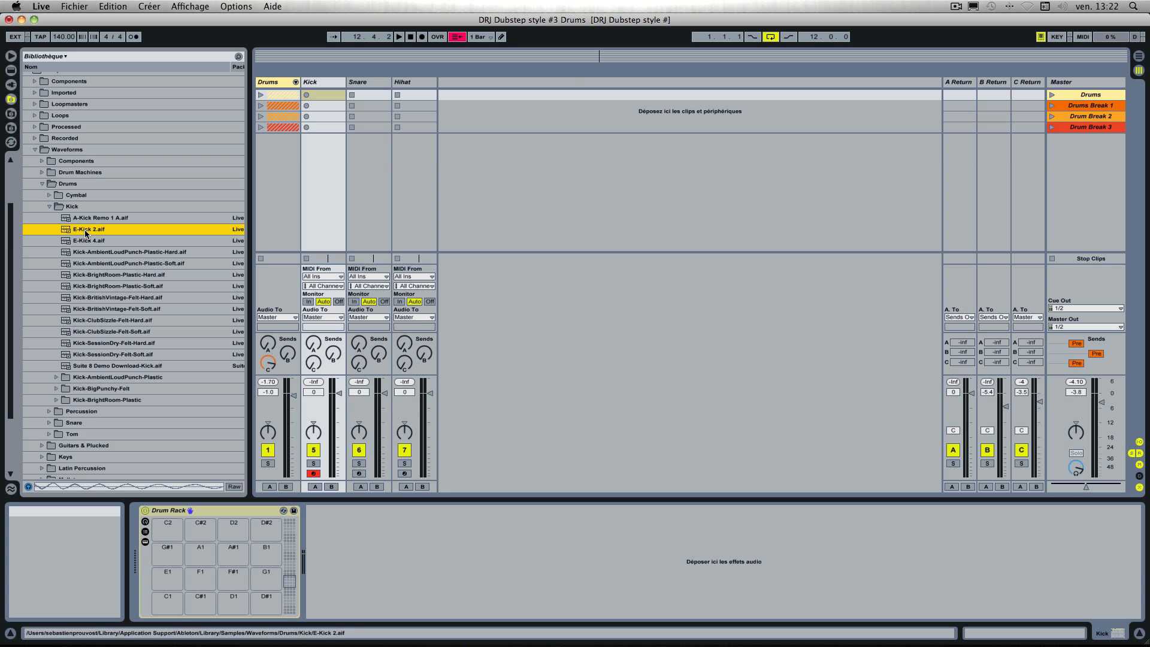
left_click_drag(85, 234, 172, 603)
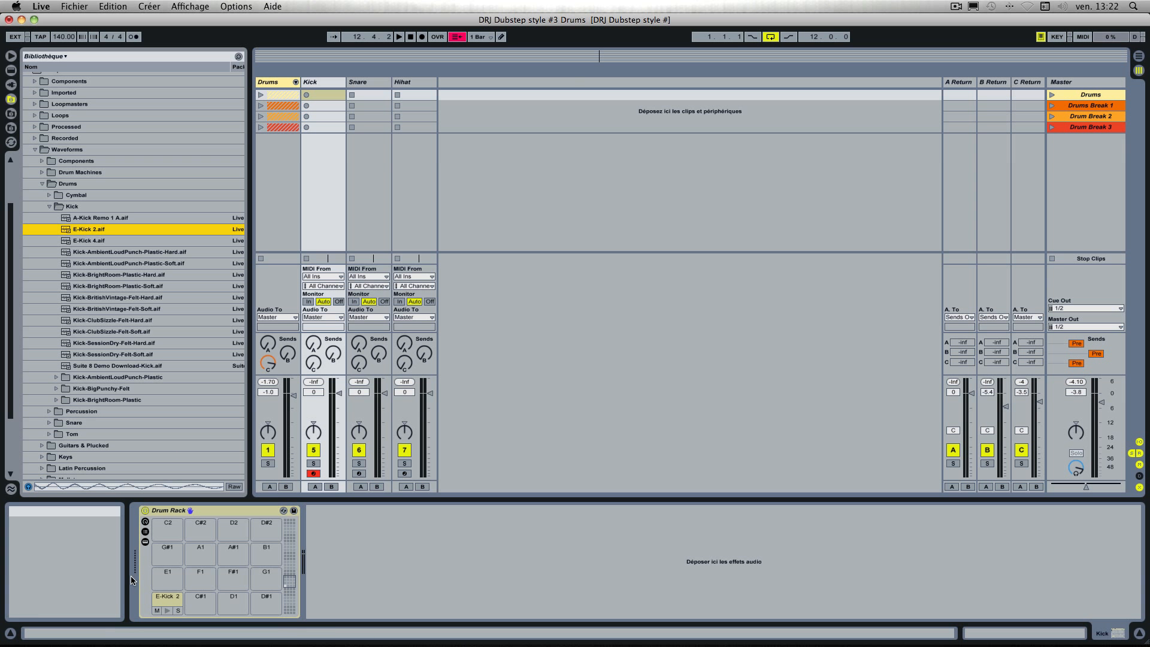
left_click(166, 611)
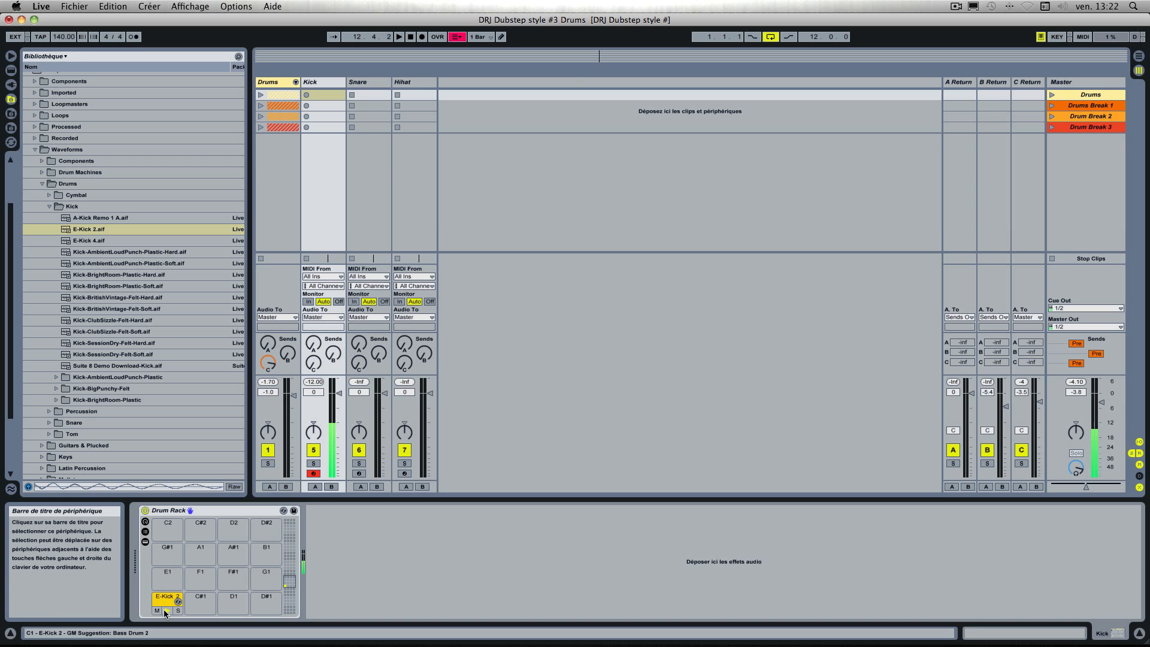
- Load A-Kick Remo 1 A.aif onto the C#1 pad and audition it
left_click(92, 218)
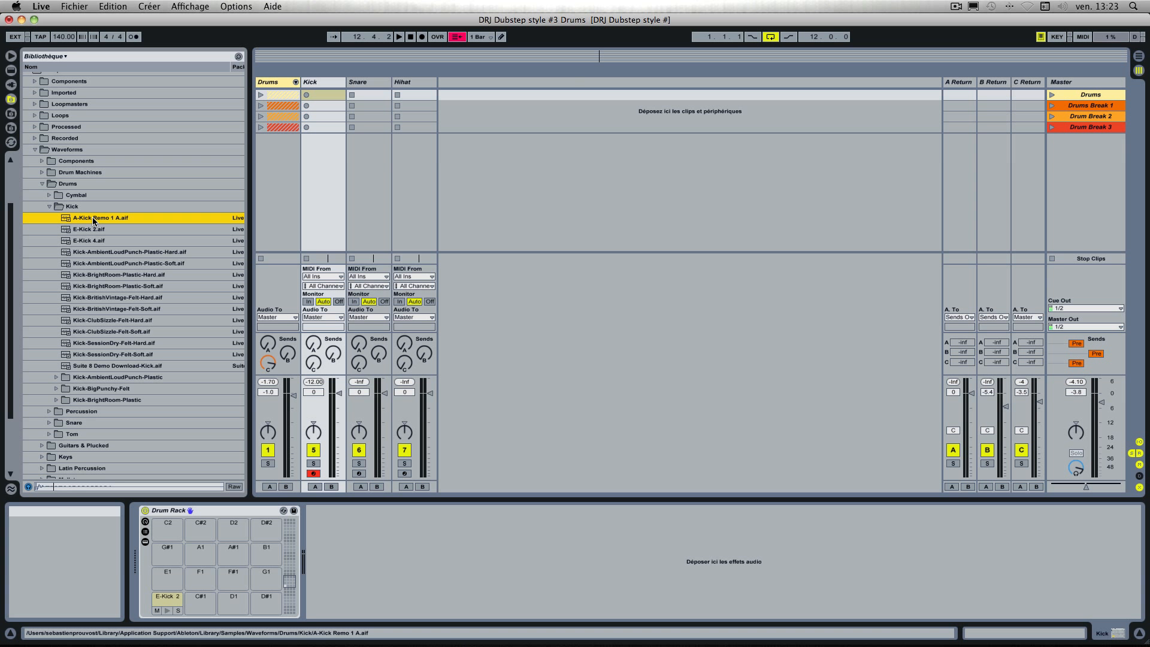
left_click_drag(92, 219, 204, 602)
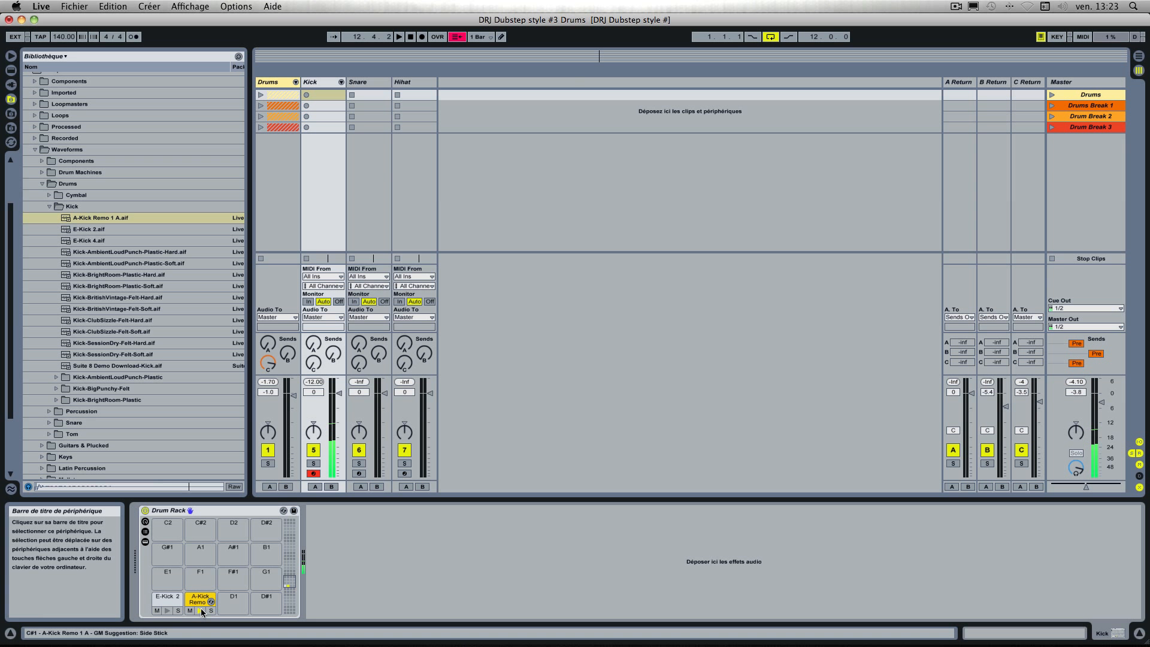
left_click(32, 479)
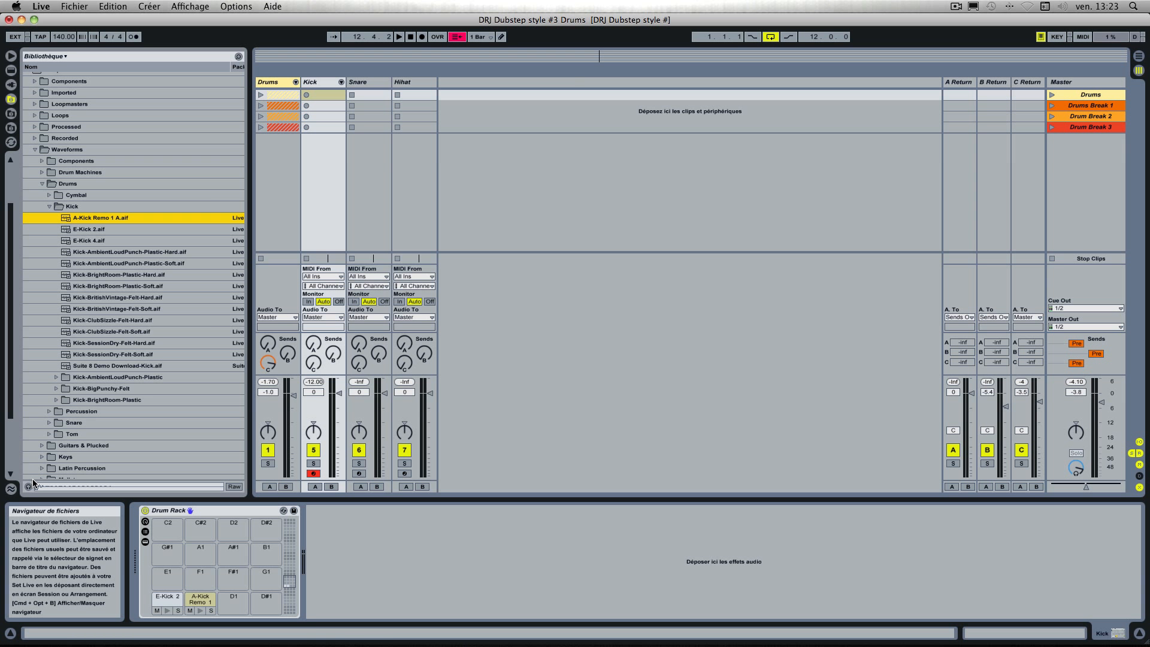
- Load DL_Electro_128bpm4.wav from the Loopmasters Electro drum loops onto the D1 pad and audition it
left_click(11, 128)
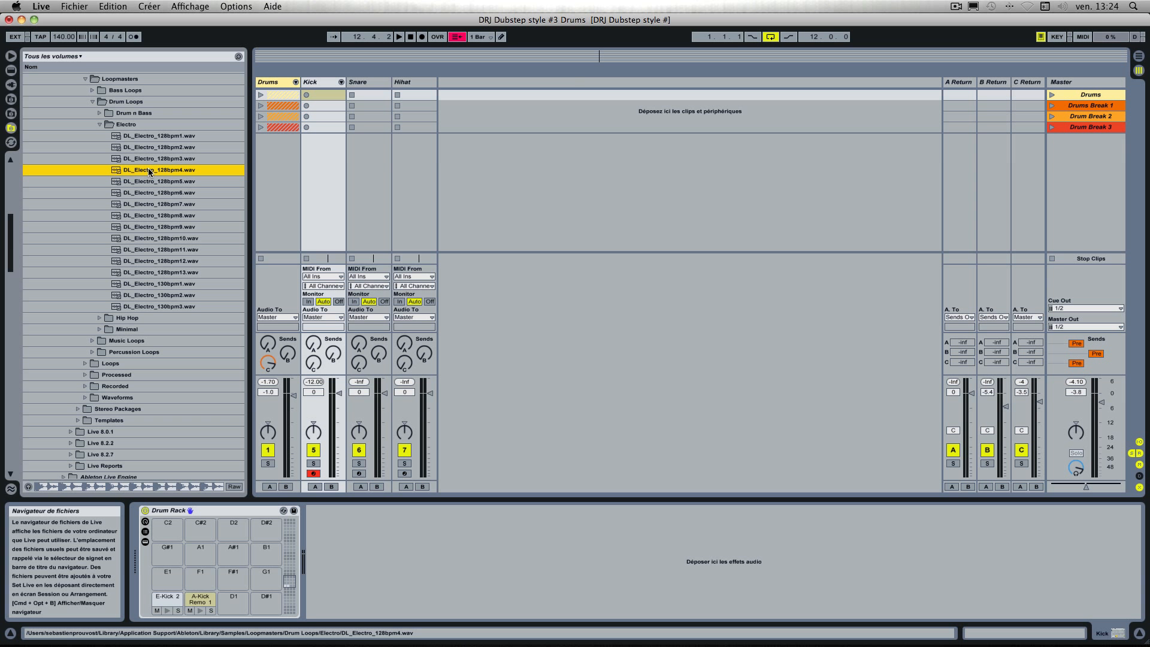
left_click_drag(149, 170, 229, 607)
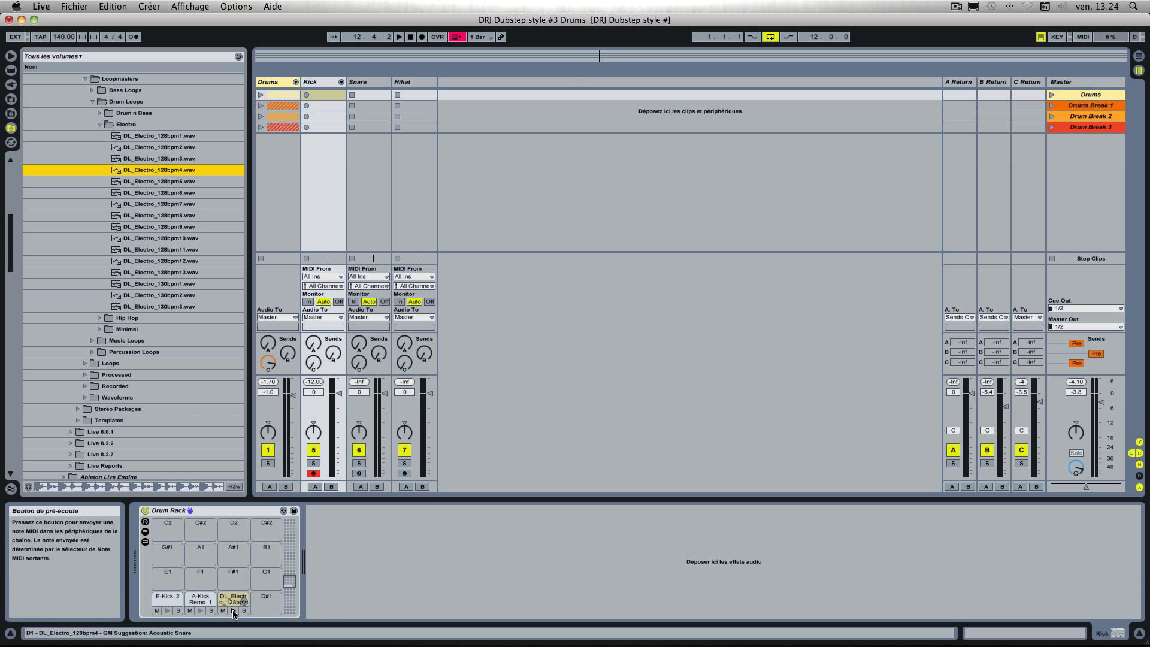
left_click(234, 611)
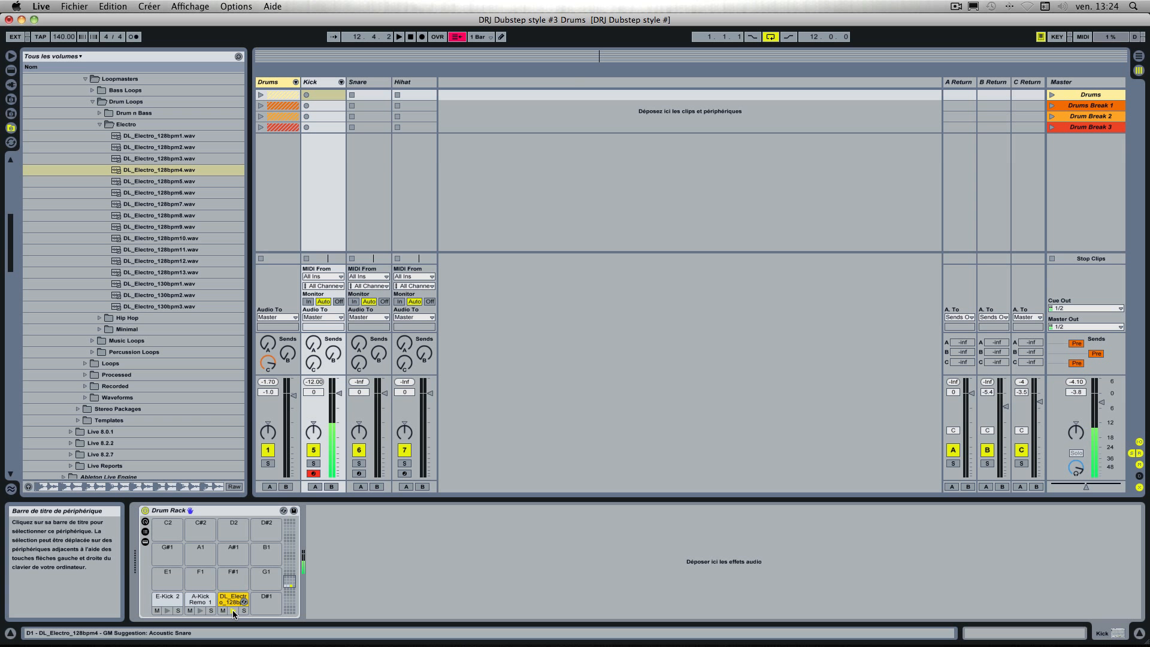
- Show the Drum Rack's chain list and devices, and audition the drum loop on the D1 pad
left_click(145, 532)
left_click(145, 543)
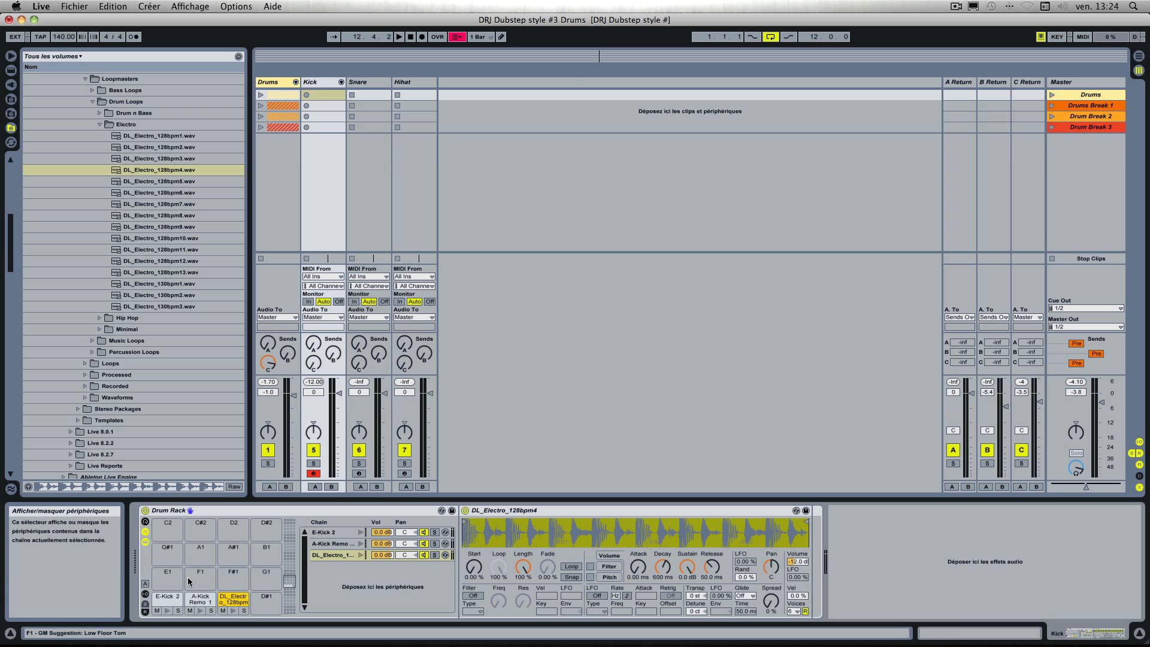
left_click(233, 611)
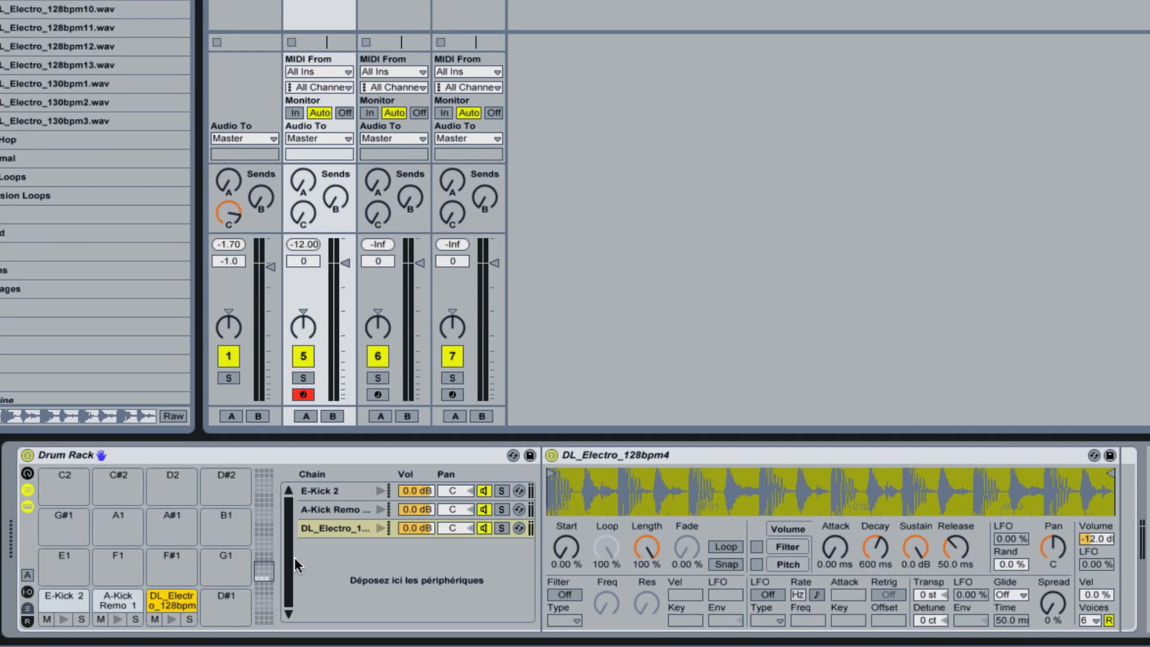
left_click(170, 617)
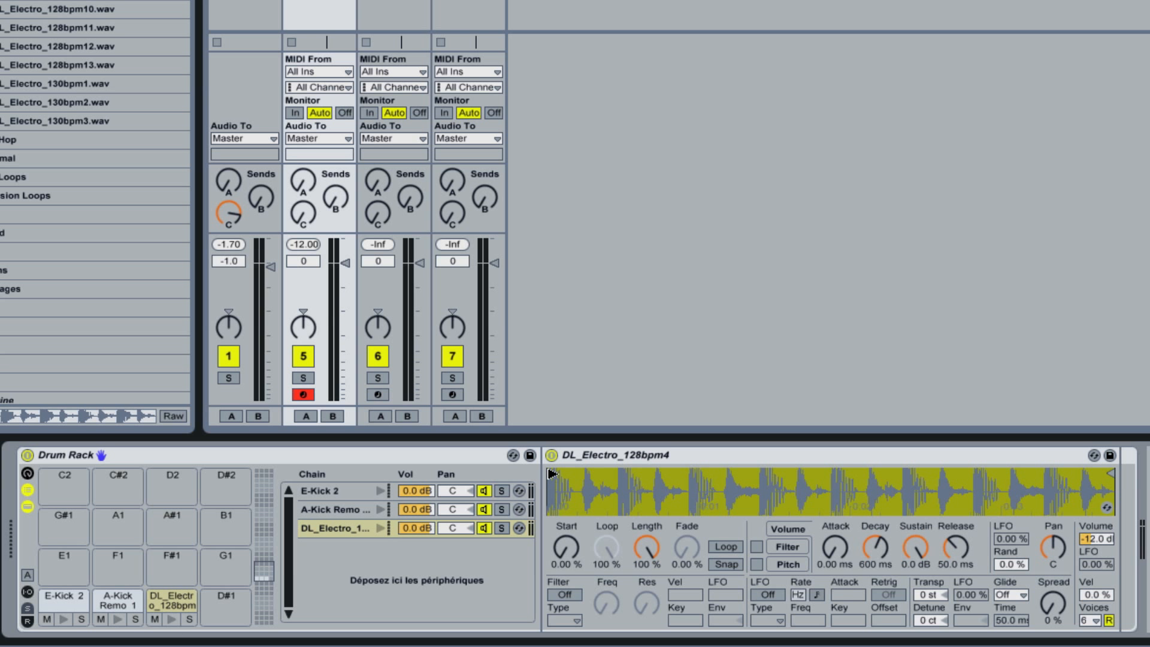
- Roughly trim the DL_Electro_128bpm4 sample's start and end to isolate a single kick hit
left_click_drag(559, 474, 690, 473)
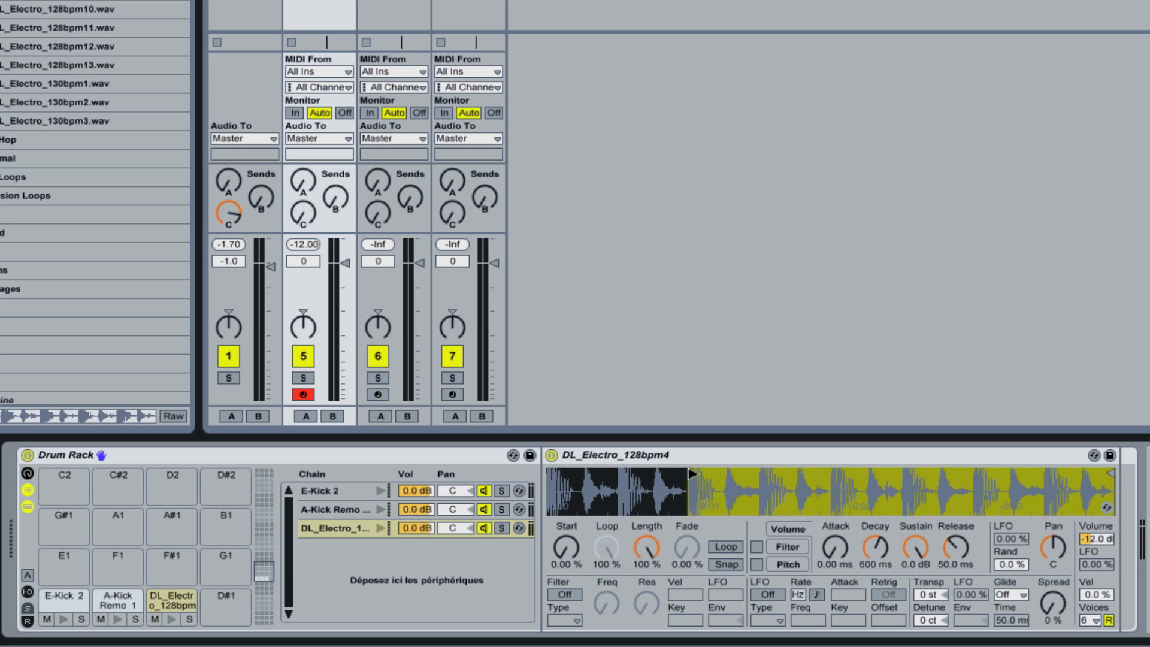
left_click(383, 527)
left_click_drag(1102, 473, 717, 473)
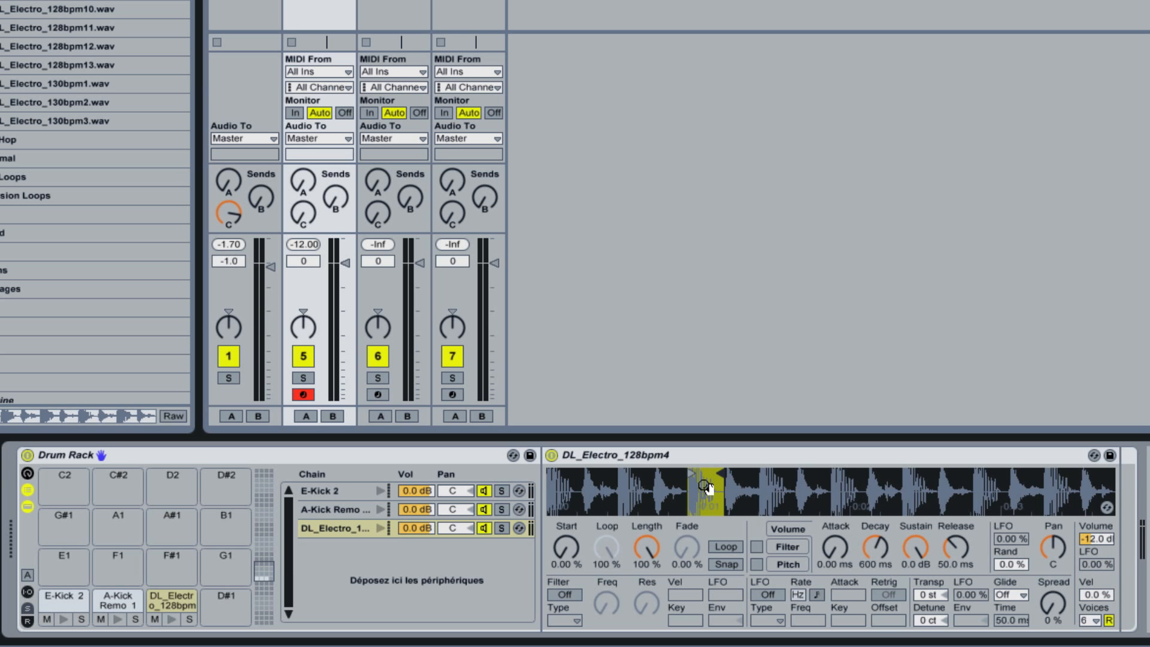
- Fine-tune the trimmed loop's start and end points tightly around the kick hit and audition the chain
left_click_drag(706, 487, 710, 554)
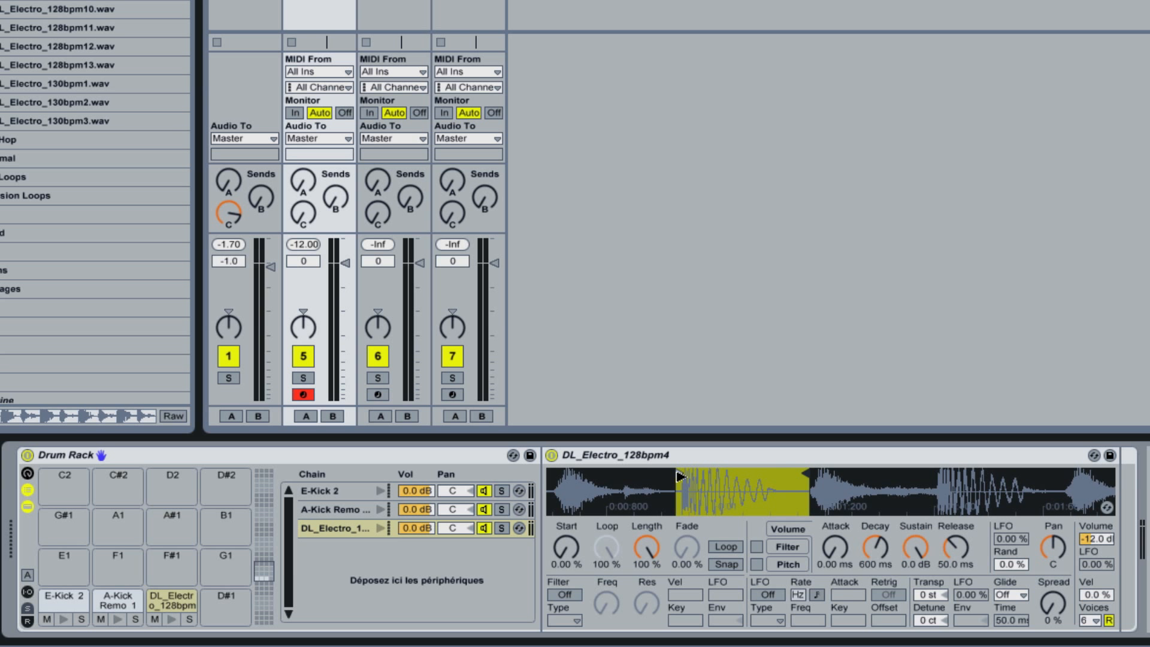
mouse_move(678, 475)
left_mouse_down()
mouse_move(711, 521)
mouse_move(707, 539)
left_mouse_up()
left_click_drag(636, 483, 678, 480)
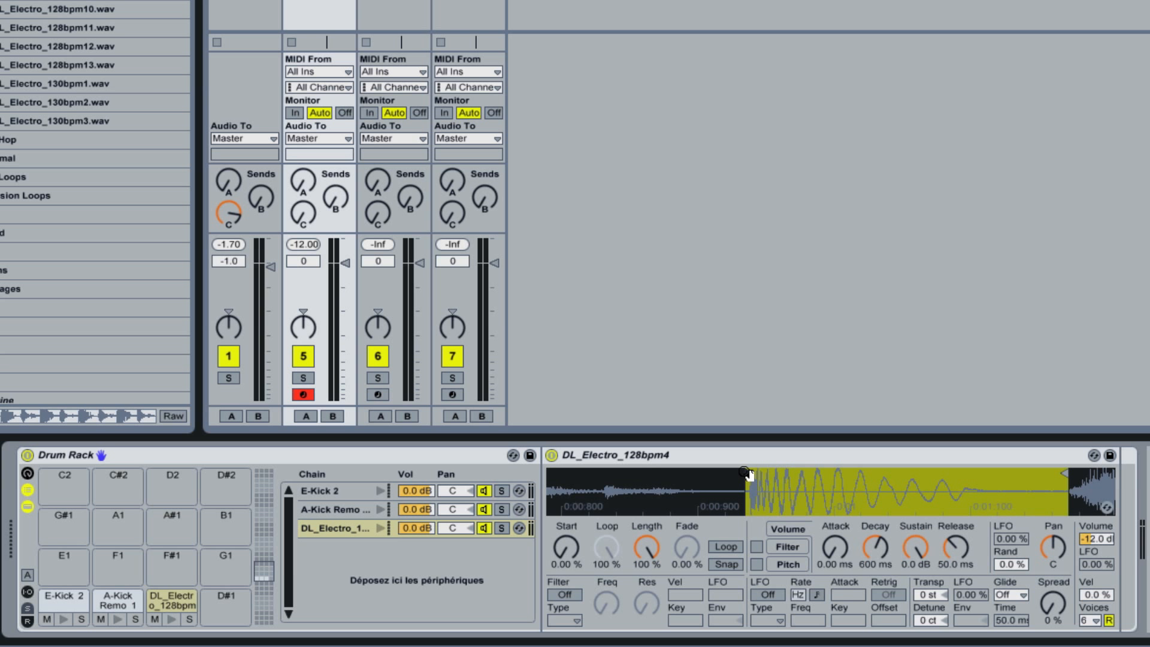
left_click_drag(750, 474, 754, 475)
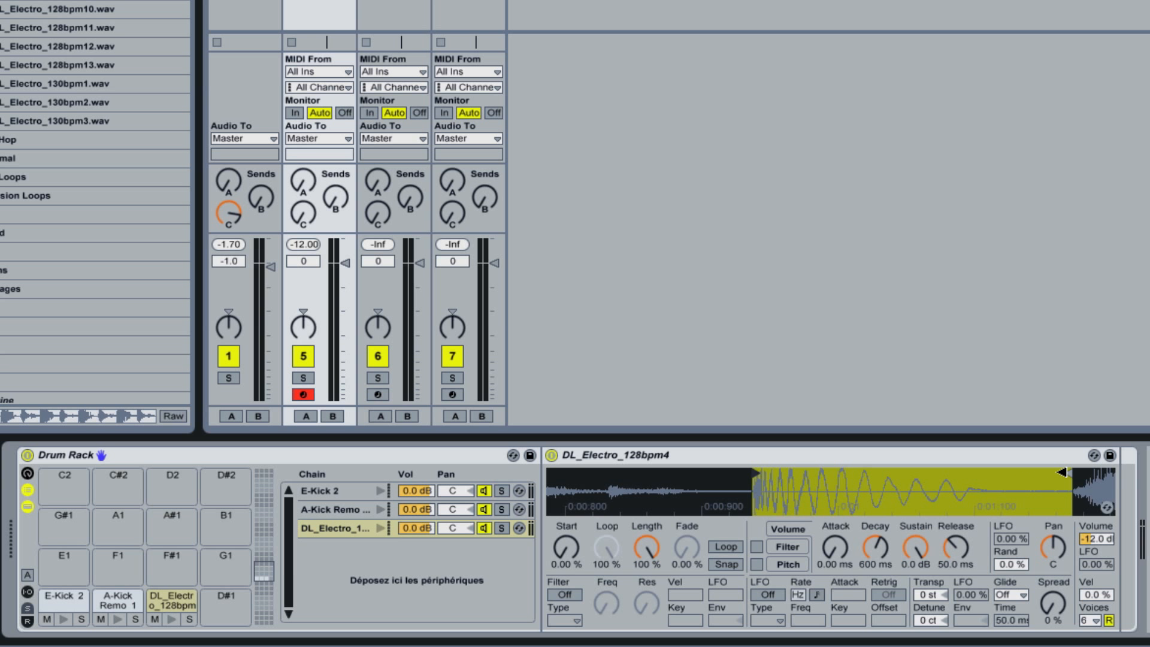
left_click_drag(1063, 473, 1048, 474)
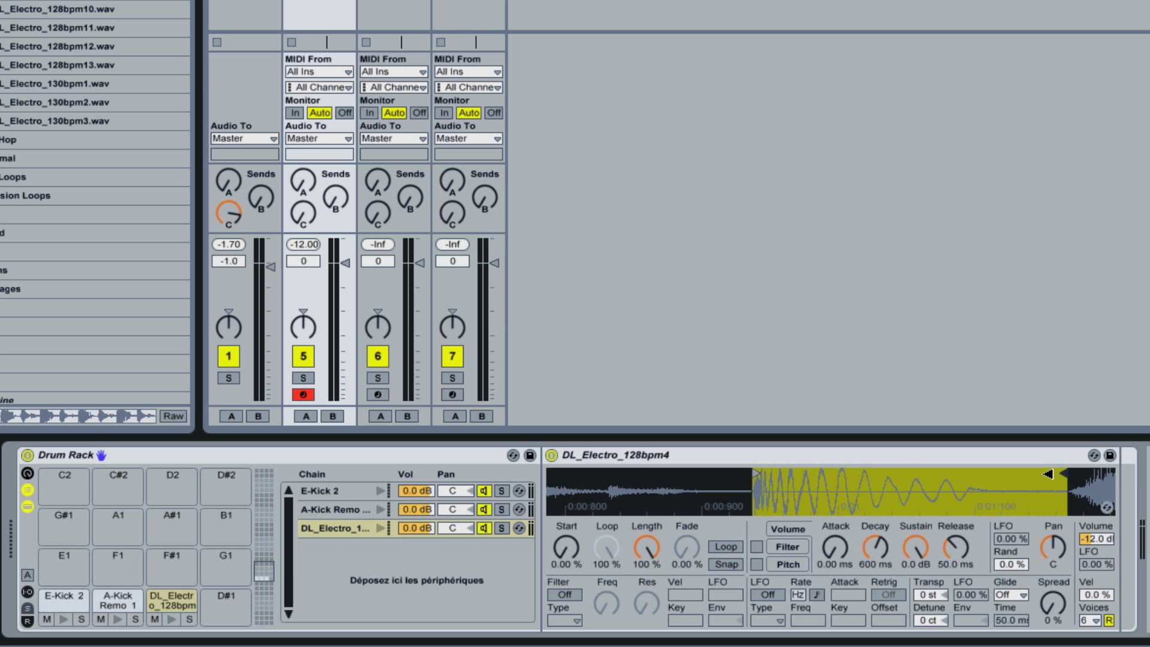
left_click(383, 528)
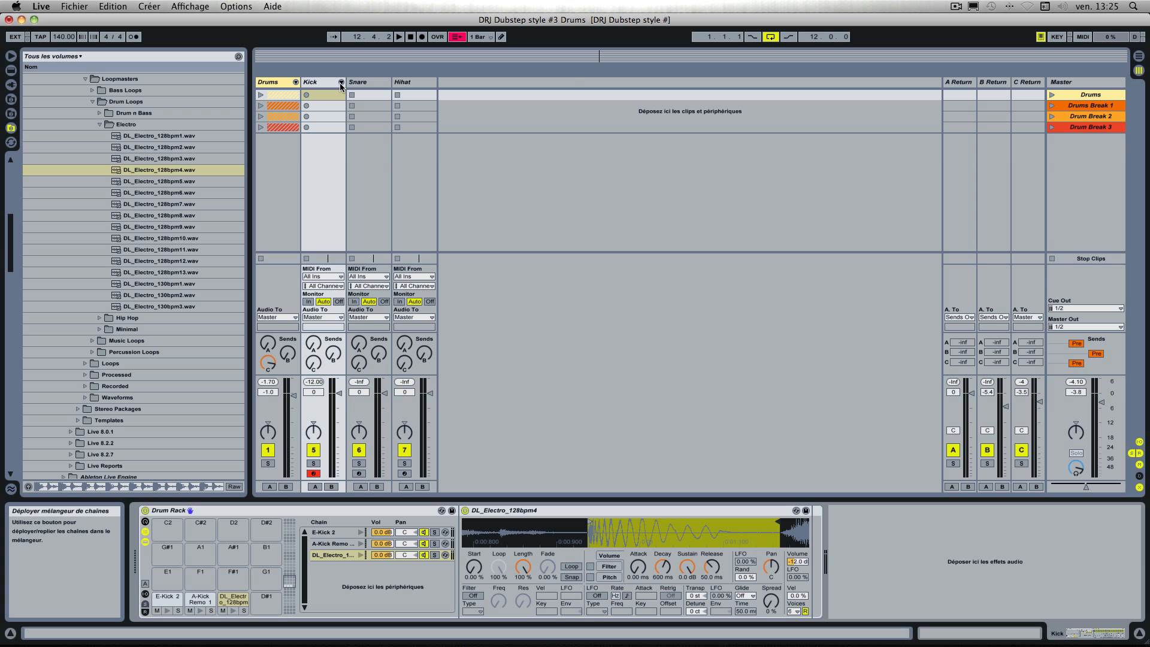
- Unfold the Kick track's Drum Rack chains in the mixer
left_click(341, 82)
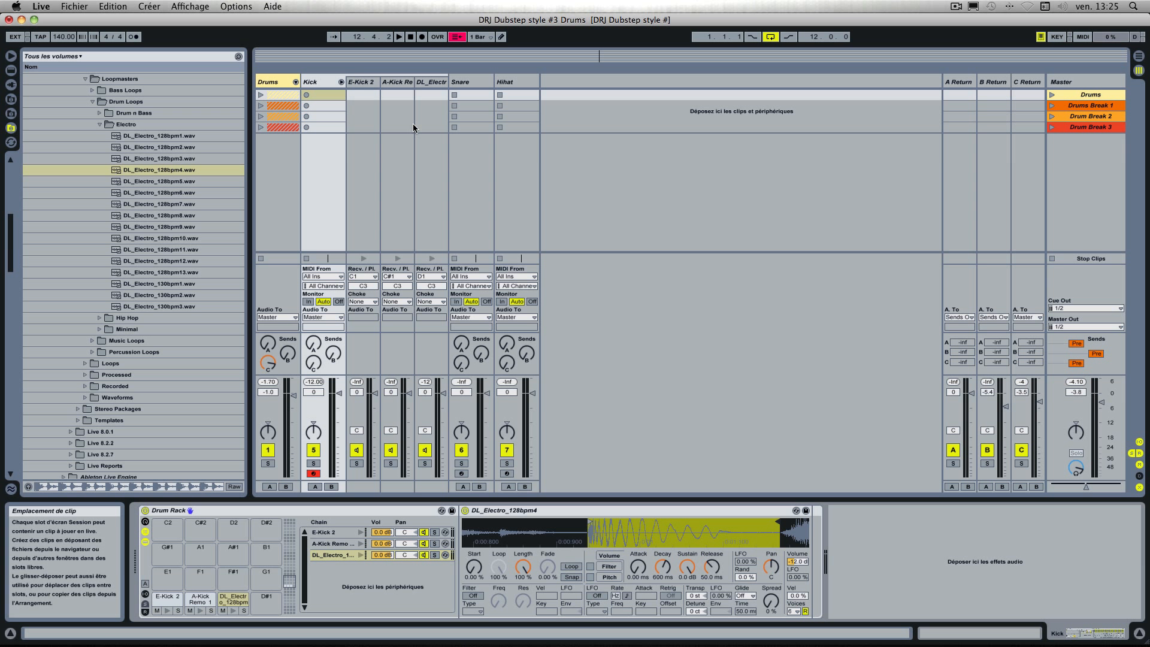
- Audition the E-Kick 2, A-Kick Remo 1 A and DL_Electro_128bpm4 chains one by one in the mixer
left_click(363, 259)
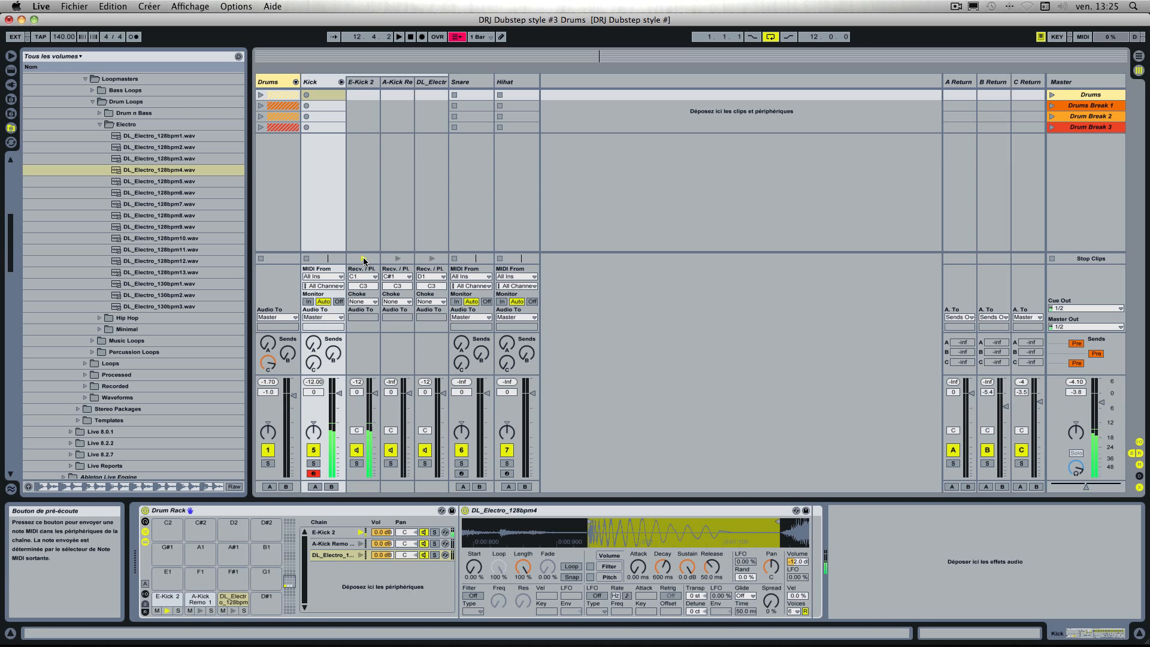
left_click(399, 259)
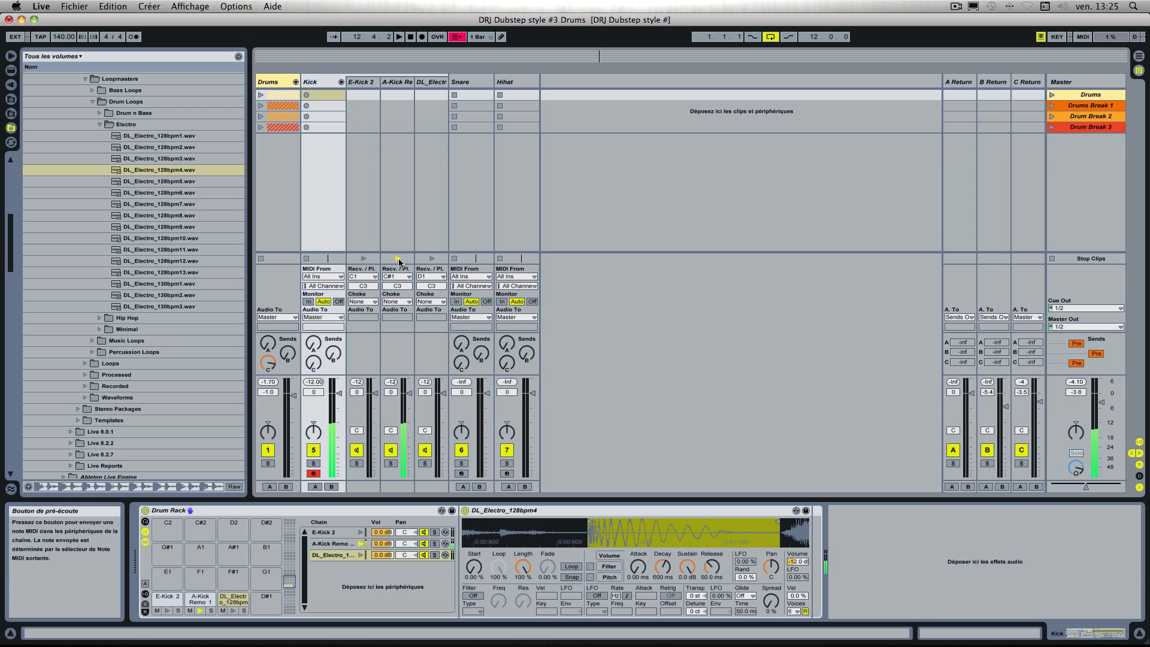
left_click(431, 260)
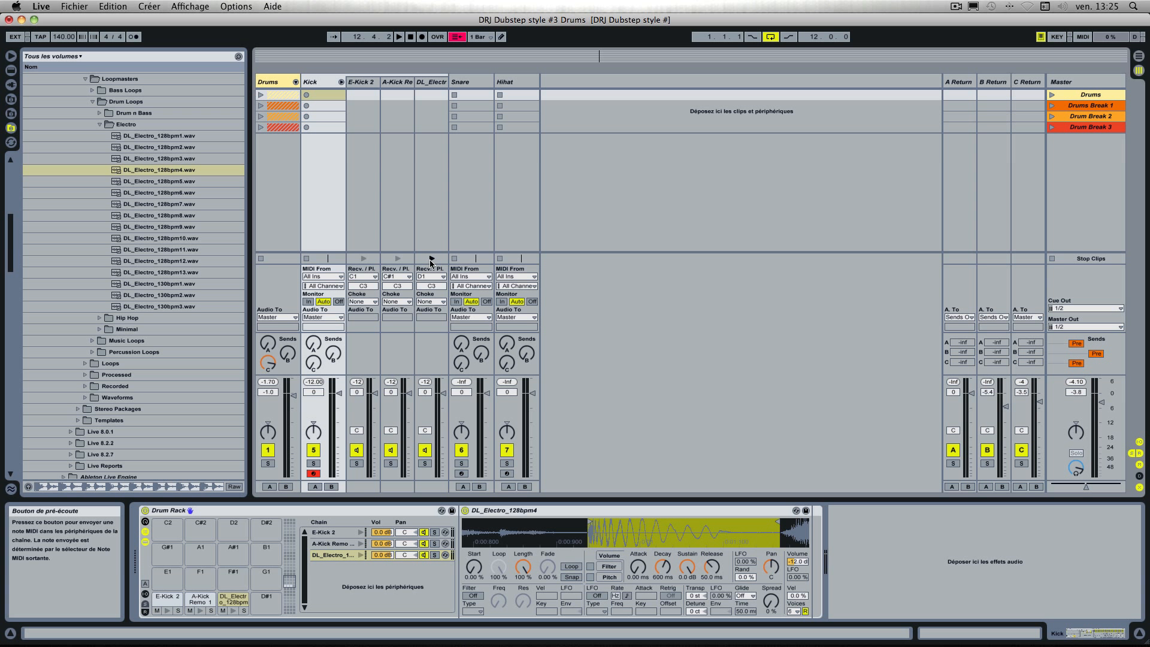
left_click(431, 259)
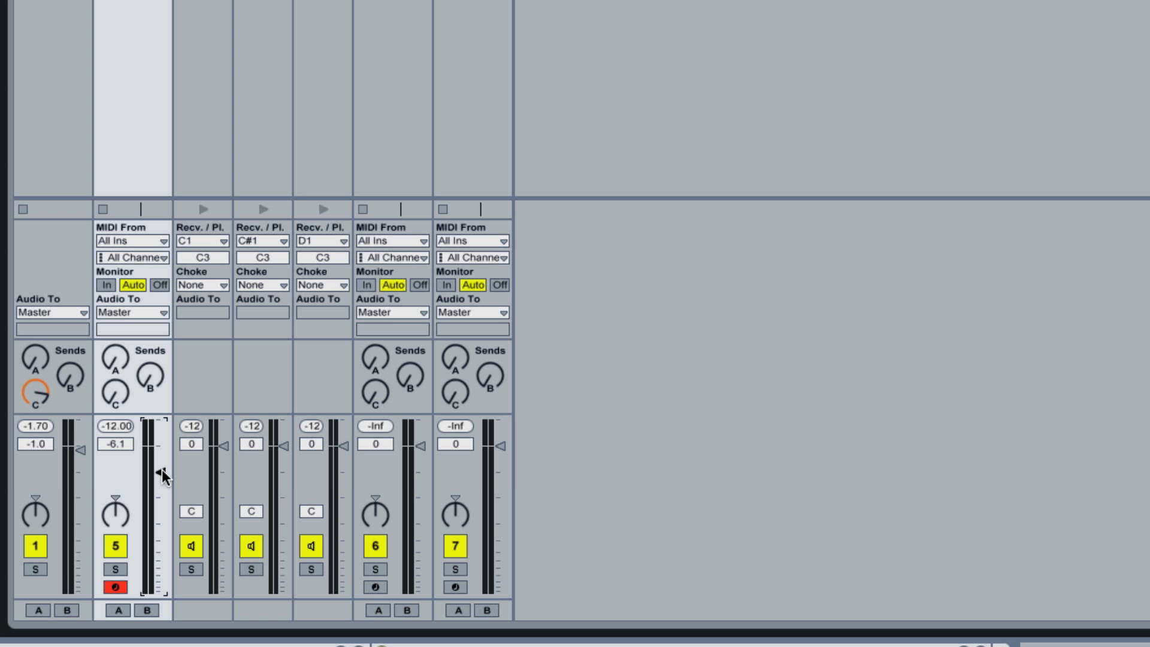
- Lower the Kick track to -6.4 dB and its E-Kick 2, A-Kick Remo and DL_Electro chains to -3.3, -5.2 and -7.0 dB
left_click_drag(162, 469, 162, 473)
left_click_drag(286, 446, 285, 457)
left_click_drag(341, 447, 342, 470)
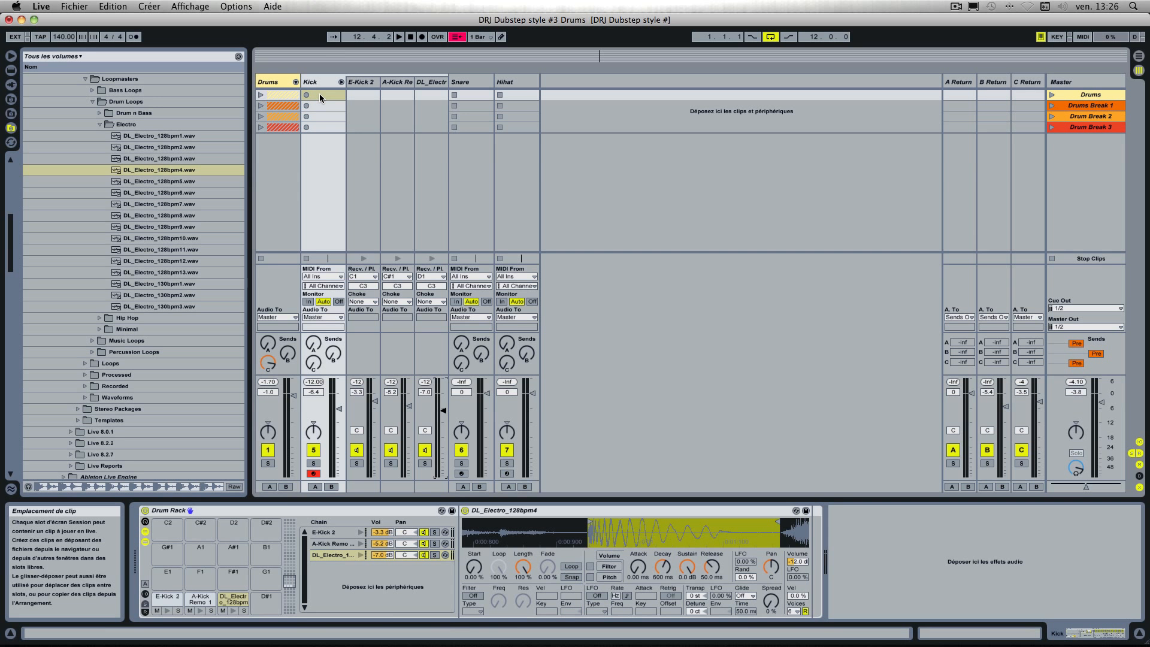
- Create an empty MIDI clip in the Kick track's first slot and enable note preview to audition the kicks
double_click(319, 94)
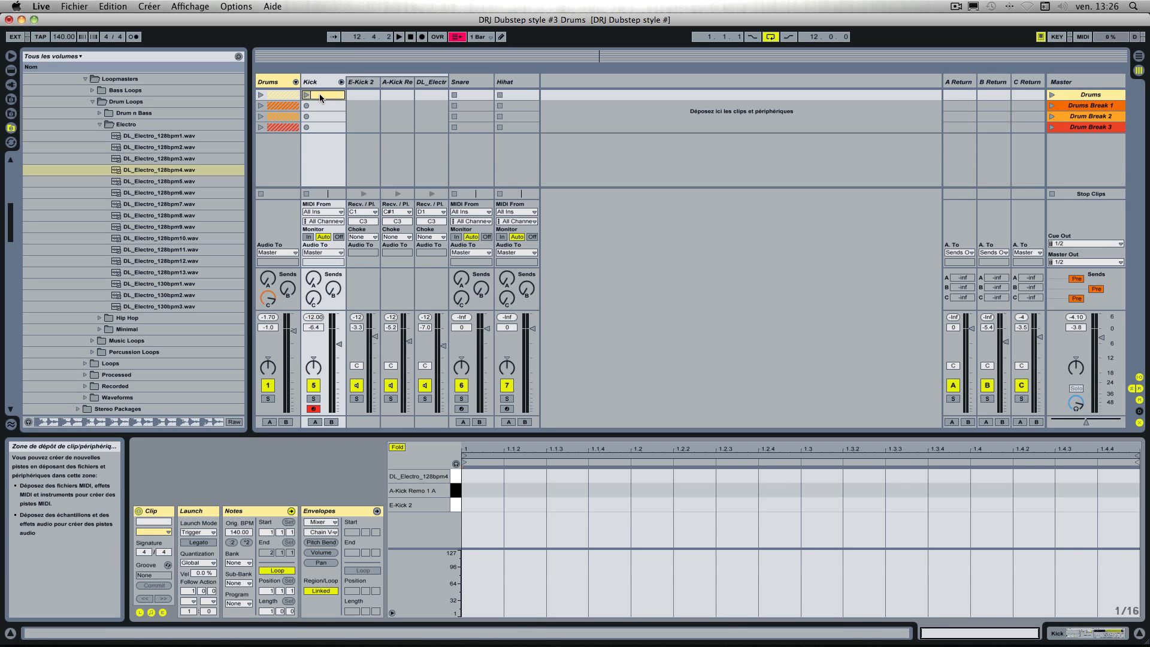
left_click(456, 463)
left_click(453, 482)
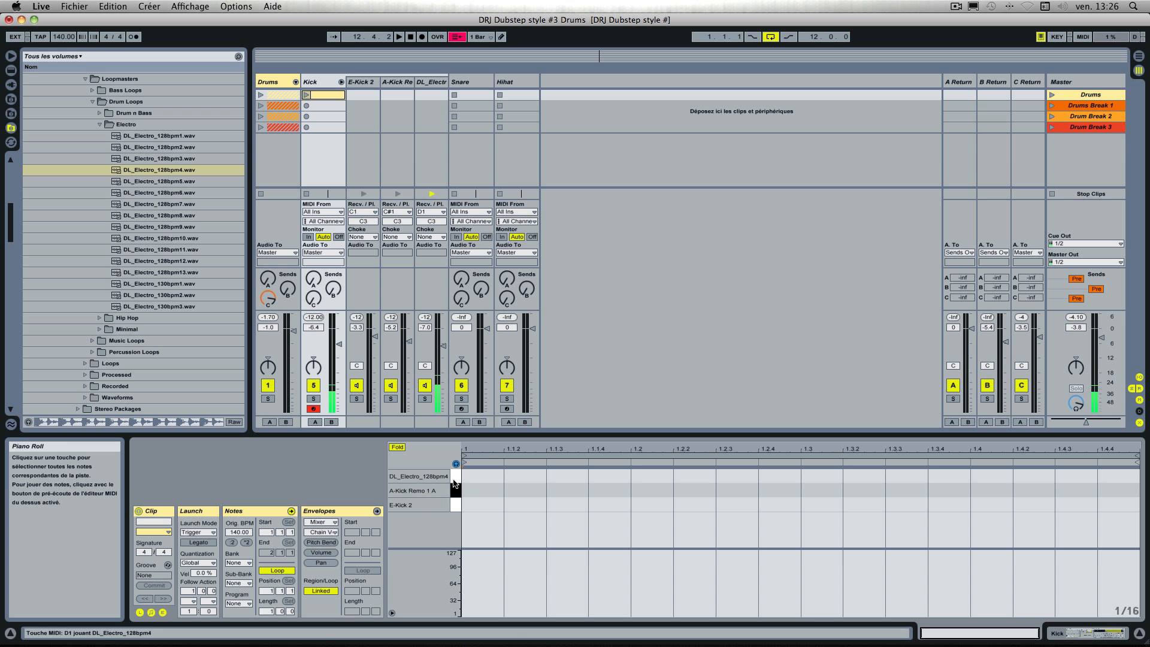
left_click(456, 496)
- Raise the Kick track to -1.9 dB, A-Kick Remo to -2.8 dB and DL_Electro to -3.0 dB while auditioning the kick notes
left_click_drag(339, 344, 339, 333)
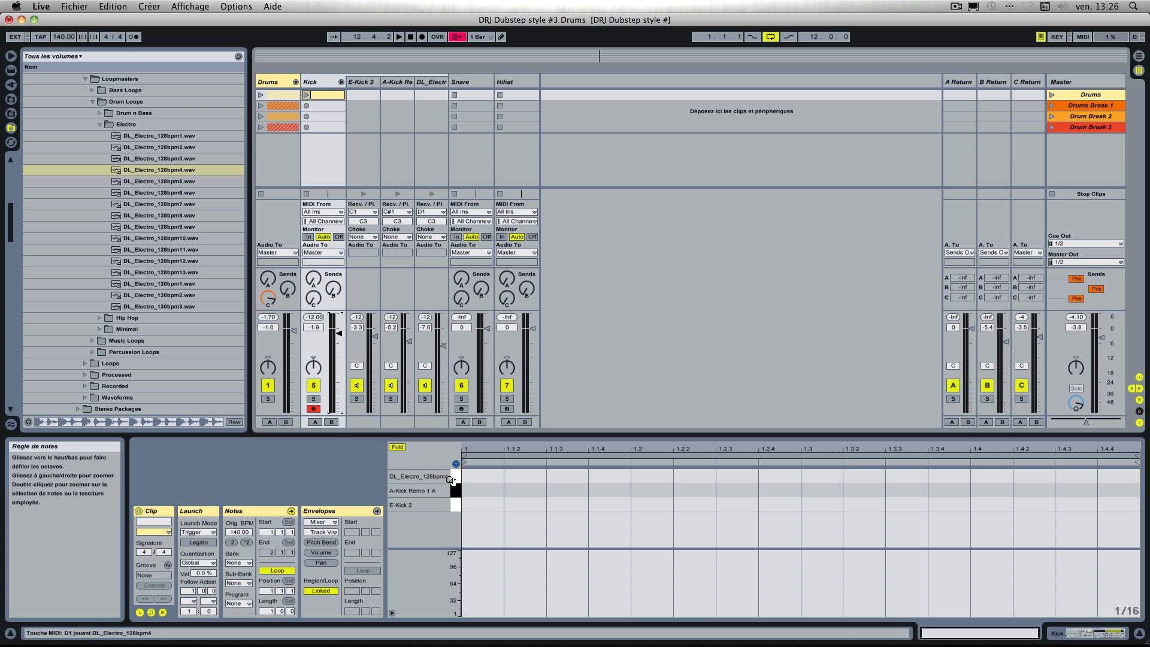
left_click(455, 495)
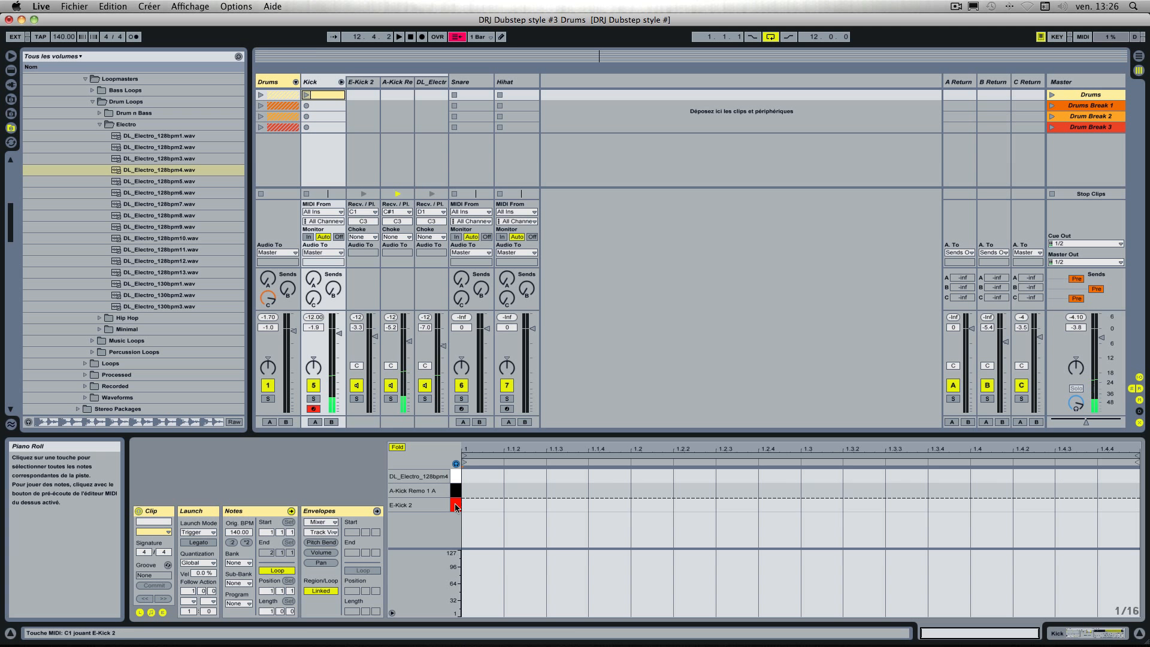
left_click_drag(409, 345, 409, 336)
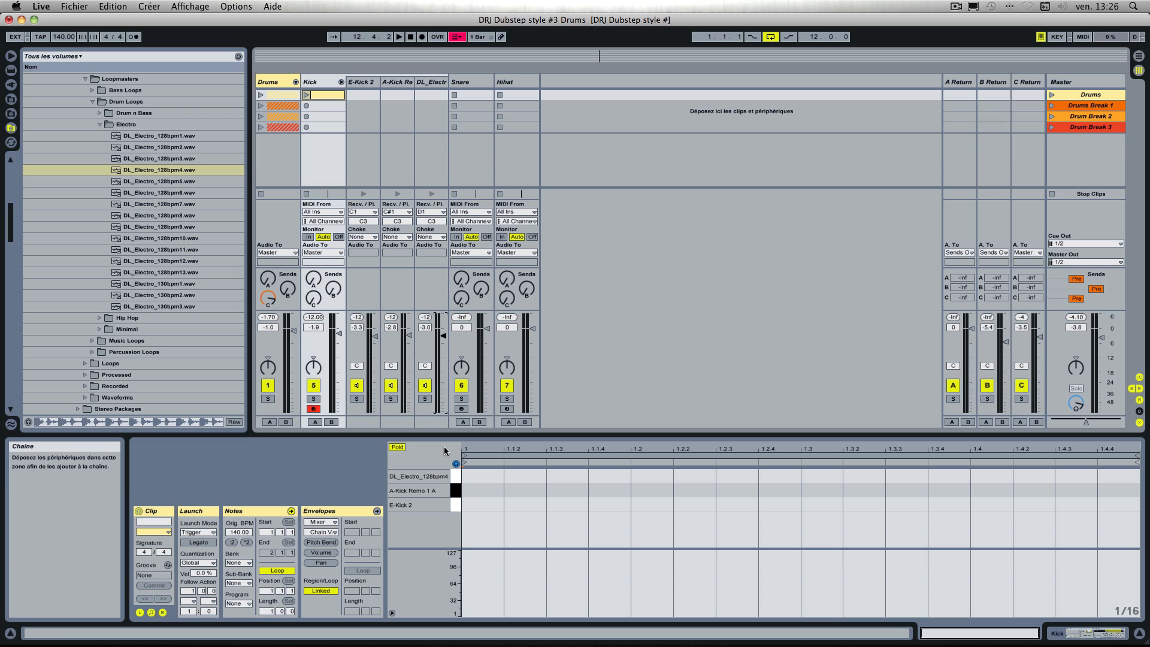
left_click(457, 504)
left_click(457, 504)
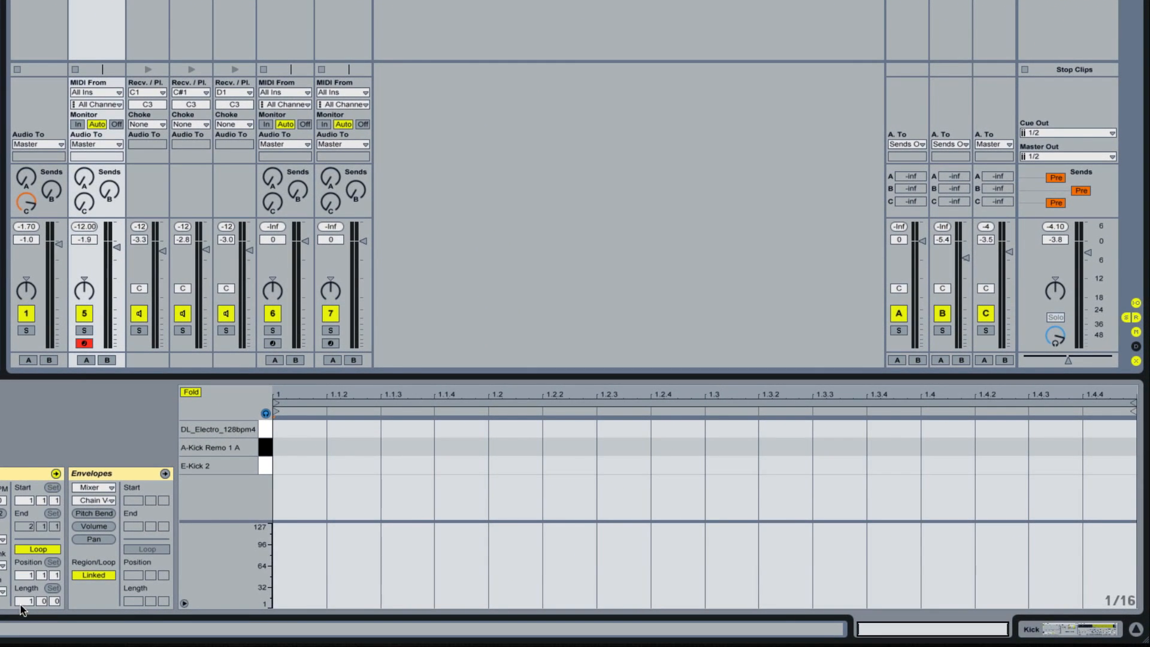
- Set the clip's loop length to 2 bars and stack eighth-note hits of all three kicks on the first beat
left_click_drag(25, 601, 25, 595)
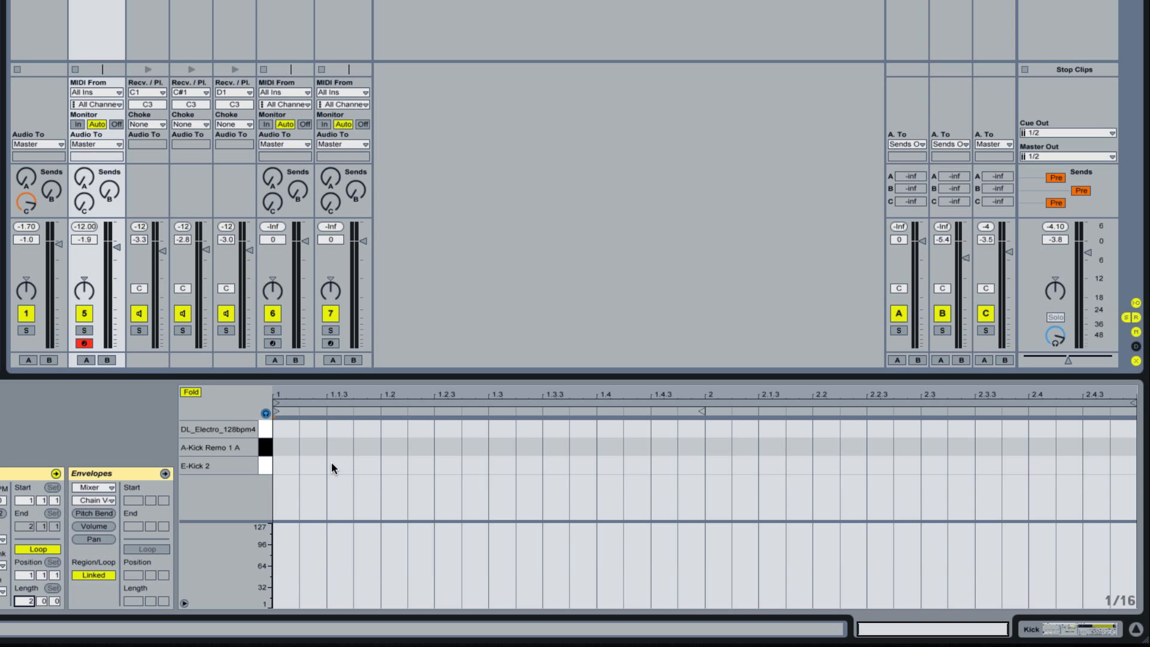
double_click(284, 462)
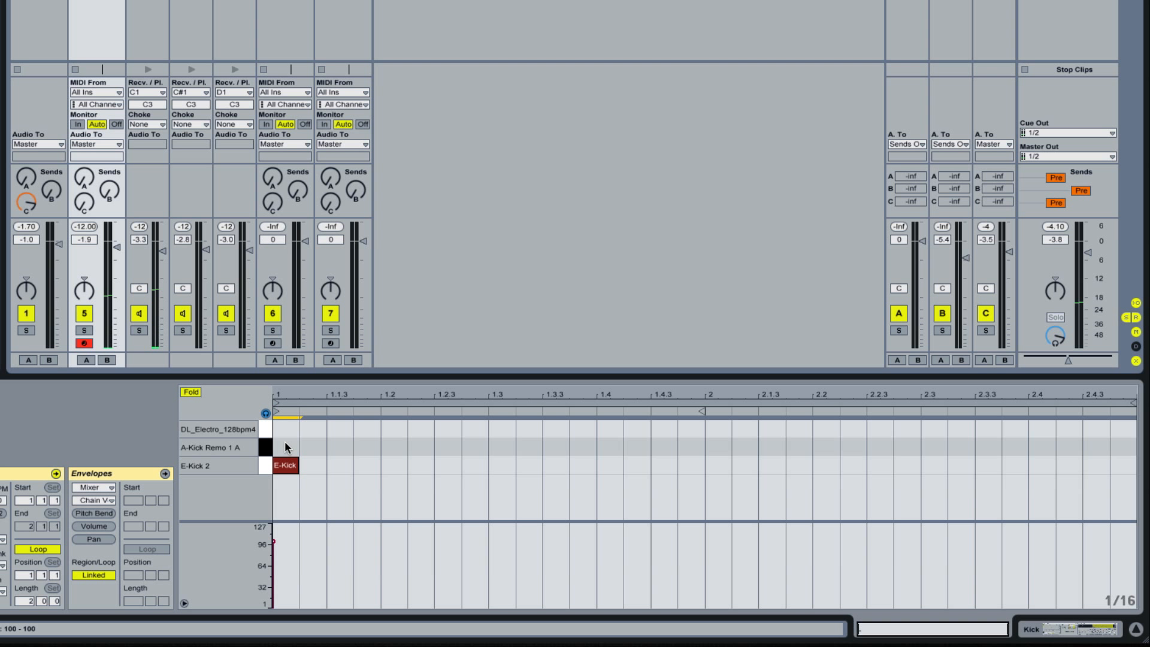
double_click(285, 443)
double_click(285, 429)
left_click_drag(304, 451, 284, 471)
left_click_drag(313, 434, 317, 433)
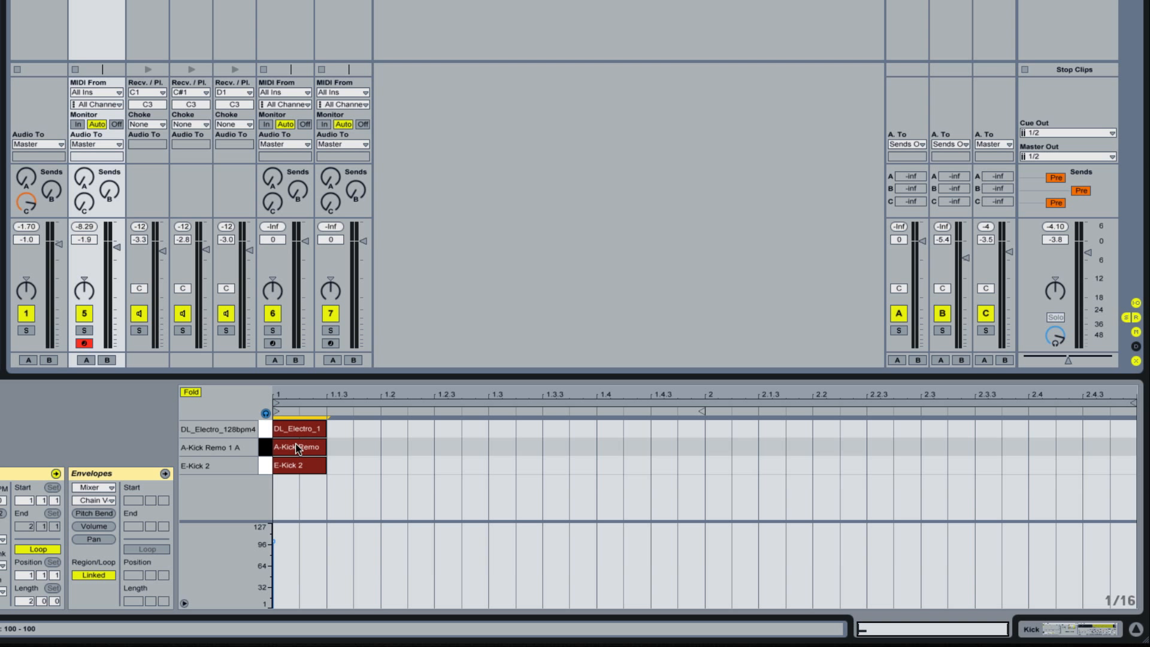
- Play the Kick clip and listen to the three layered kick notes
left_click(347, 452)
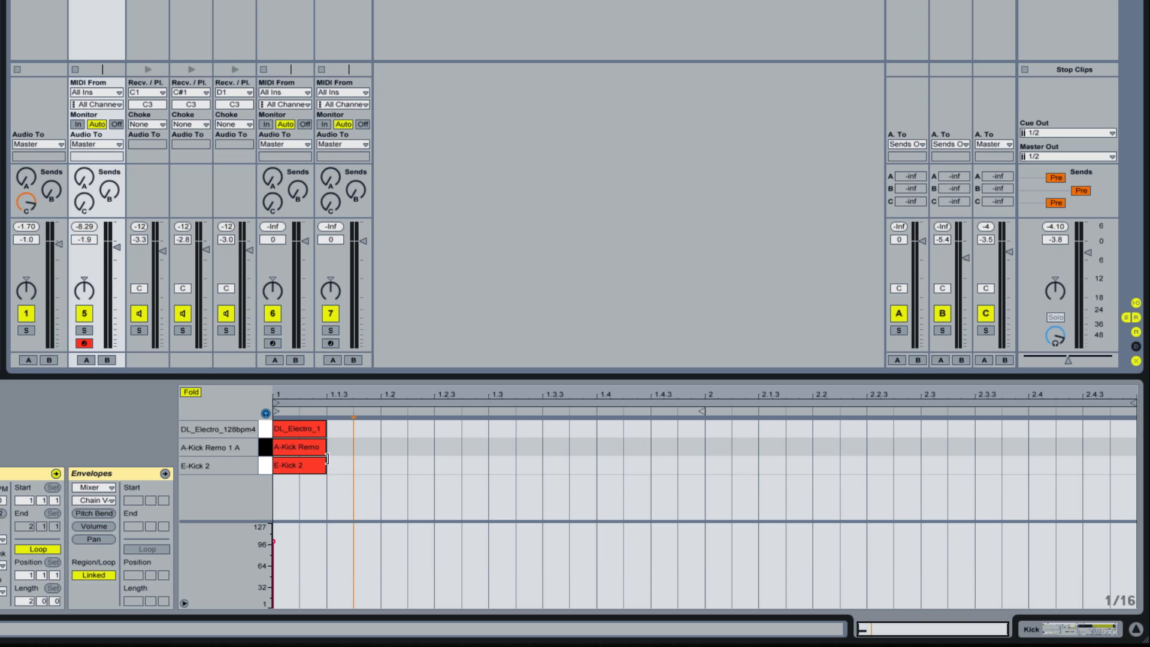
left_click_drag(335, 428, 298, 475)
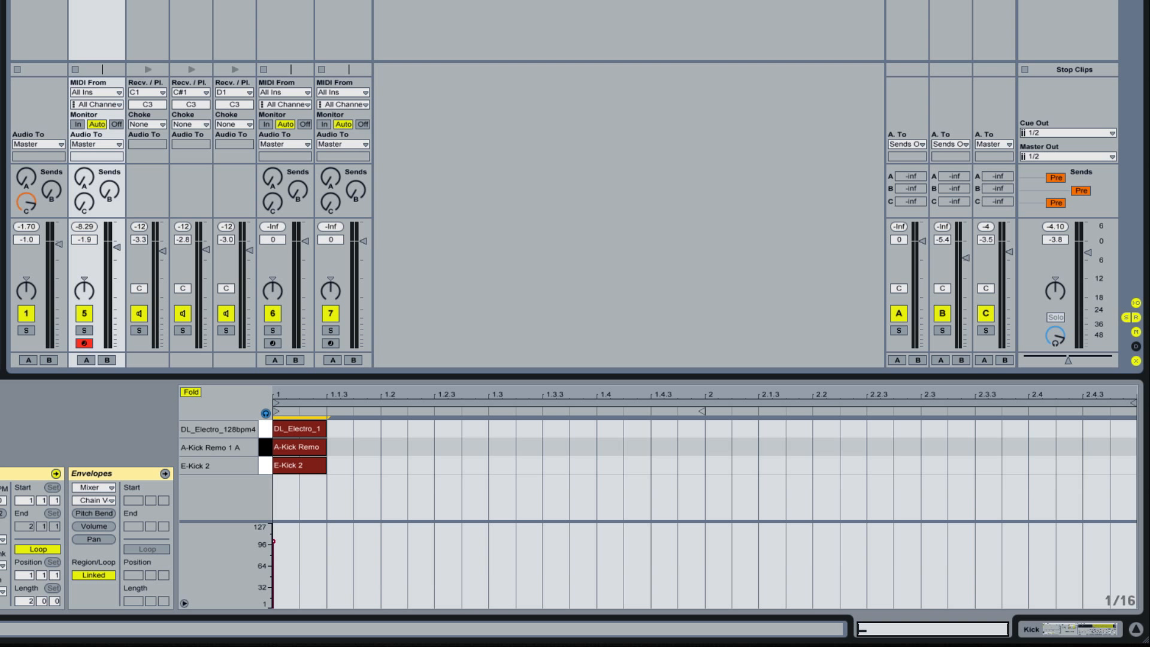
key("space")
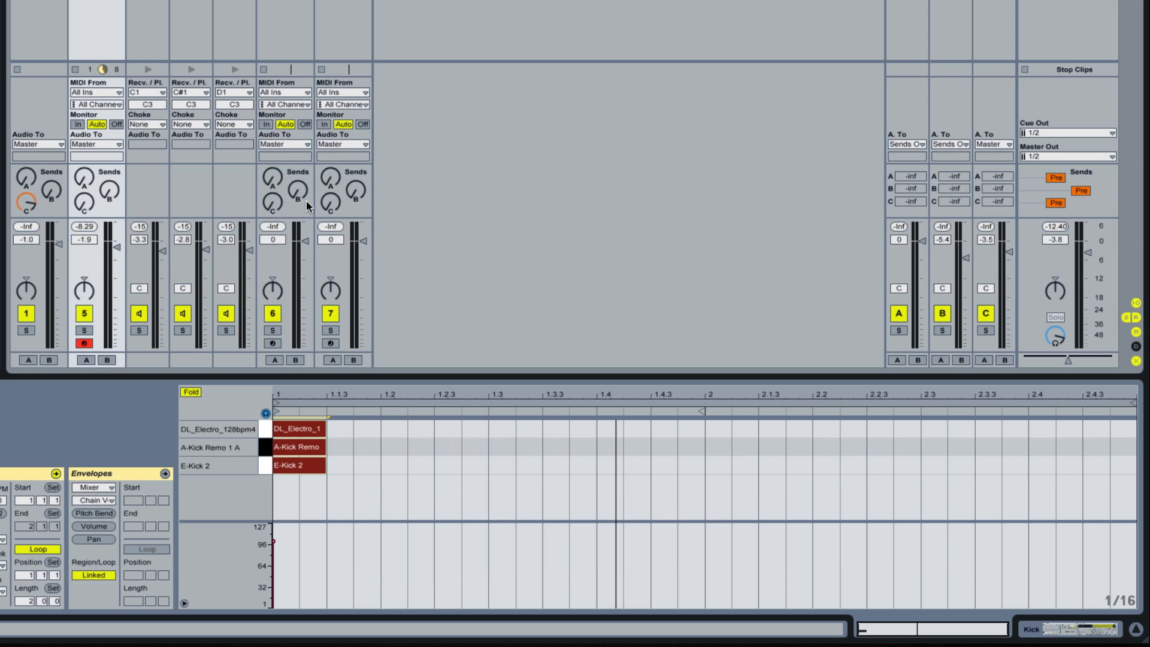
key("space")
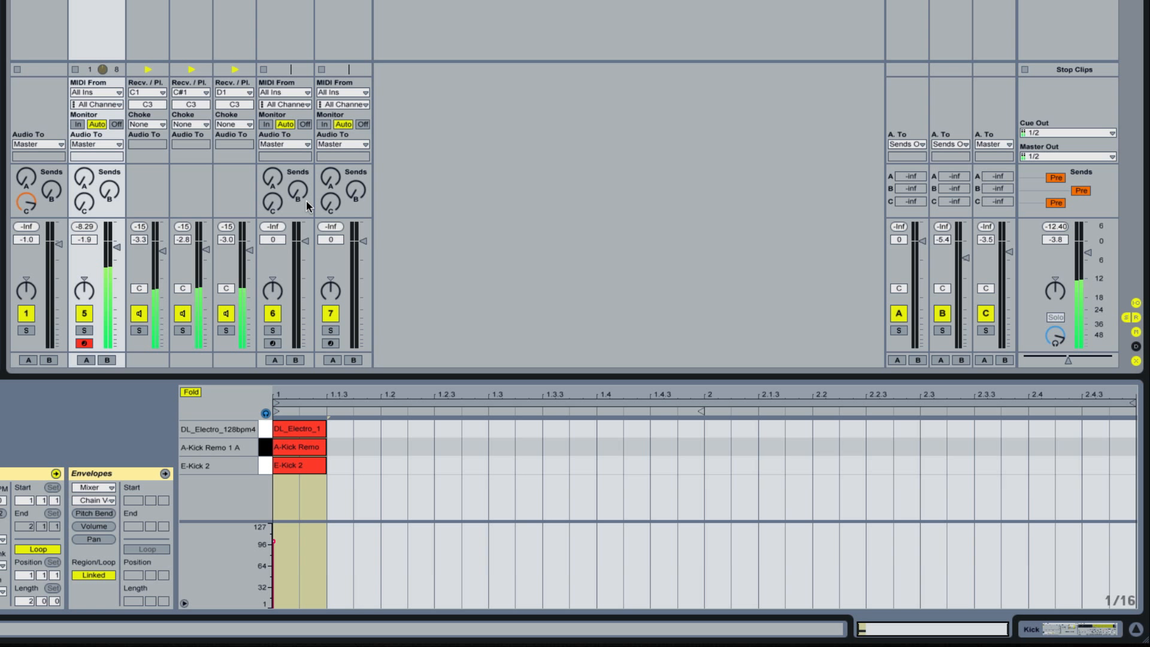
left_click(228, 232)
double_click(96, 2)
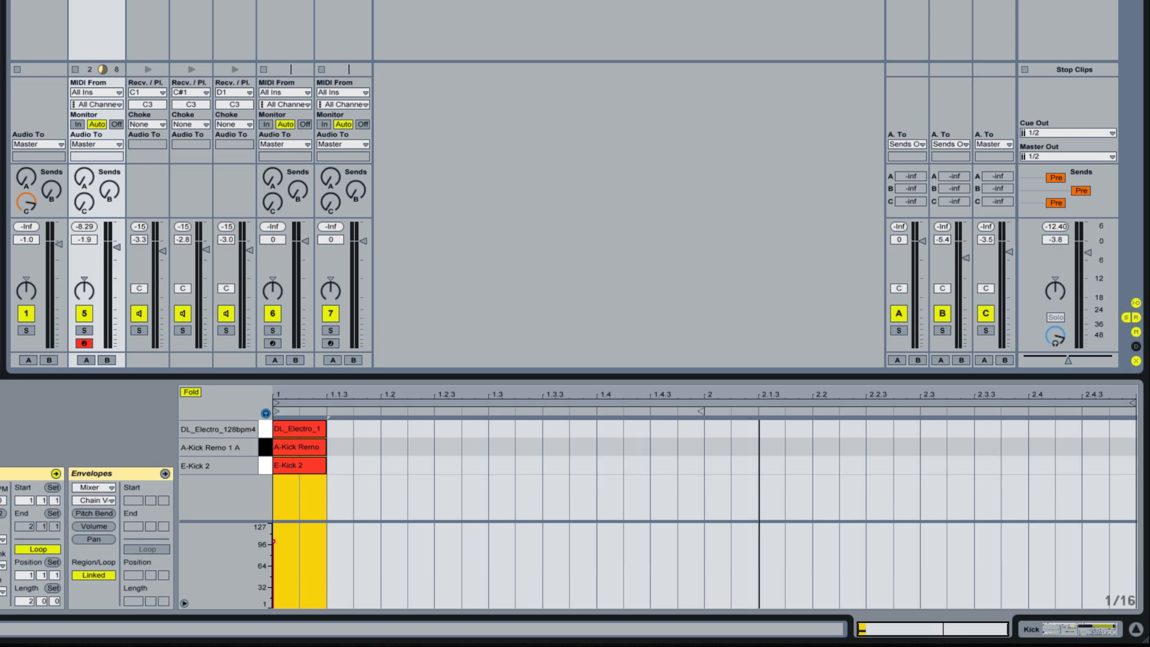
- Duplicate the three stacked kick notes and move the copy to position 1.2.3
left_click_drag(336, 427, 300, 461)
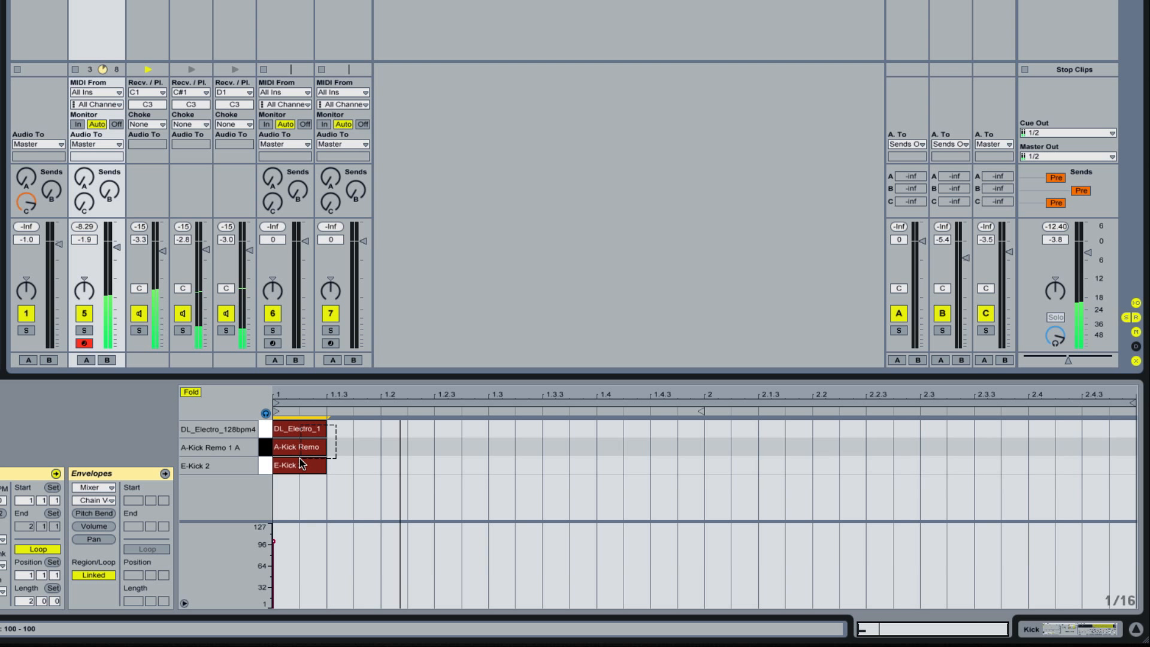
key("ctrl+d")
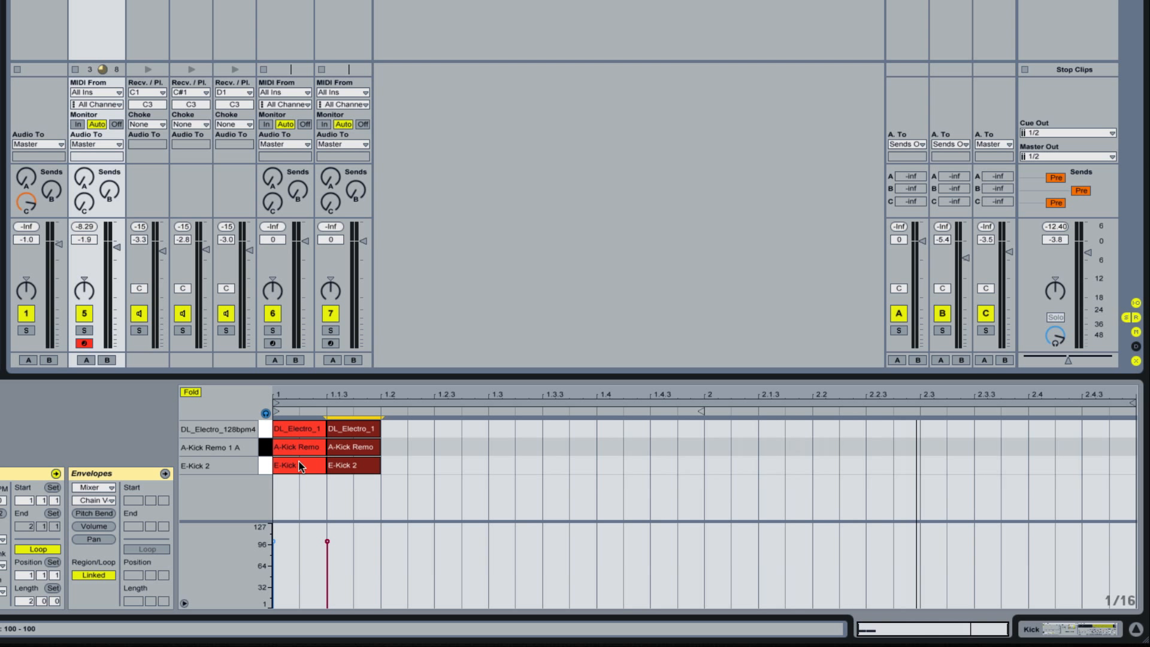
key("Right")
key("Right")
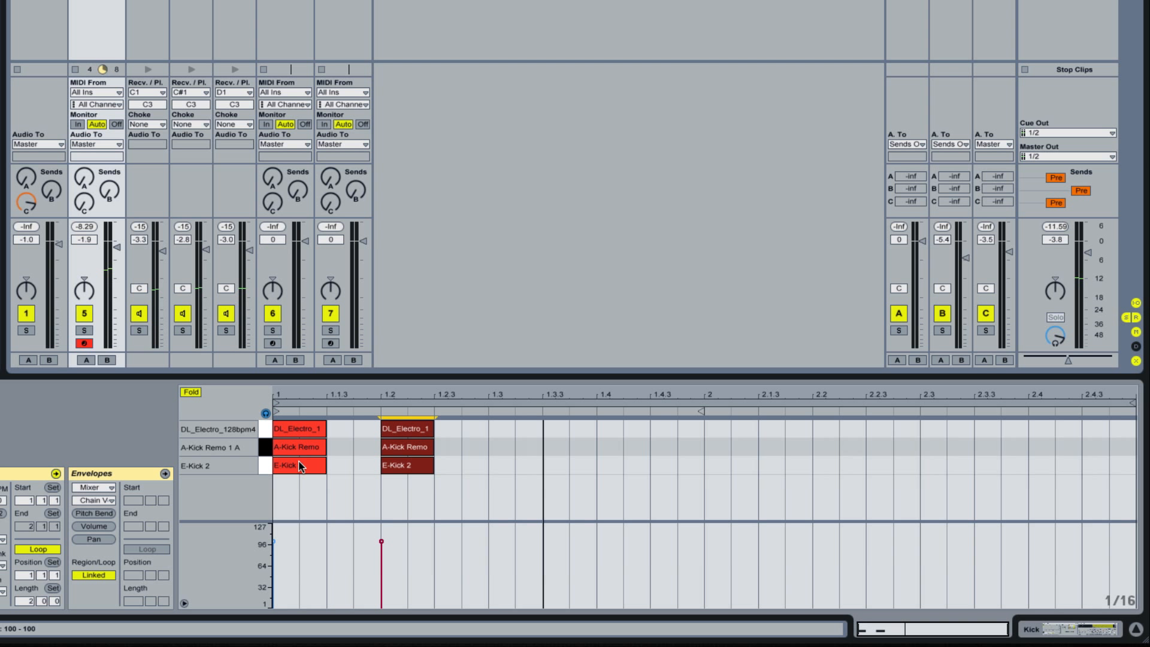
key("Right")
key("Right")
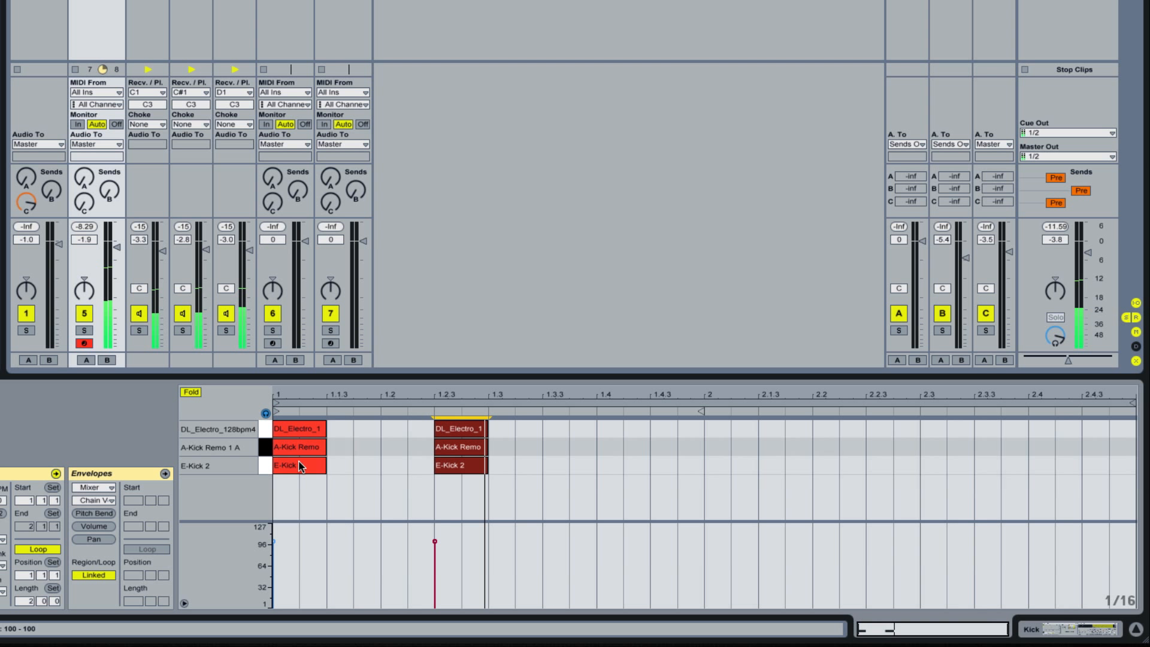
- Duplicate the kick stack at 1.2.3 and move the copy to the start of bar 2
key("super+d")
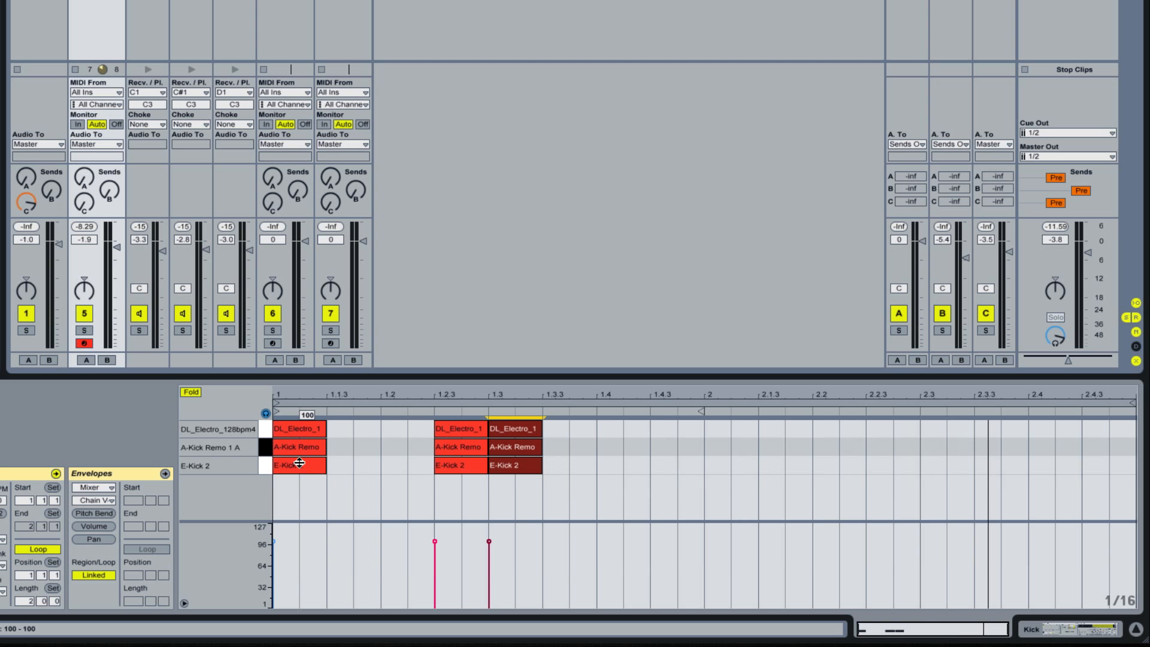
key("Right")
key("Right")
key("Right")
key("Right")
key("Right")
key("Right")
key("Right")
key("Right")
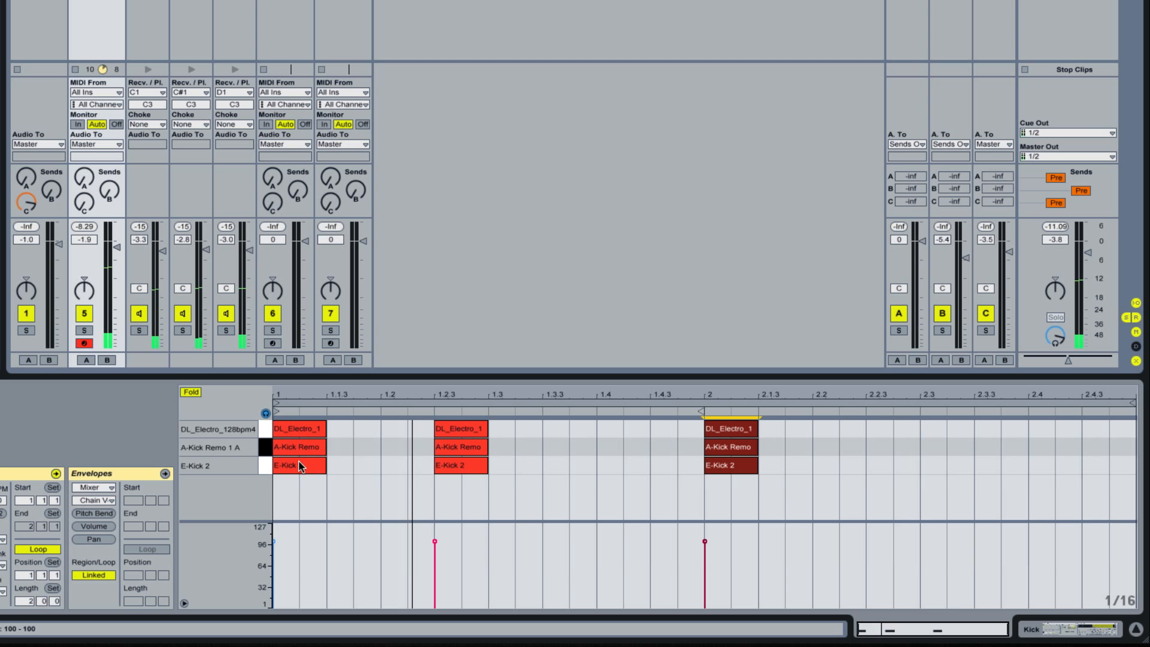
- Duplicate the bar 2 kick stack to 2.2.3, and copy only its A-Kick Remo and E-Kick 2 notes to 2.1.4
key("ctrl+d")
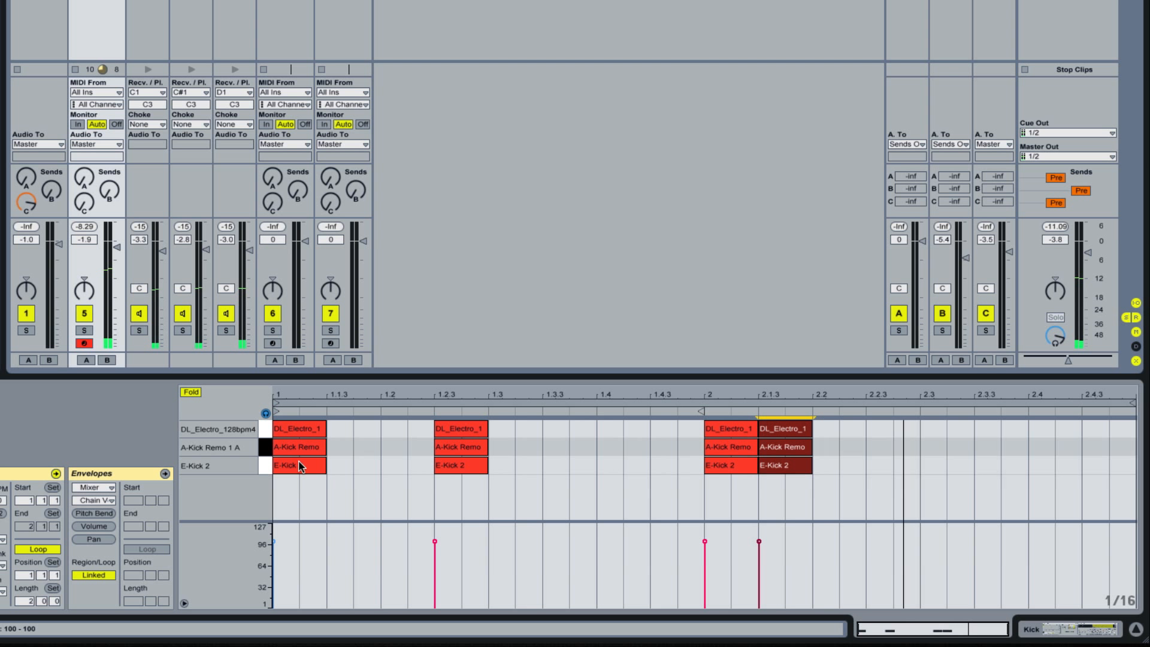
key("Right")
key("Right")
key("Right")
key("Right")
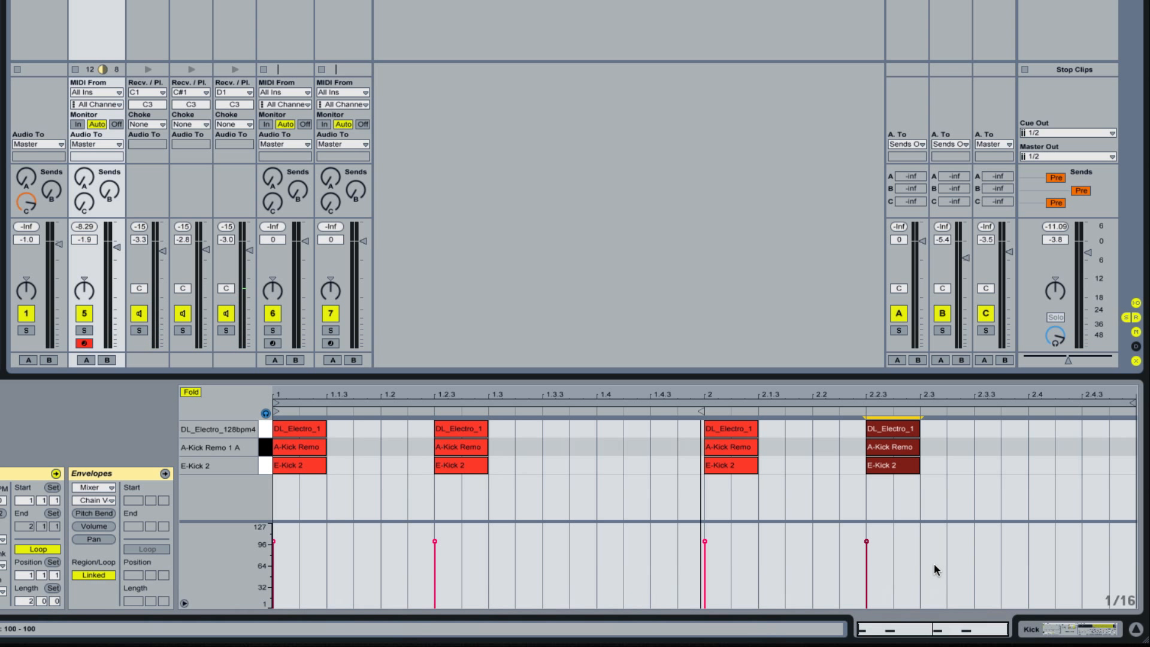
left_click_drag(779, 448, 760, 467)
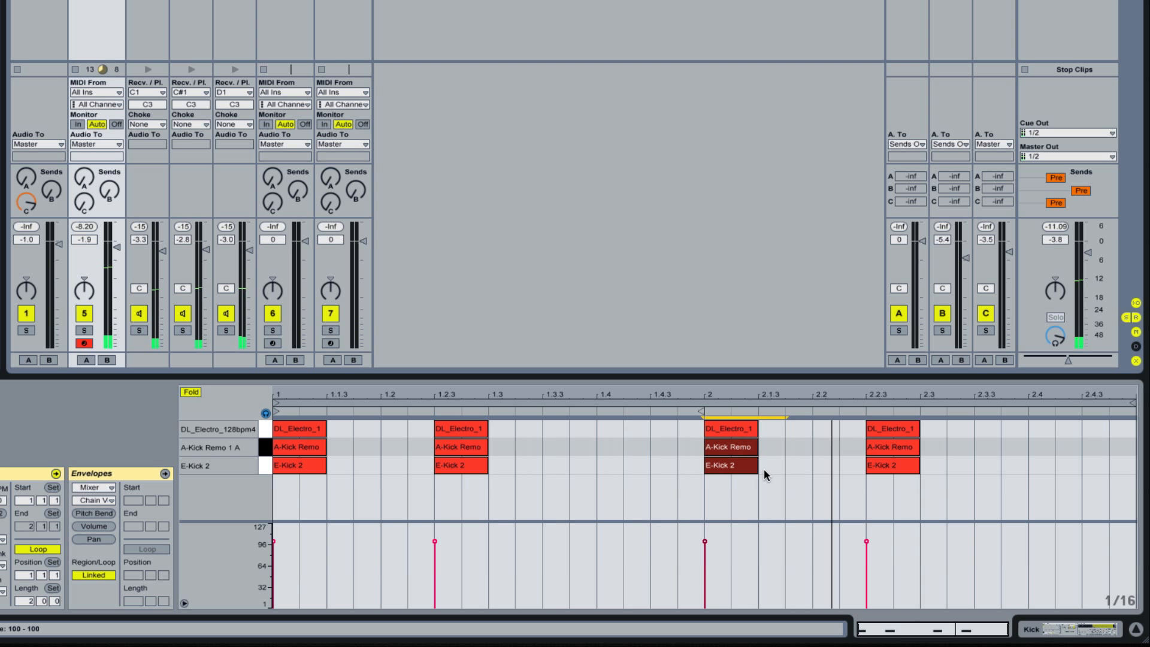
key("ctrl+d")
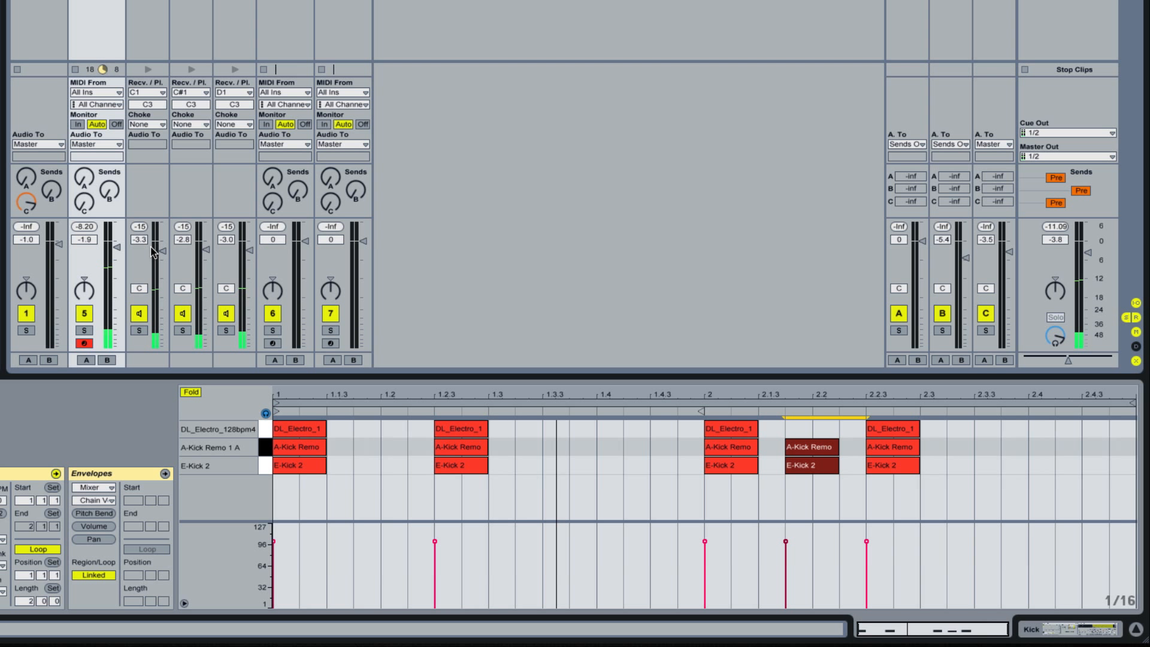
- Rebalance the E-Kick 2, A-Kick Remo and DL_Electro chains to -2.8, -3.3 and -2.8 dB, and stop playback
mouse_move(163, 250)
left_mouse_down()
mouse_move(250, 248)
mouse_move(165, 255)
left_mouse_up()
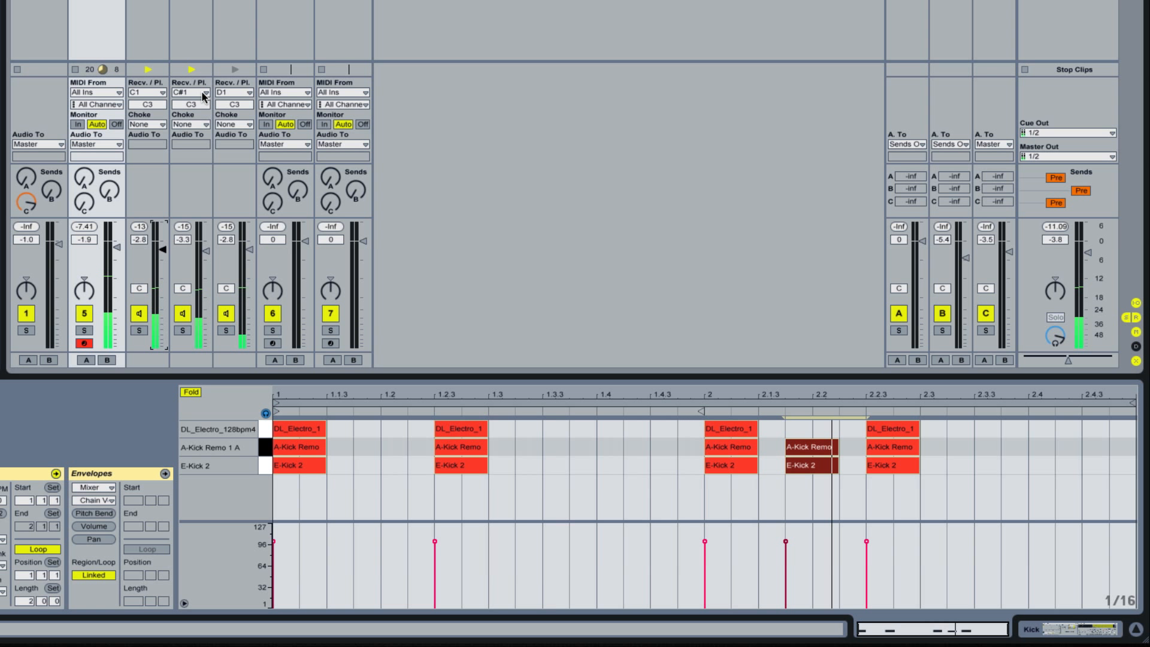
key("space")
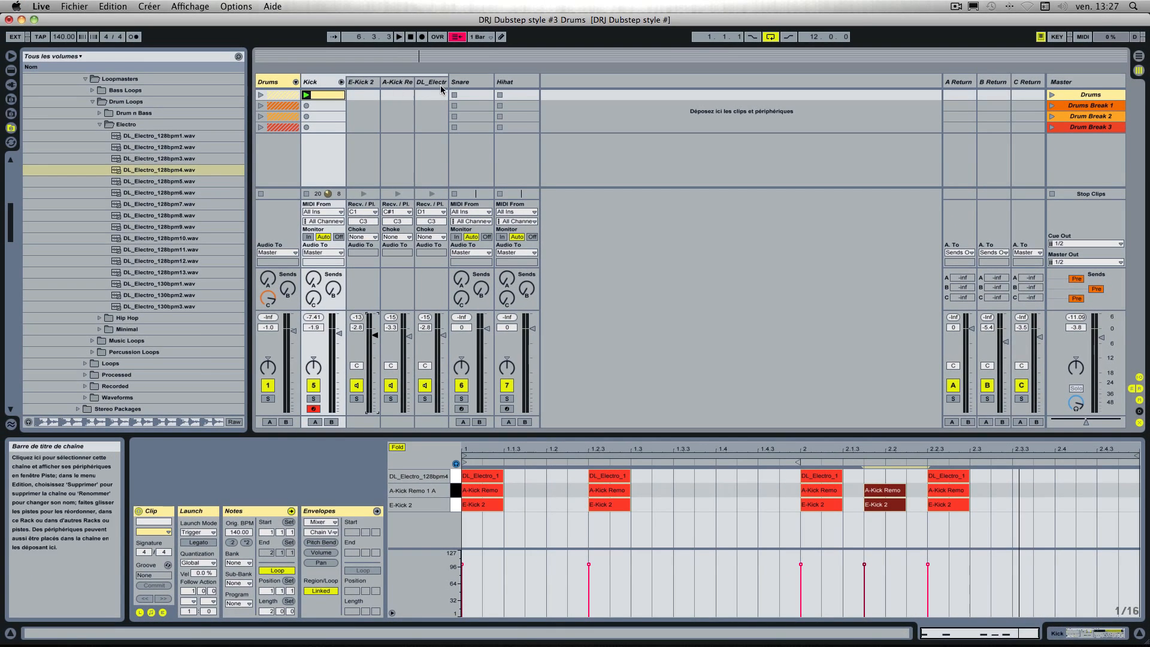
- Show the Snare track's empty Drum Rack and collapse the Kick folder in the library's drum samples
left_click(463, 85)
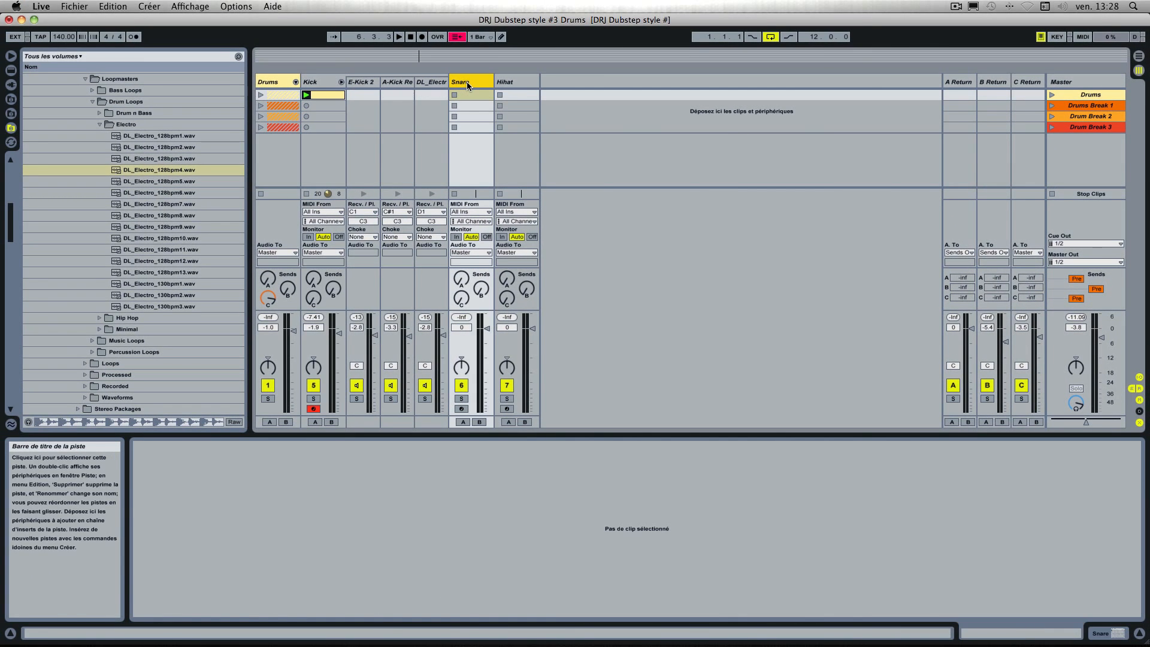
double_click(467, 86)
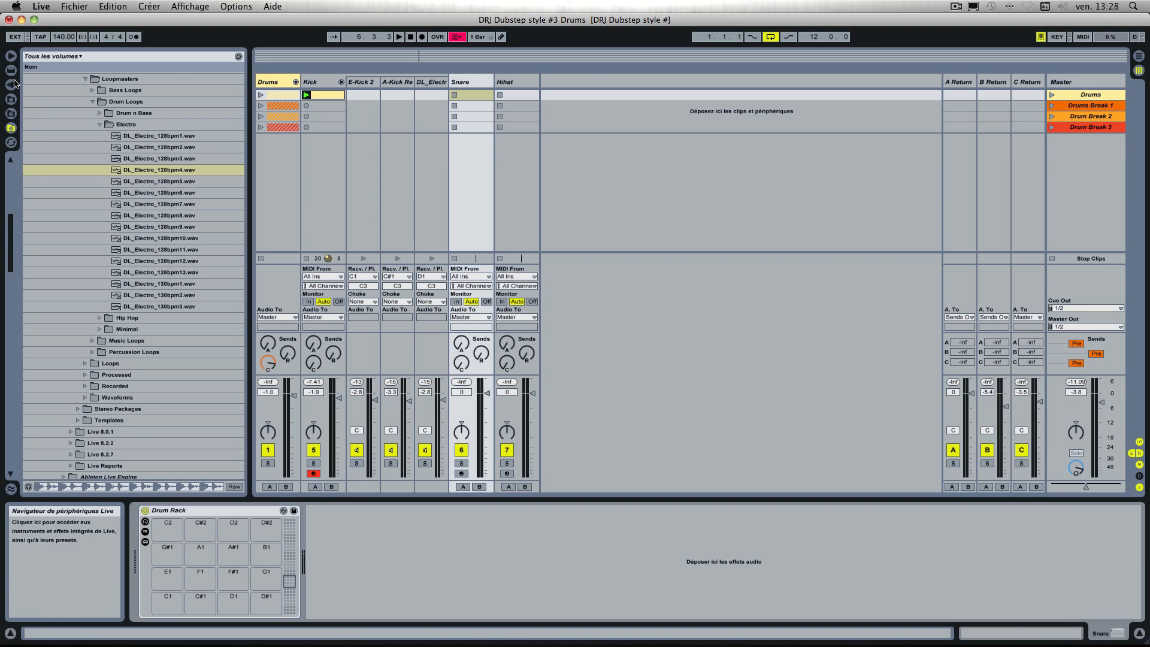
left_click(12, 99)
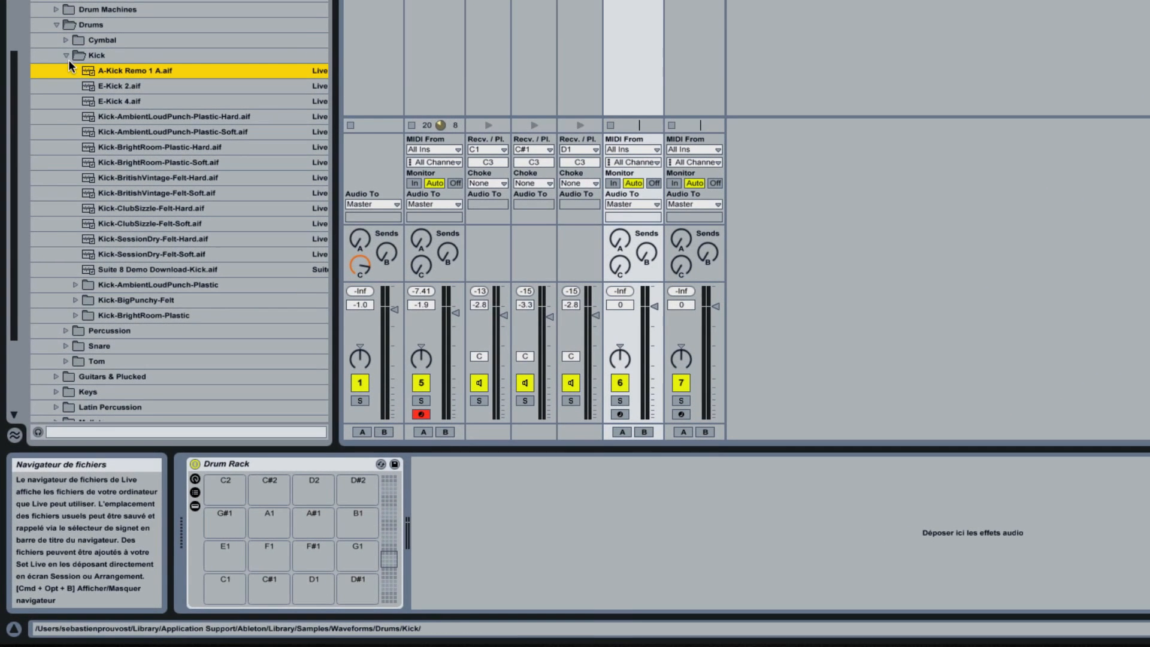
left_click(50, 207)
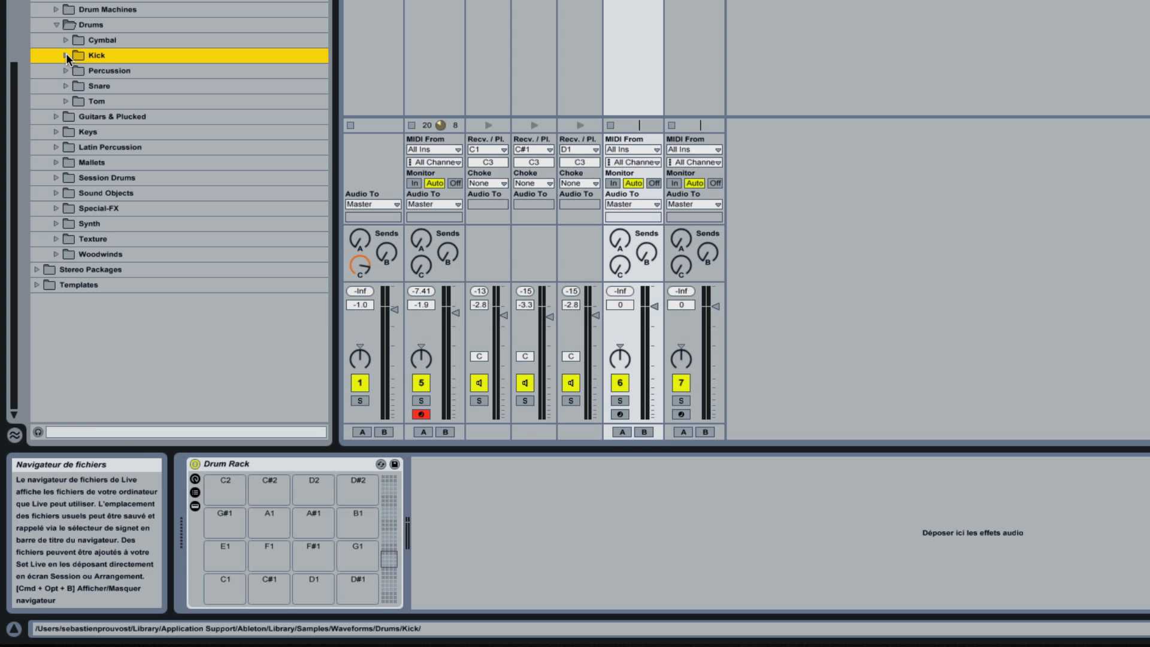
- Turn on sample preview and audition the A-Snare Ludwig 1 X-Stick and Snare-AmbientLoudPunch-Stick-Hit-Hard samples in the library's Snare folder
left_click(66, 85)
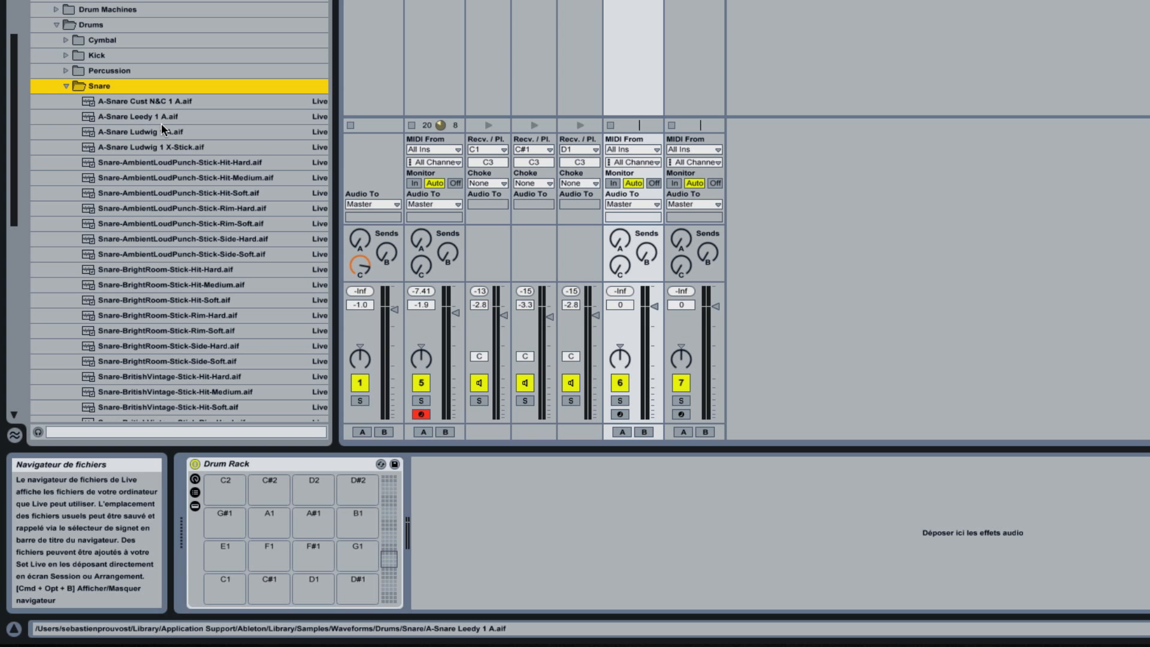
left_click(164, 166)
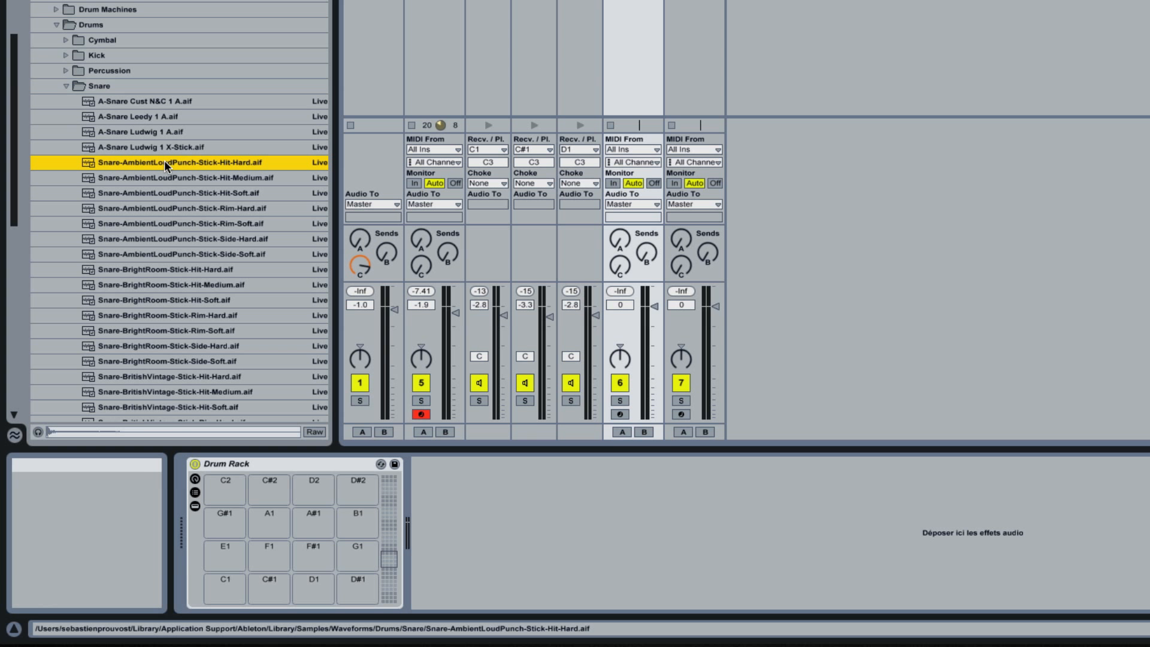
left_click(38, 431)
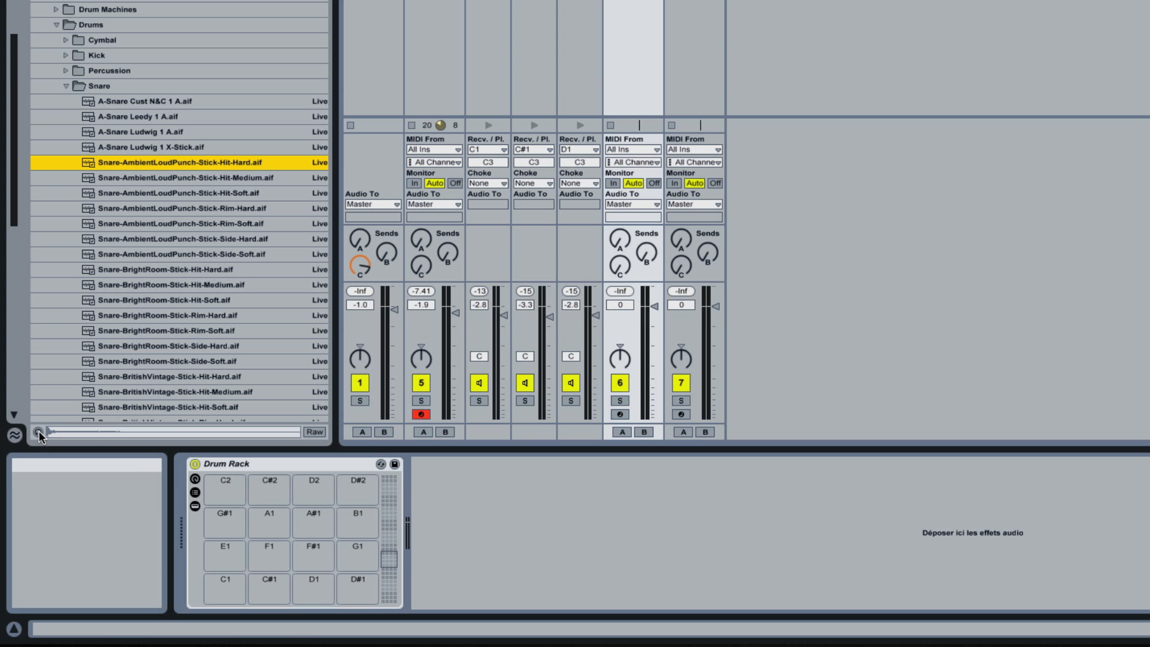
left_click(178, 148)
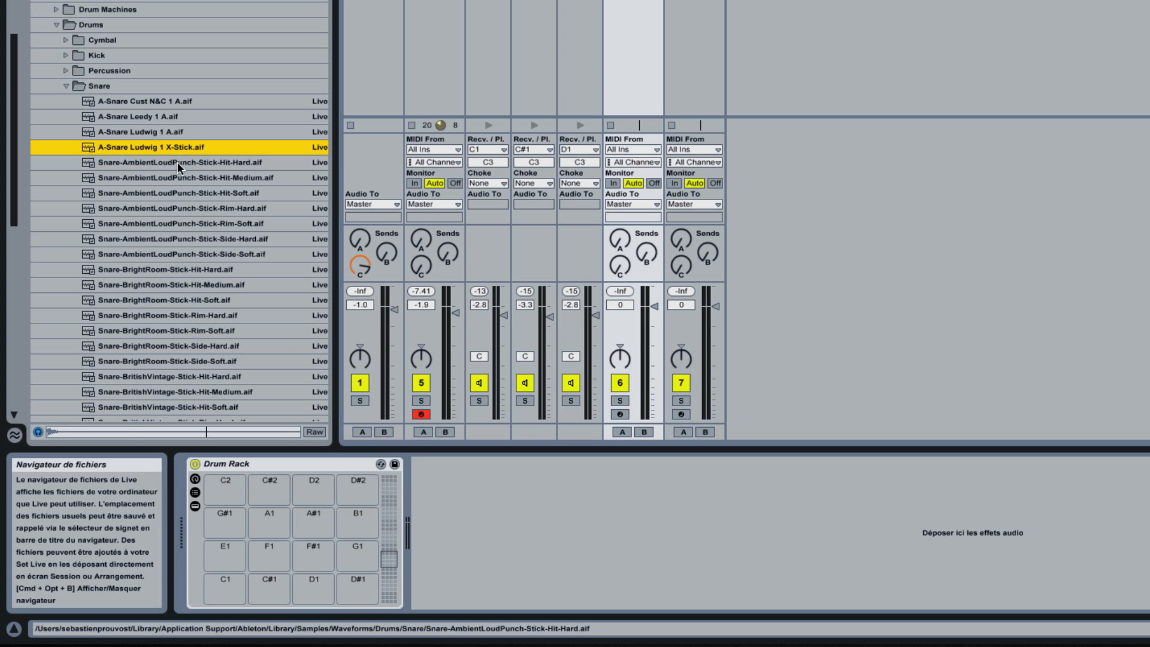
left_click(177, 162)
left_click(178, 151)
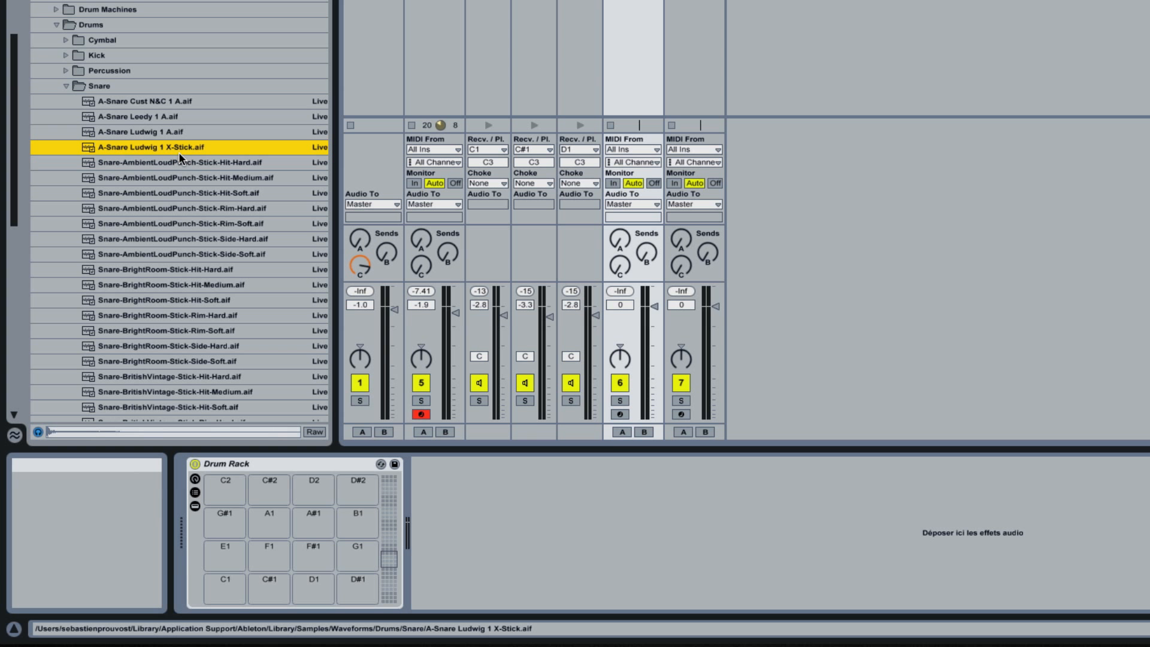
left_click(177, 164)
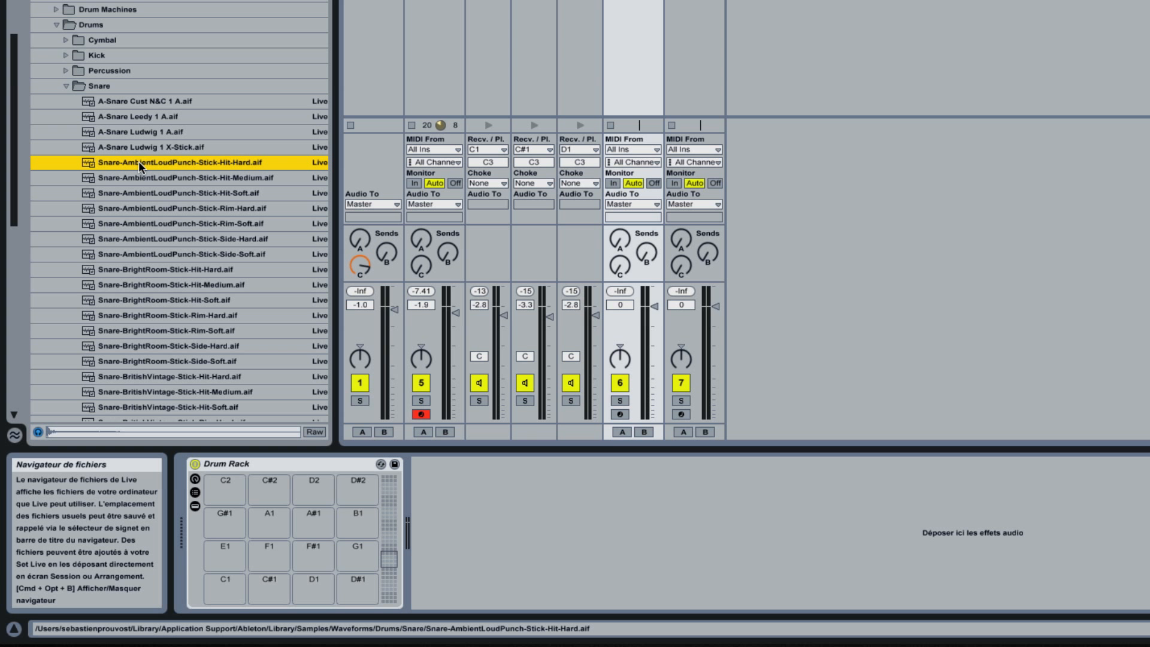
- Load Snare-AmbientLoudPunch-Stick-Hit-Hard on C1 and A-Snare Cust N&C 1 A on C#1, and set both chains' volume to -0.4 dB
left_click_drag(139, 160, 223, 591)
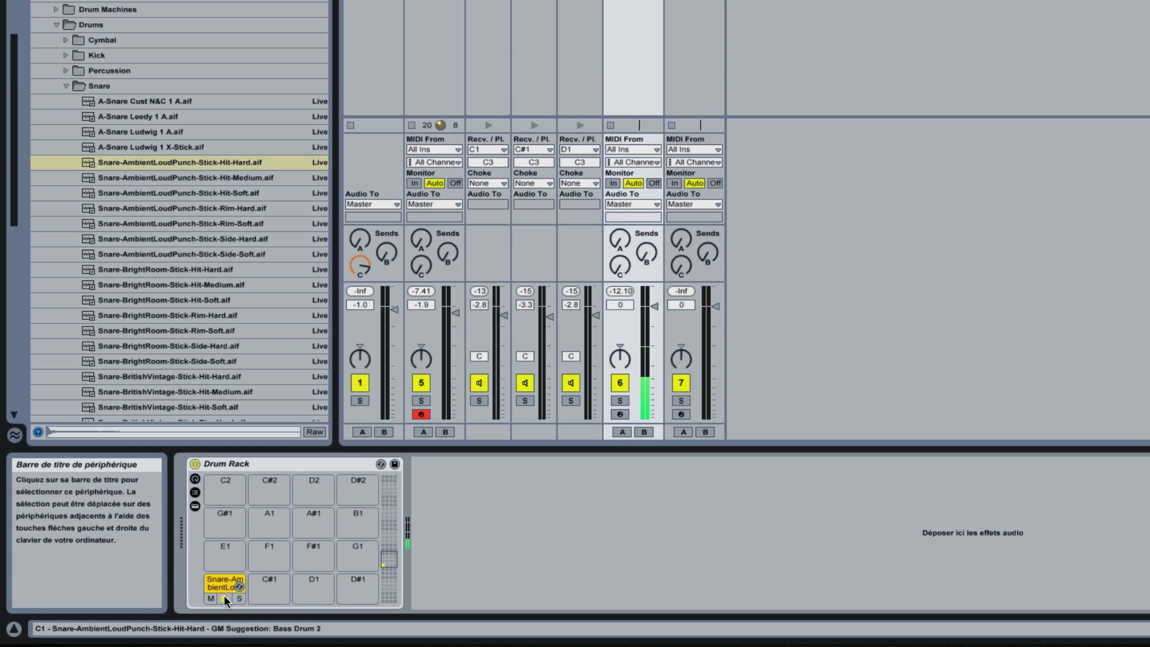
left_click(142, 101)
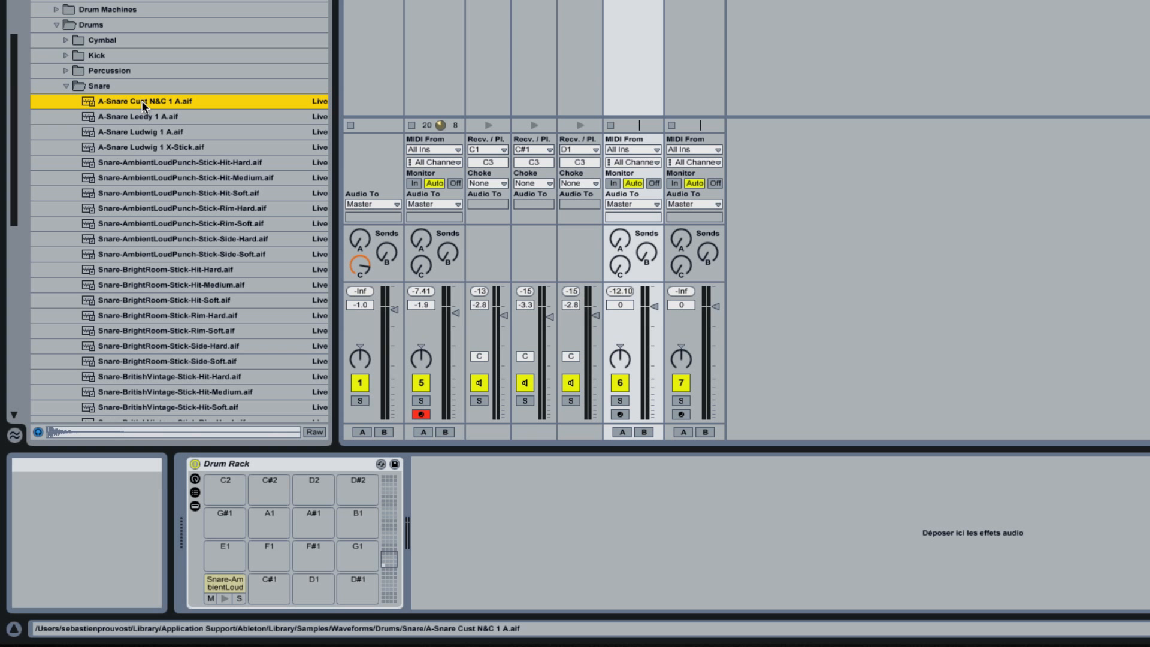
left_click_drag(142, 100, 267, 593)
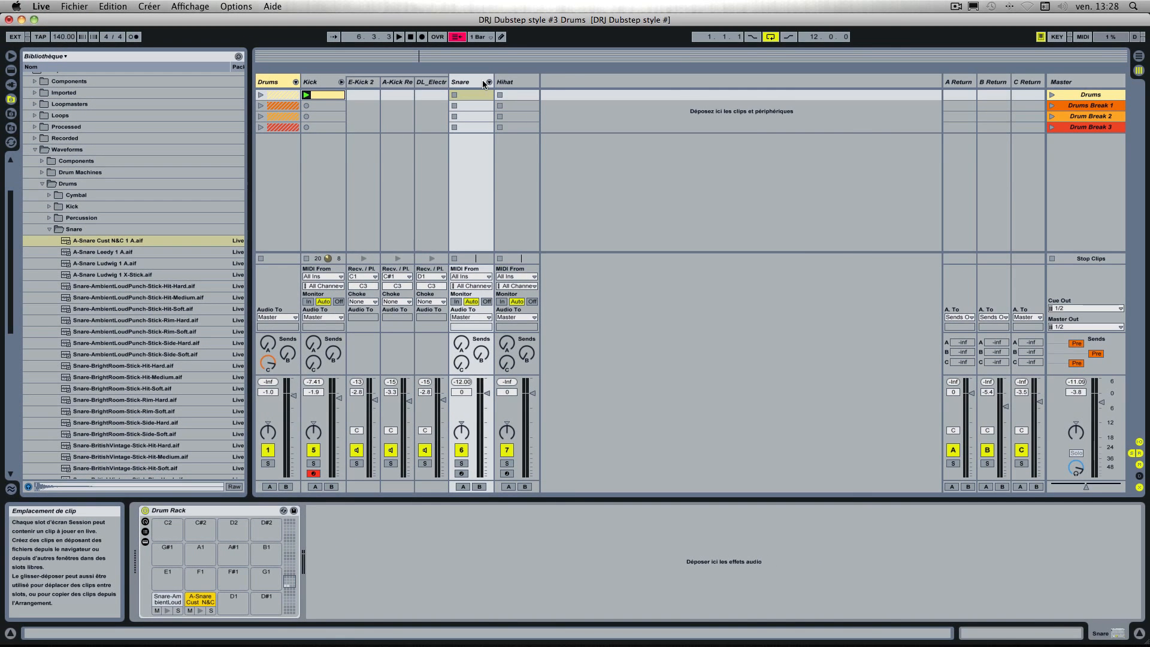
left_click(488, 81)
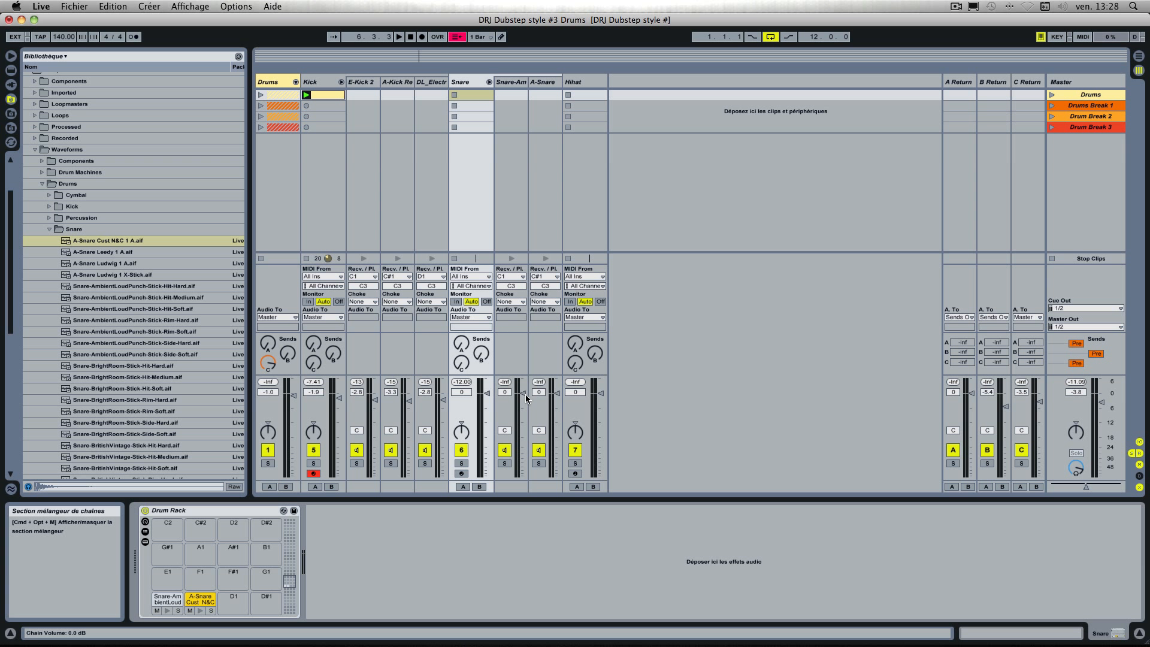
left_click_drag(526, 399, 527, 401)
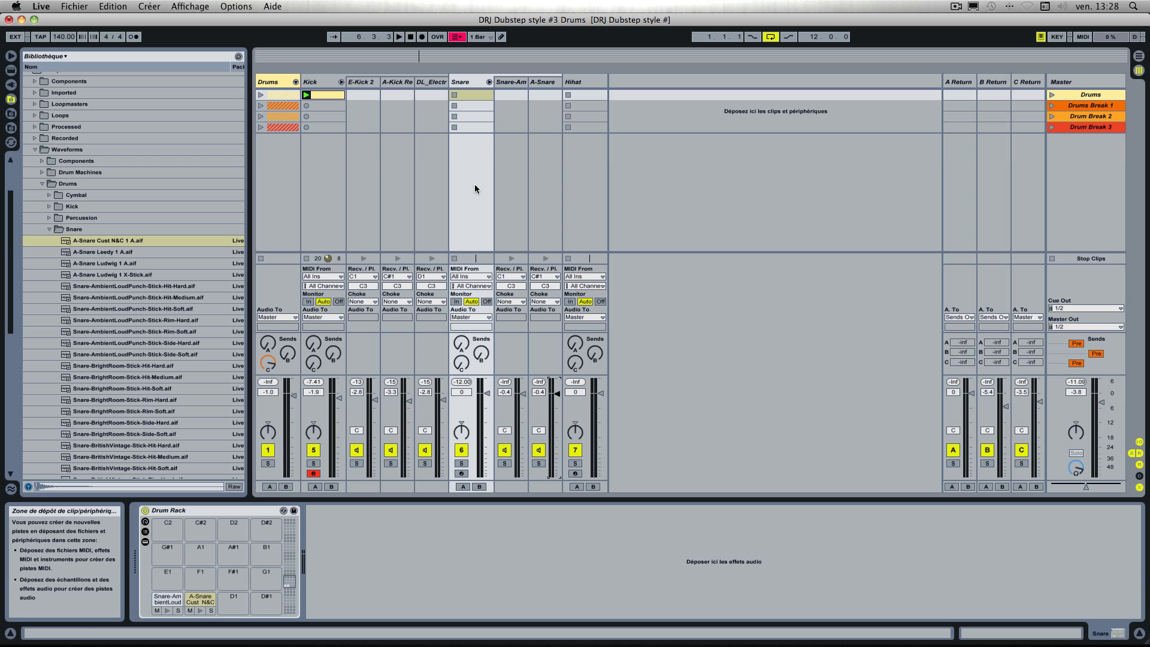
- Create a clip with a 2-bar loop in the Snare track's first slot and play it with the Drums track deactivated
double_click(475, 94)
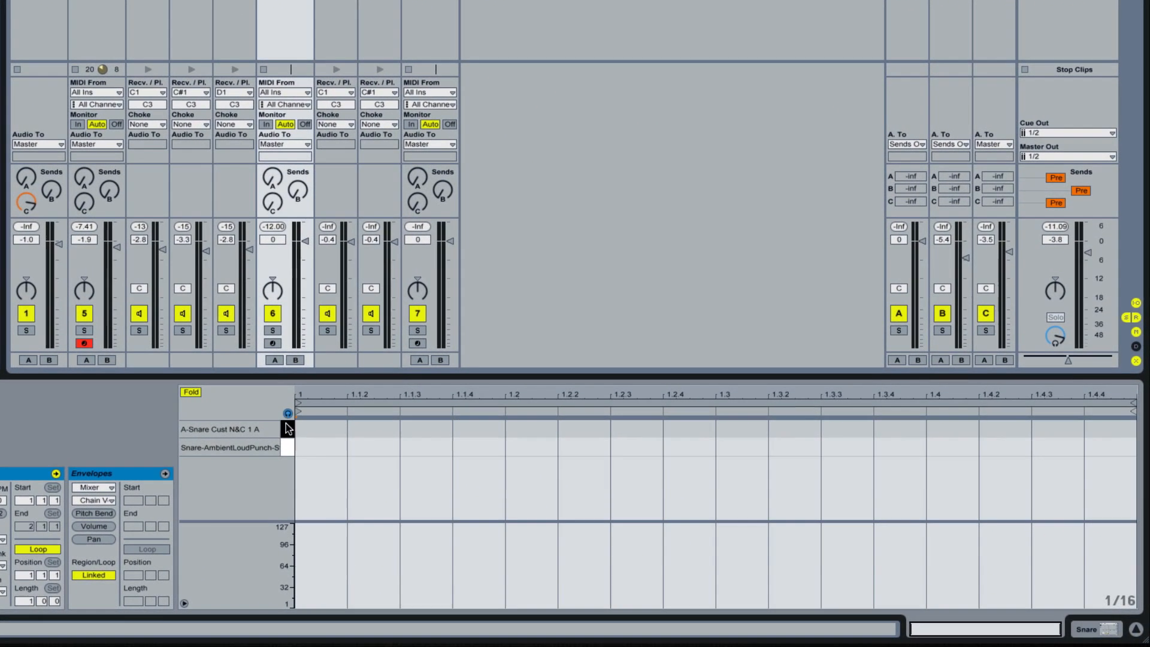
left_click(472, 476)
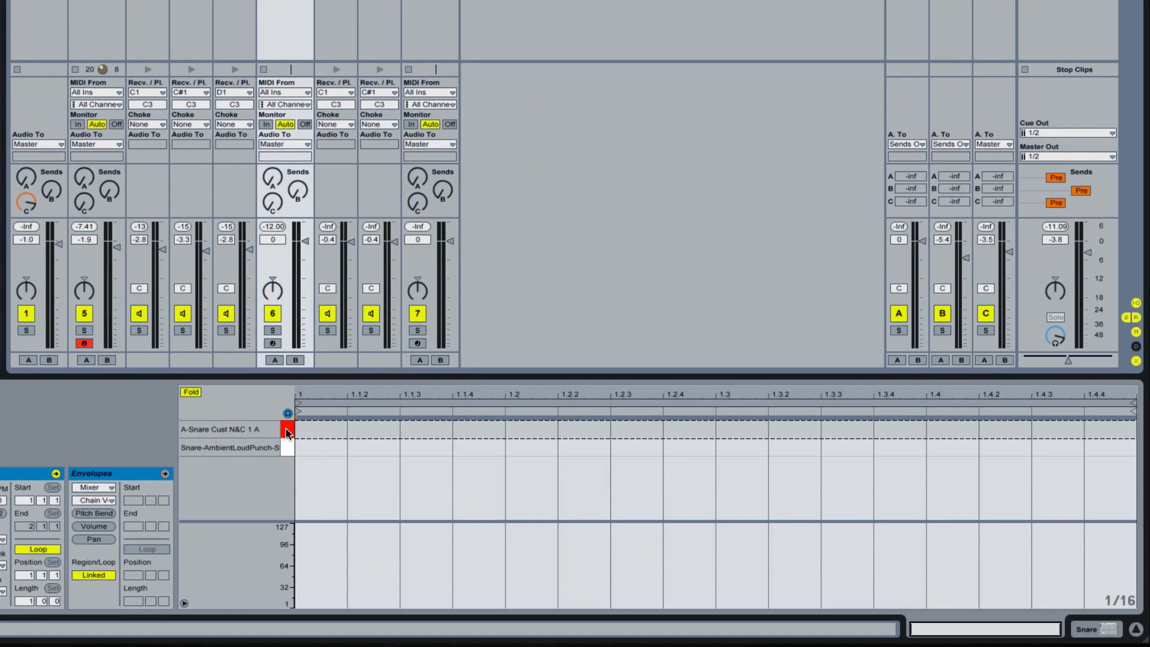
left_click(287, 449)
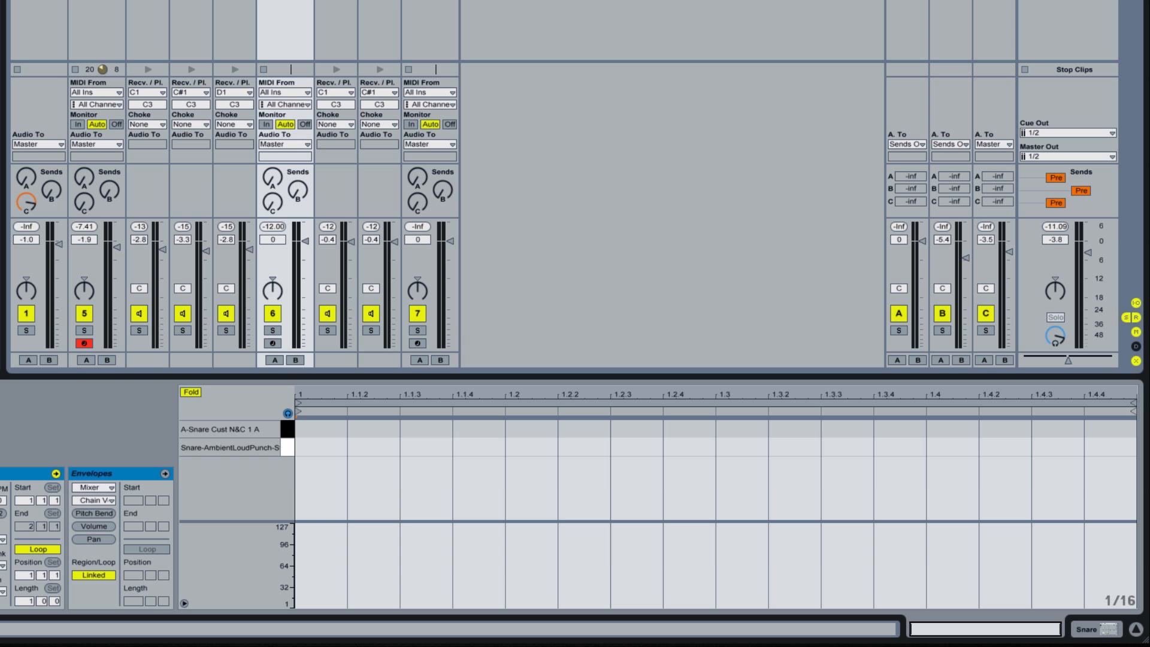
key("space")
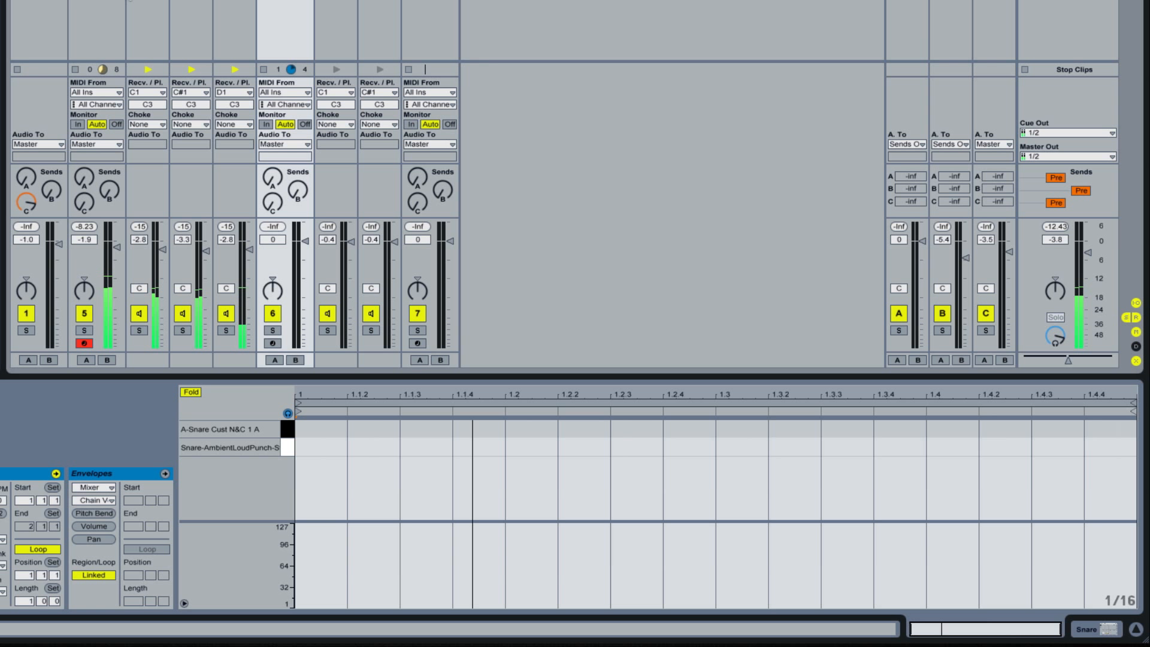
left_click(25, 313)
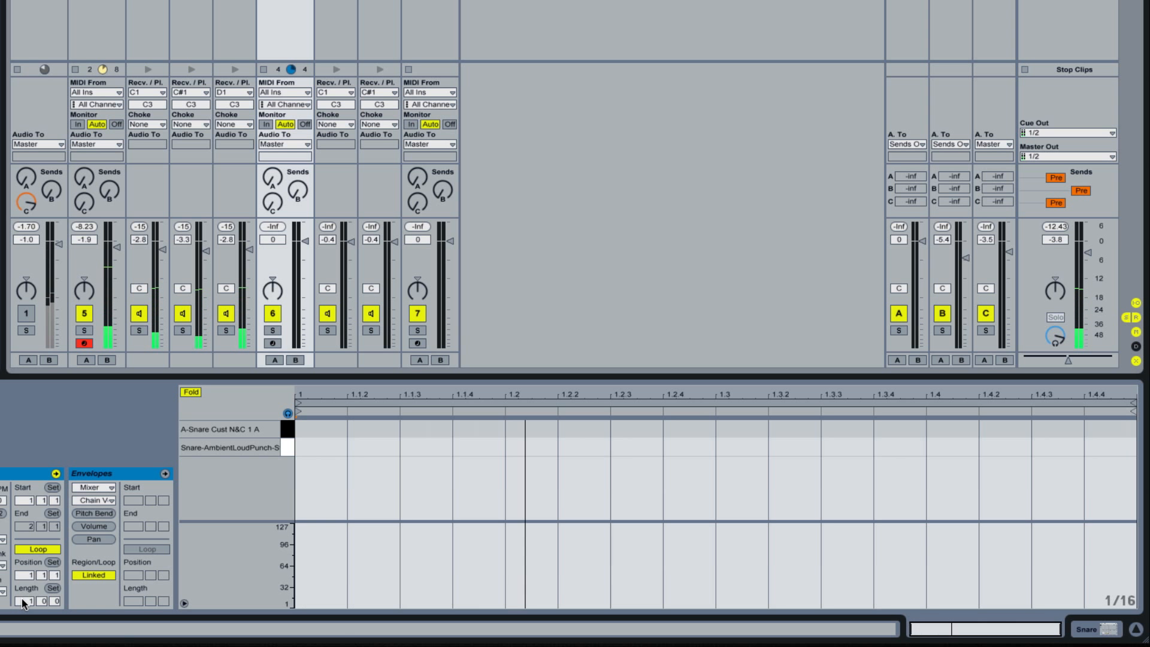
left_click_drag(24, 601, 24, 593)
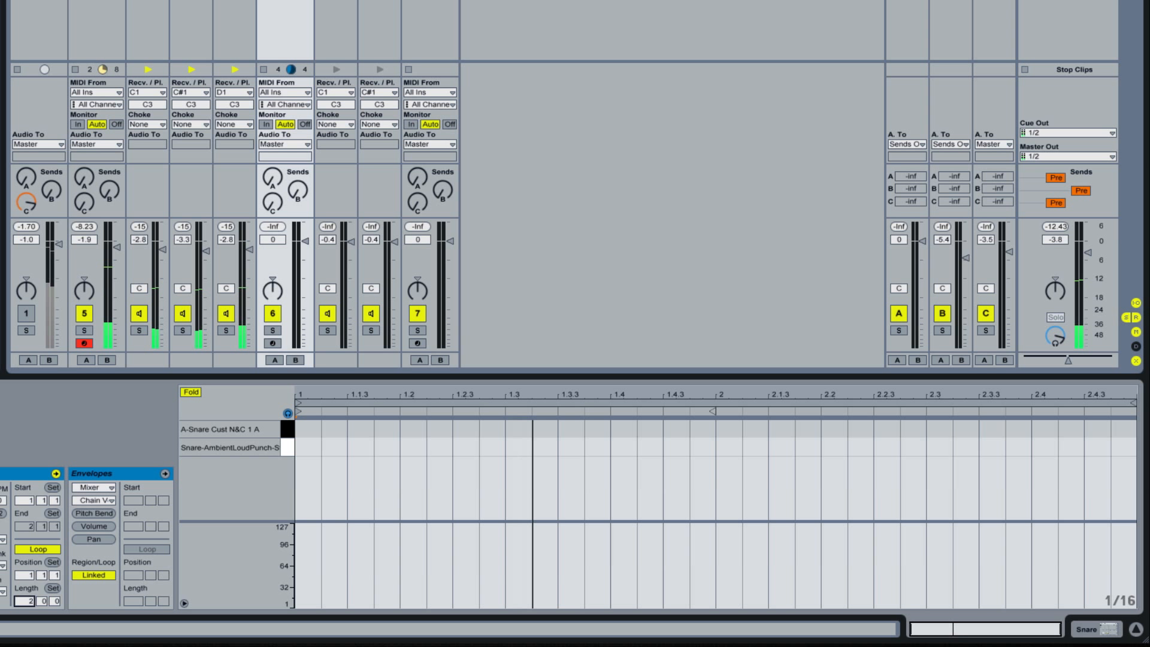
- Add A-Snare Cust and Snare-AmbientLoudPunch notes together at 1.3 and lengthen both to two sixteenths
double_click(515, 431)
double_click(514, 447)
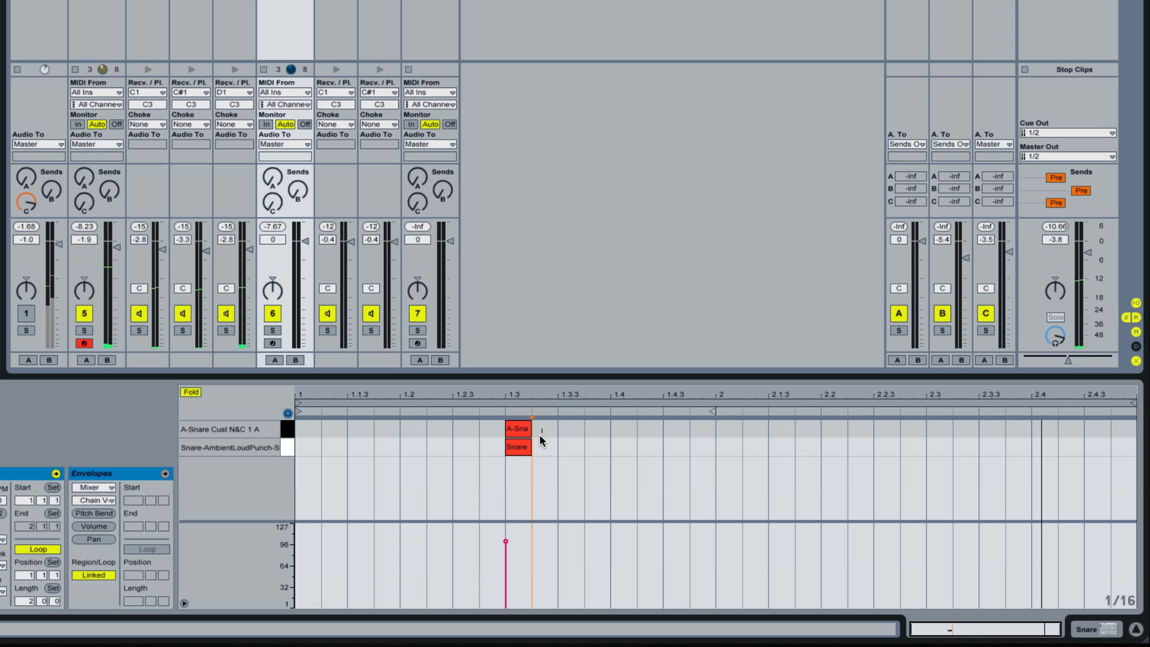
left_click_drag(532, 447, 545, 447)
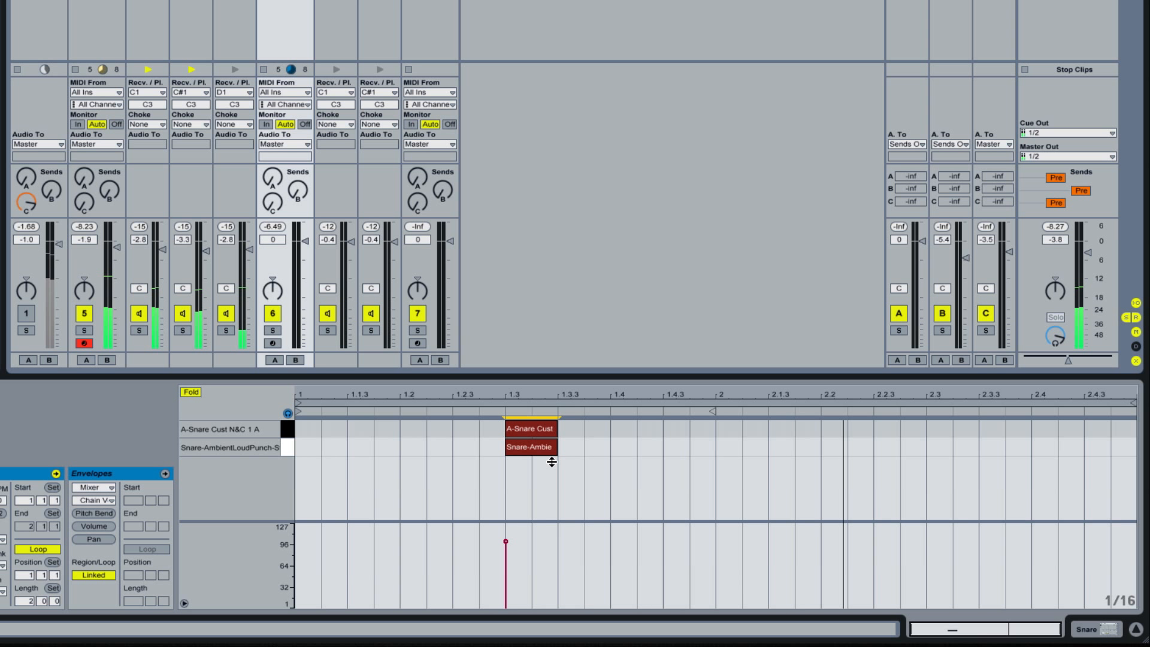
- Duplicate the layered snare hit at 1.3, move the copy to 2.3, and stop playback
key("ctrl+d")
key("Right")
key("Right")
key("Right")
key("Right")
key("Right")
key("Right")
key("Right")
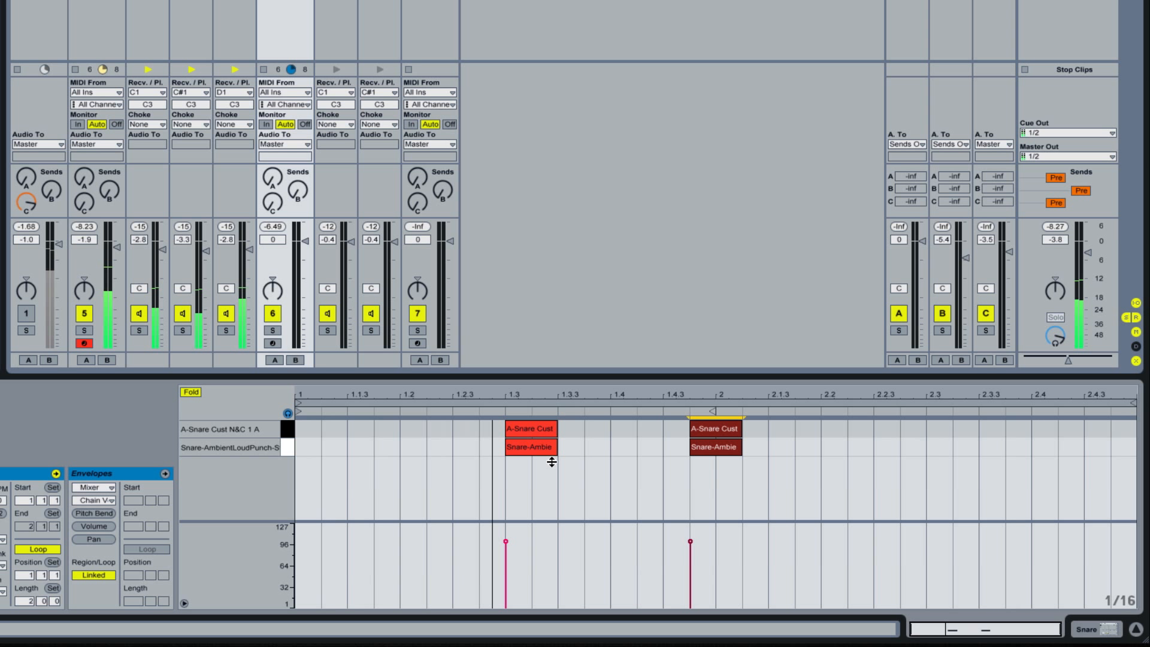
key("Right")
key("Right")
key("Right")
key("Right")
key("Right")
key("Right")
key("Right")
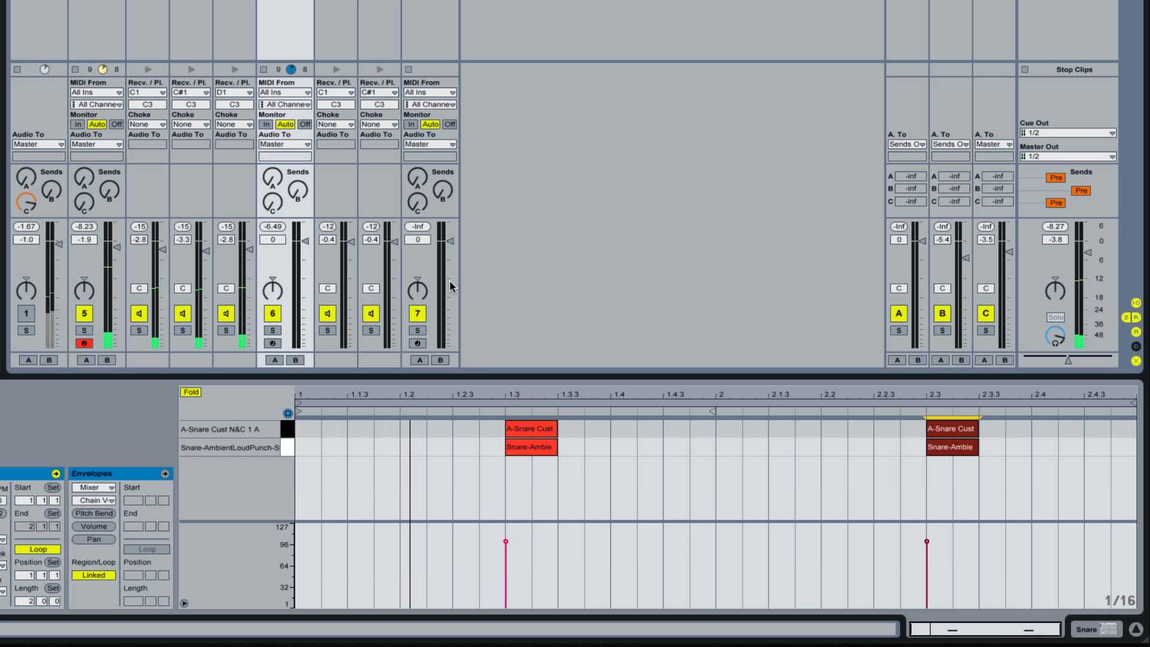
key("space")
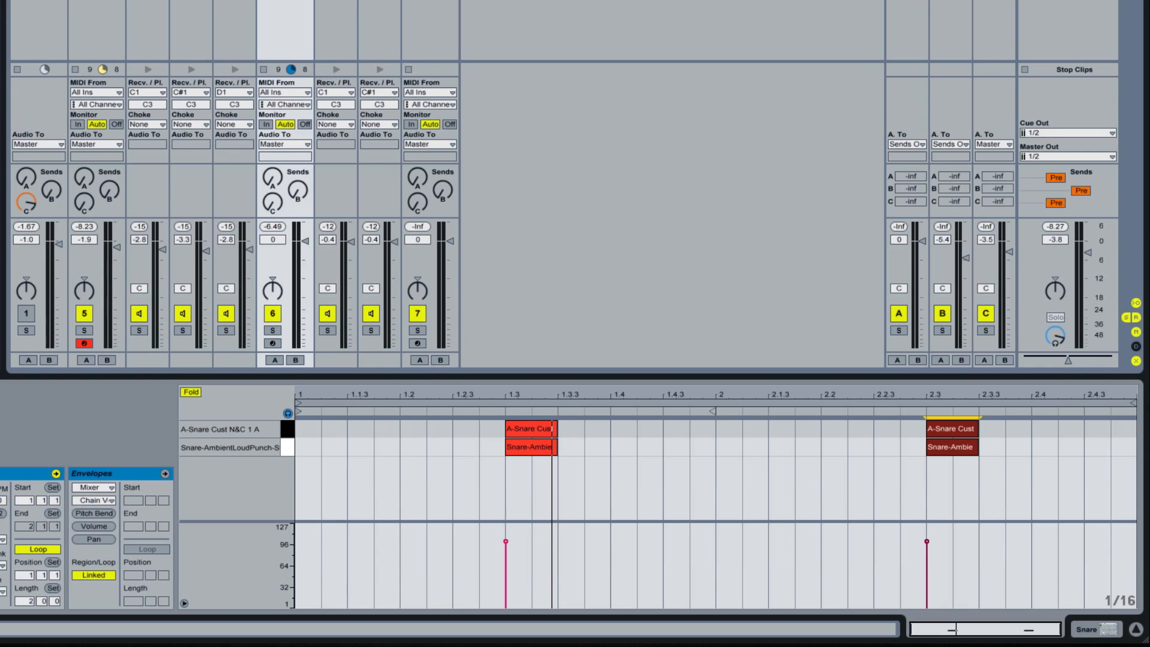
- Show the Hihat track's empty Drum Rack and expand the Cymbal folder in place of Snare in the library
left_click(503, 13)
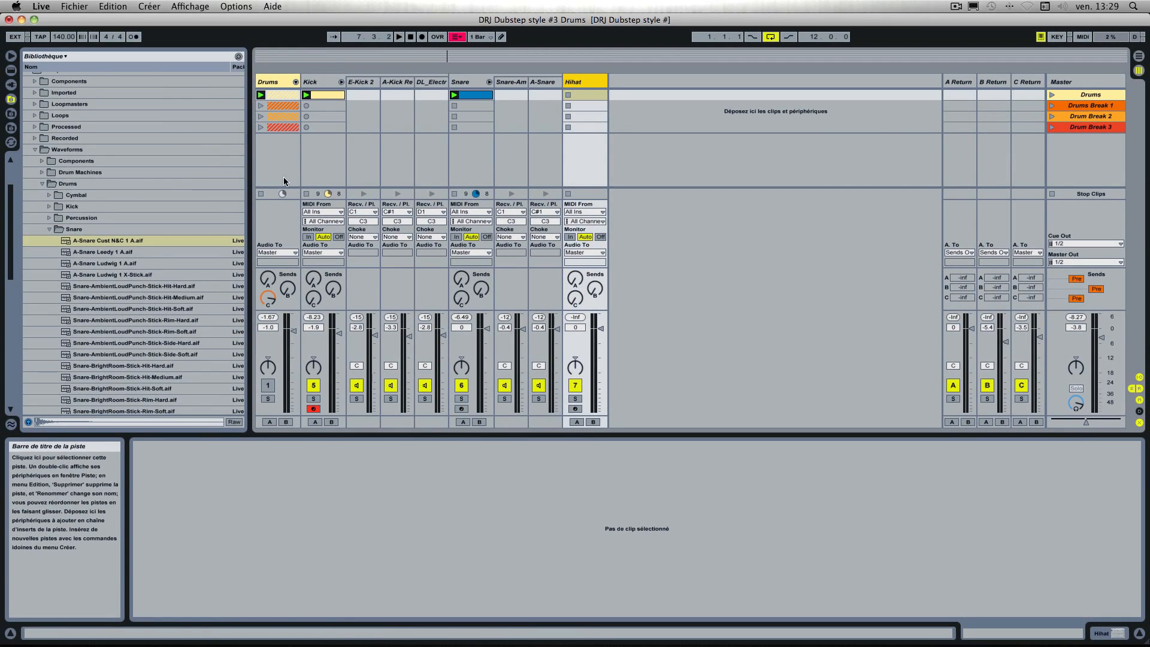
left_click(69, 227)
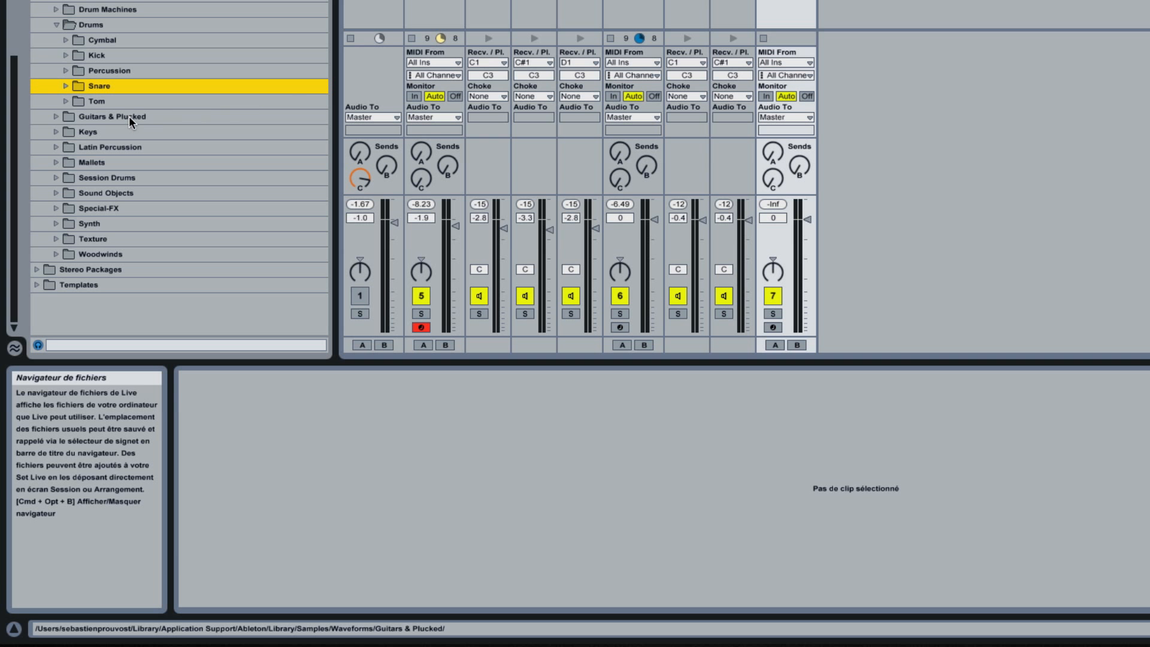
left_click(63, 38)
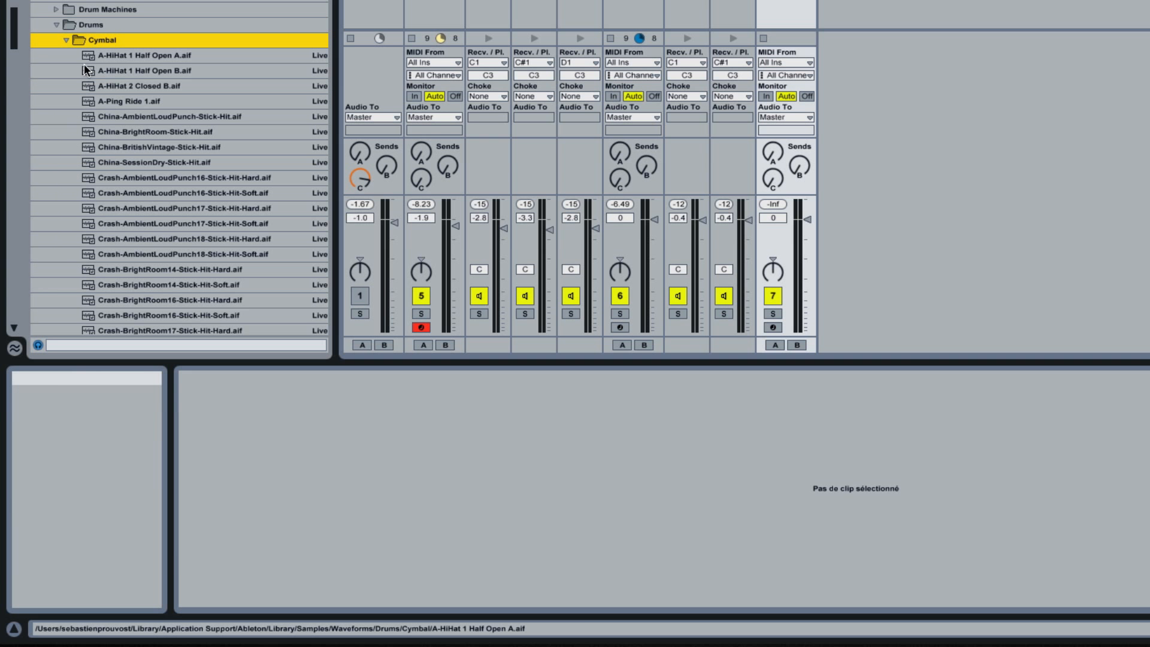
left_click(748, 1)
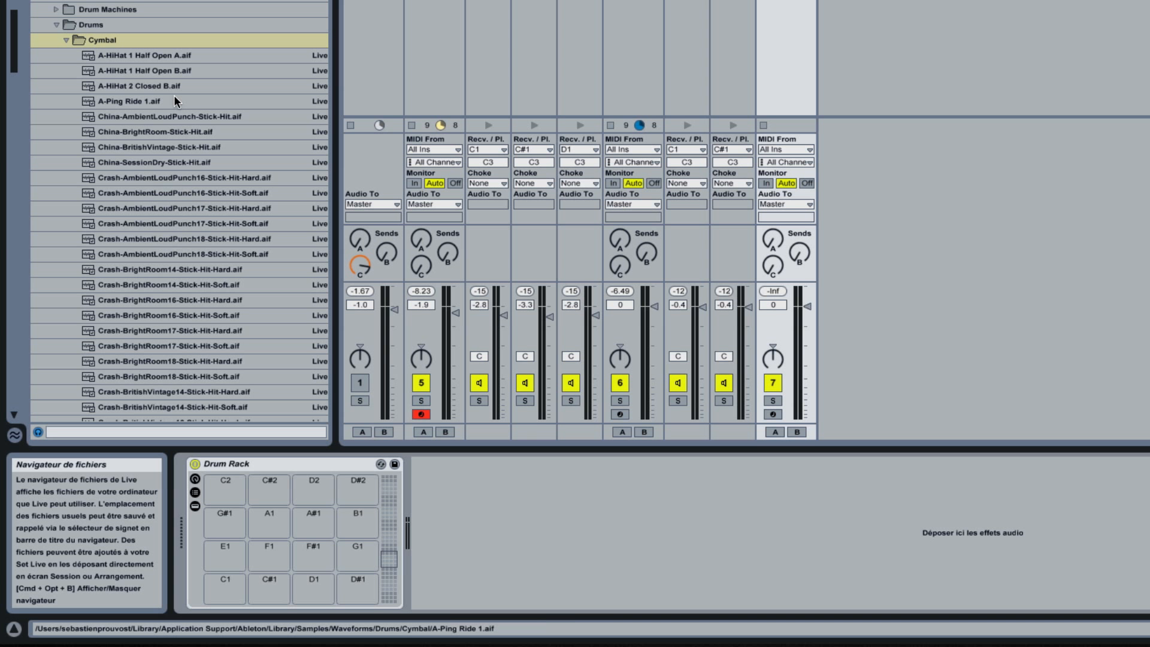
- Audition and compare the A-HiHat 2 Closed B and A-HiHat 1 Half Open B samples
left_click(134, 84)
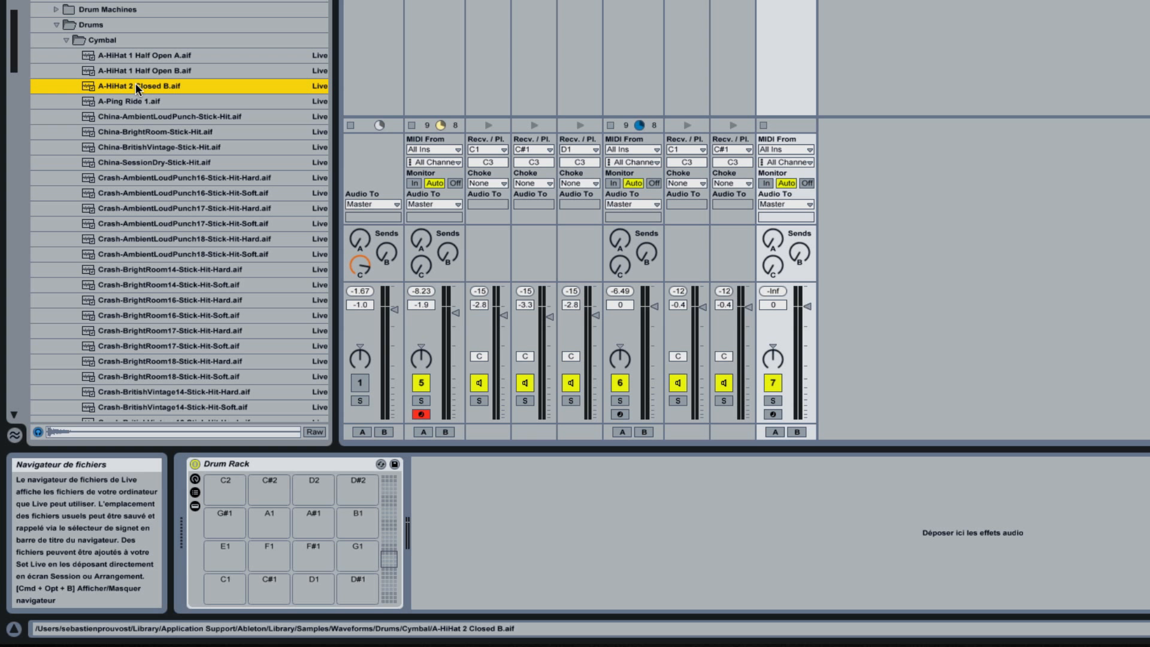
left_click(129, 71)
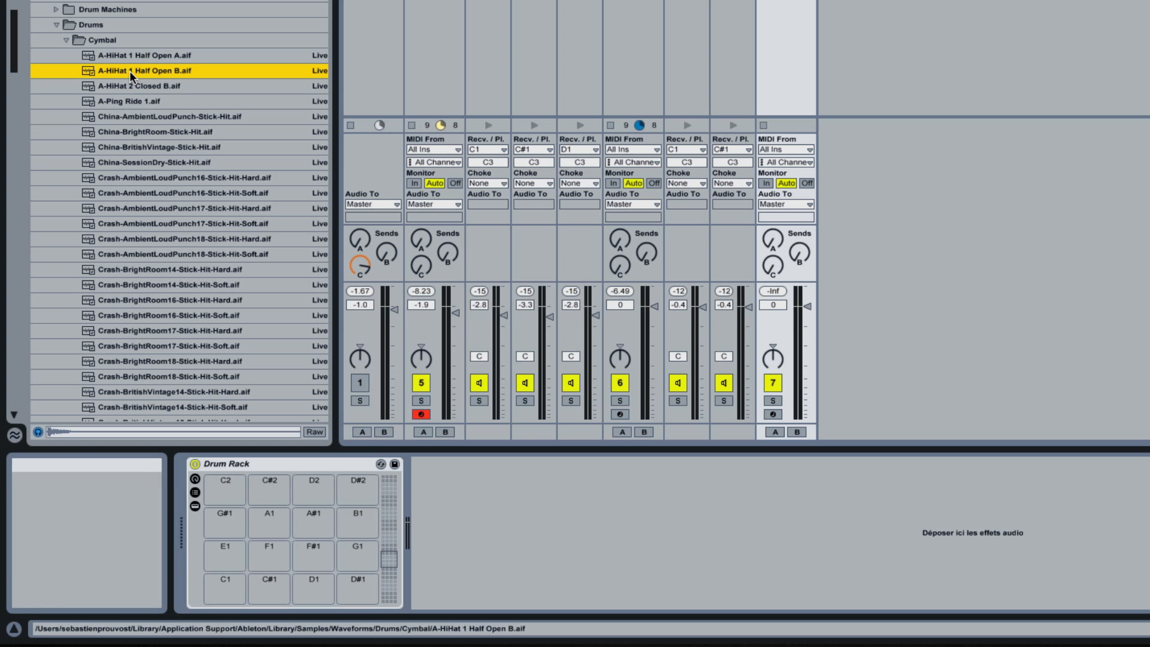
left_click(129, 85)
left_click(131, 71)
left_click(131, 82)
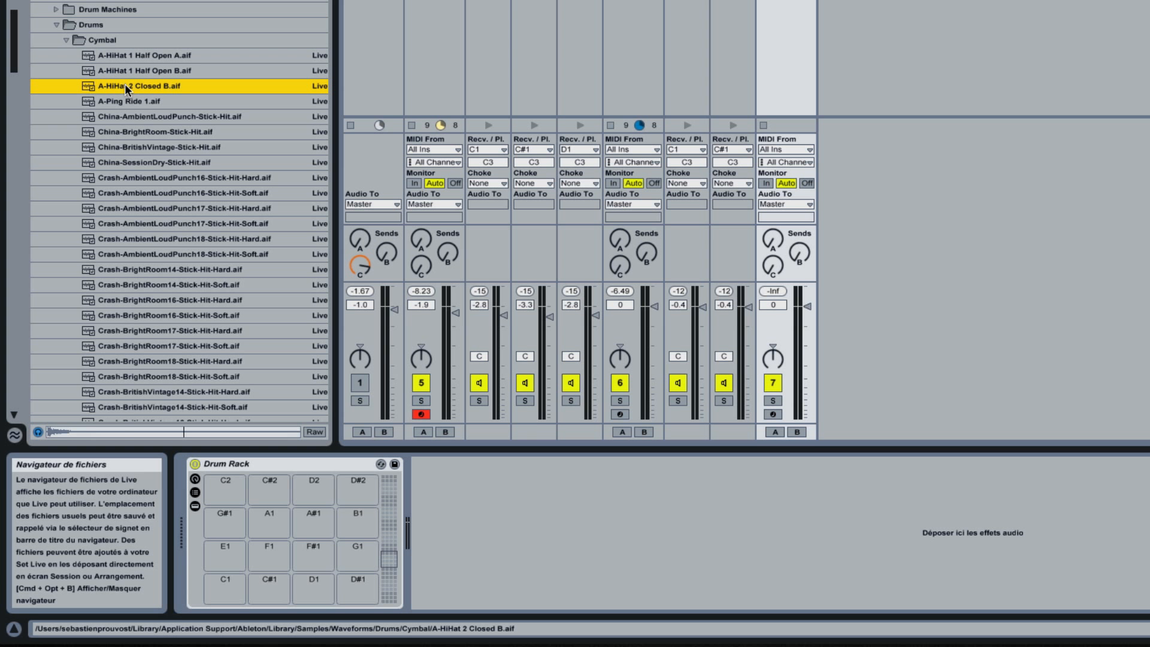
- Load A-HiHat 2 Closed B on pad C1 and A-HiHat 1 Half Open B on pad C#1 of the Hihat Drum Rack
left_click_drag(125, 85, 224, 598)
left_click(159, 70)
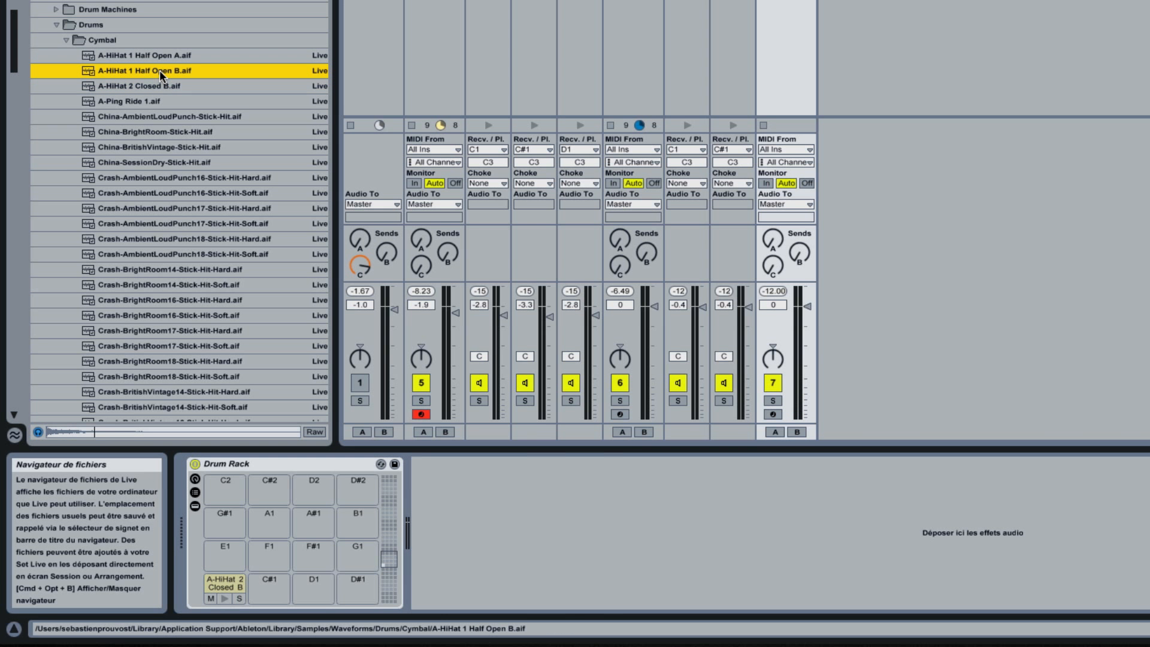
left_click_drag(159, 70, 298, 521)
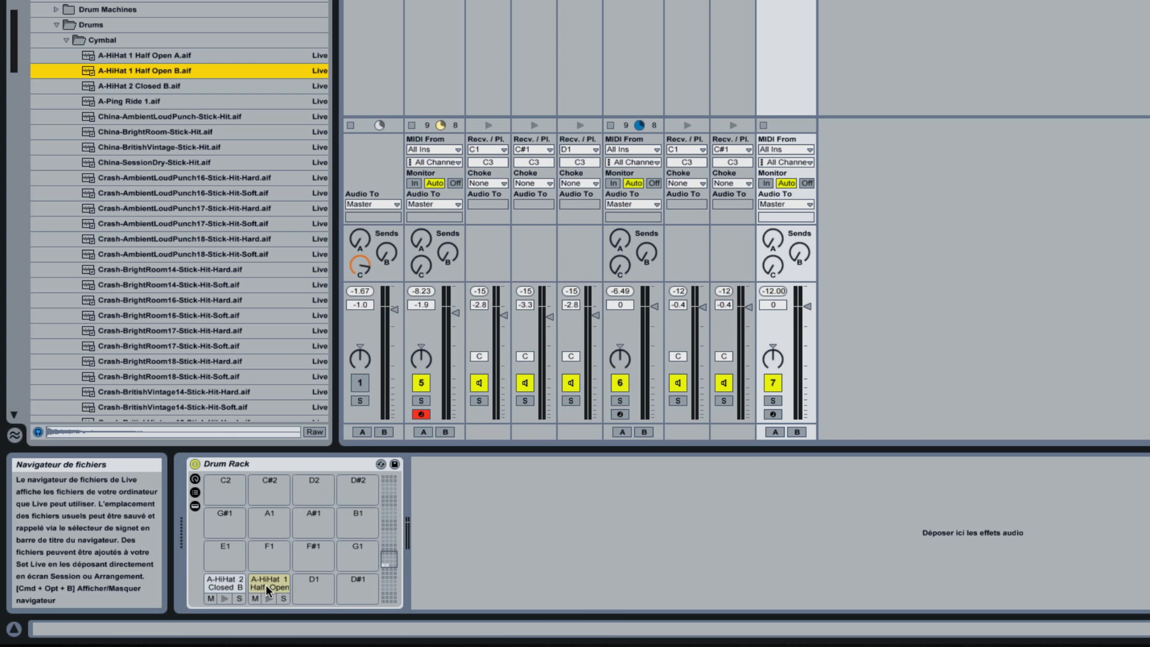
left_click(267, 593)
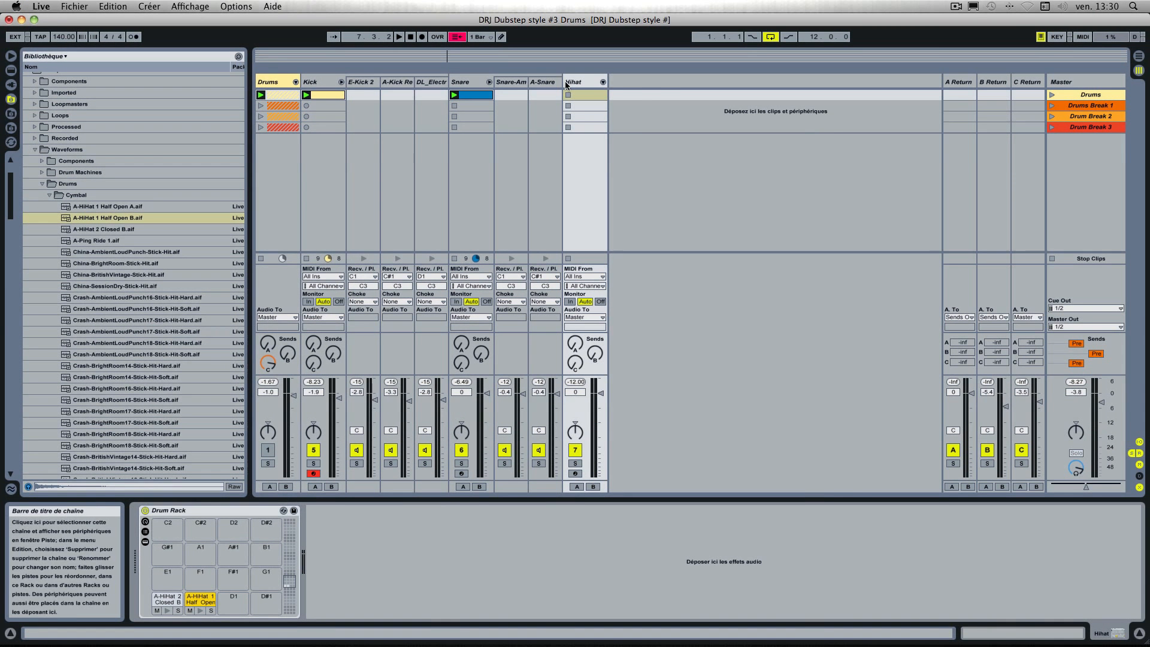
- Set both hi-hat chains' volume to -2.0 dB in the mixer and create a clip in the Hihat track's first slot
left_click(603, 82)
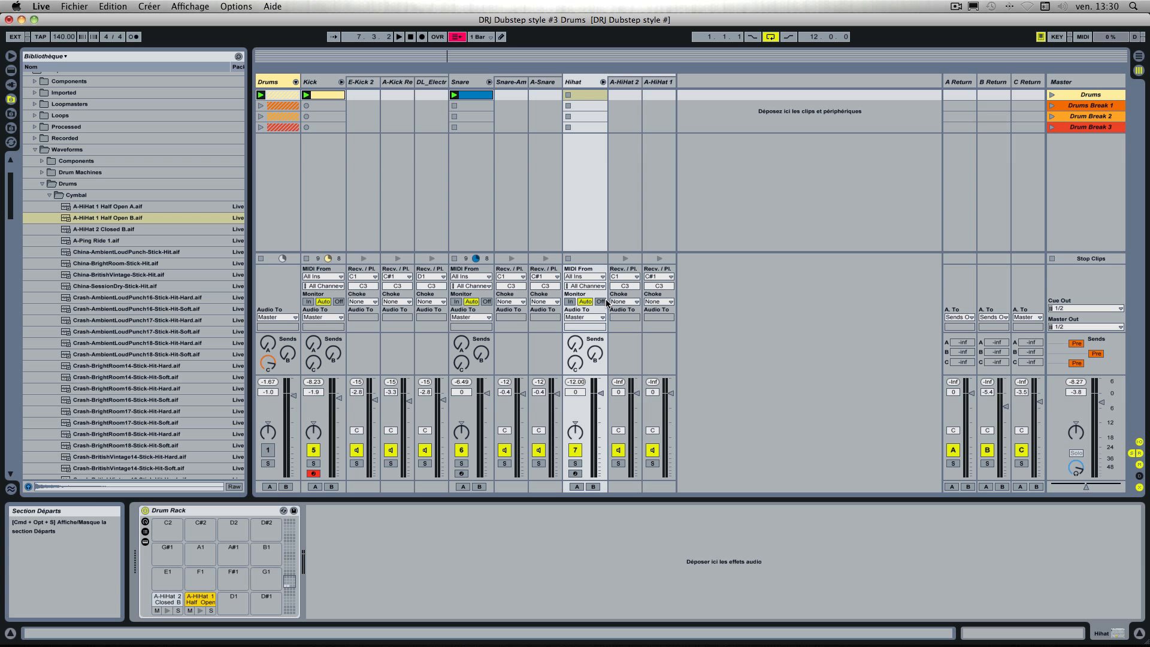
left_click_drag(637, 393, 636, 395)
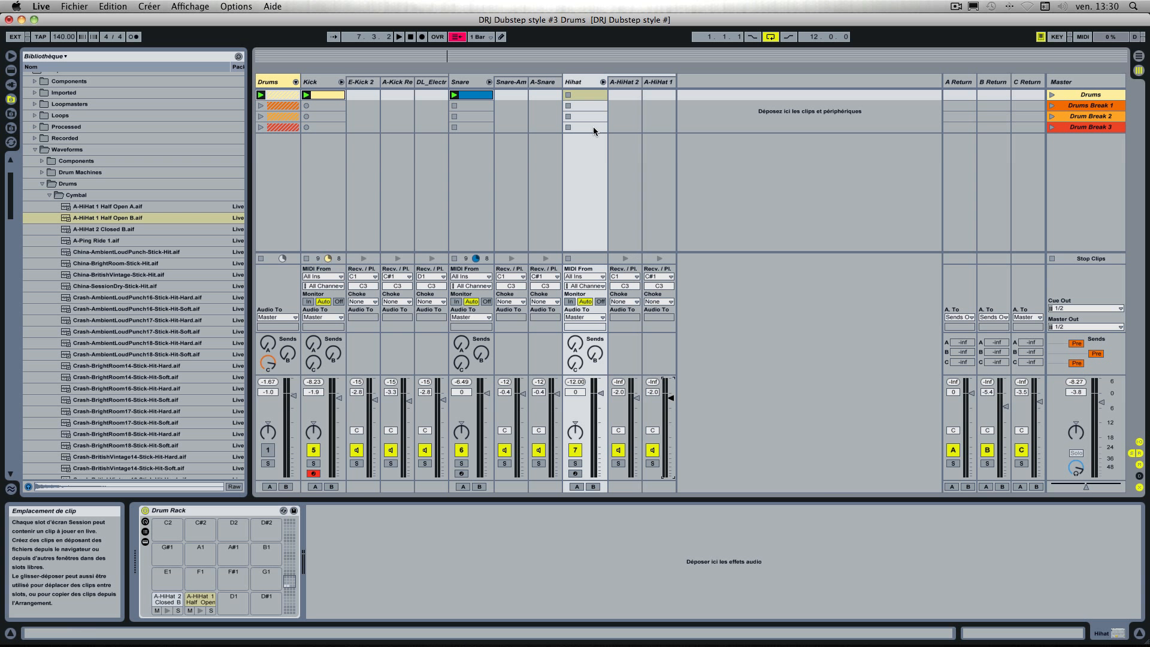
double_click(588, 95)
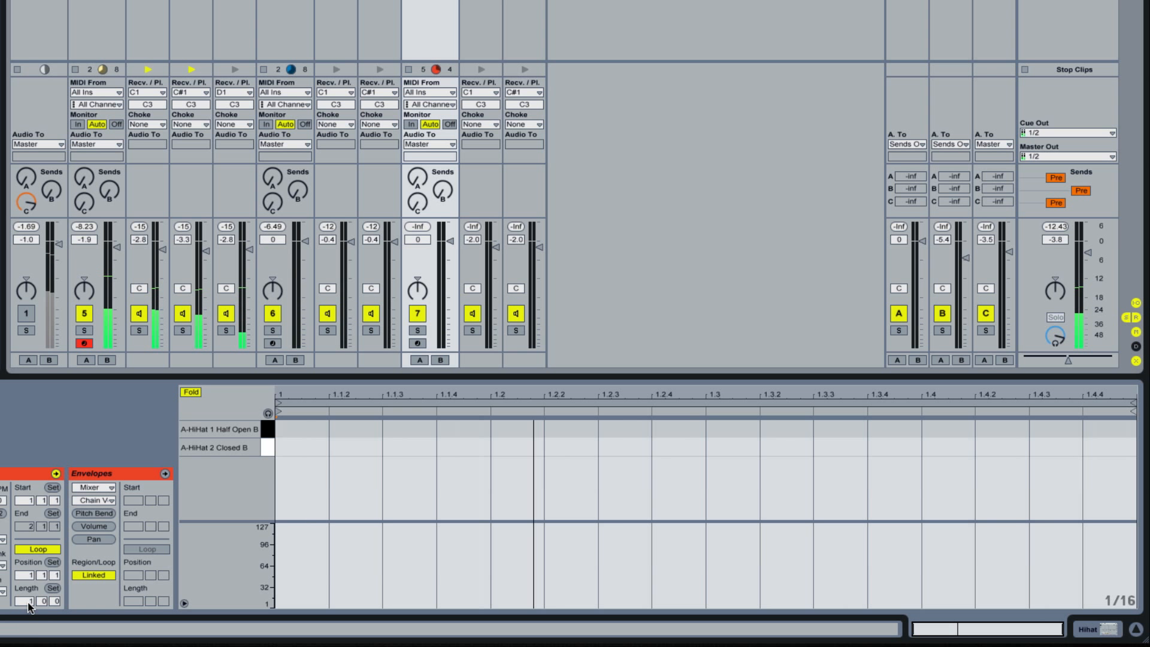
- Set the Hihat clip's loop length to 2 bars and add a one-beat Half Open and Closed hi-hat pair at beat 1
left_click_drag(25, 601, 25, 593)
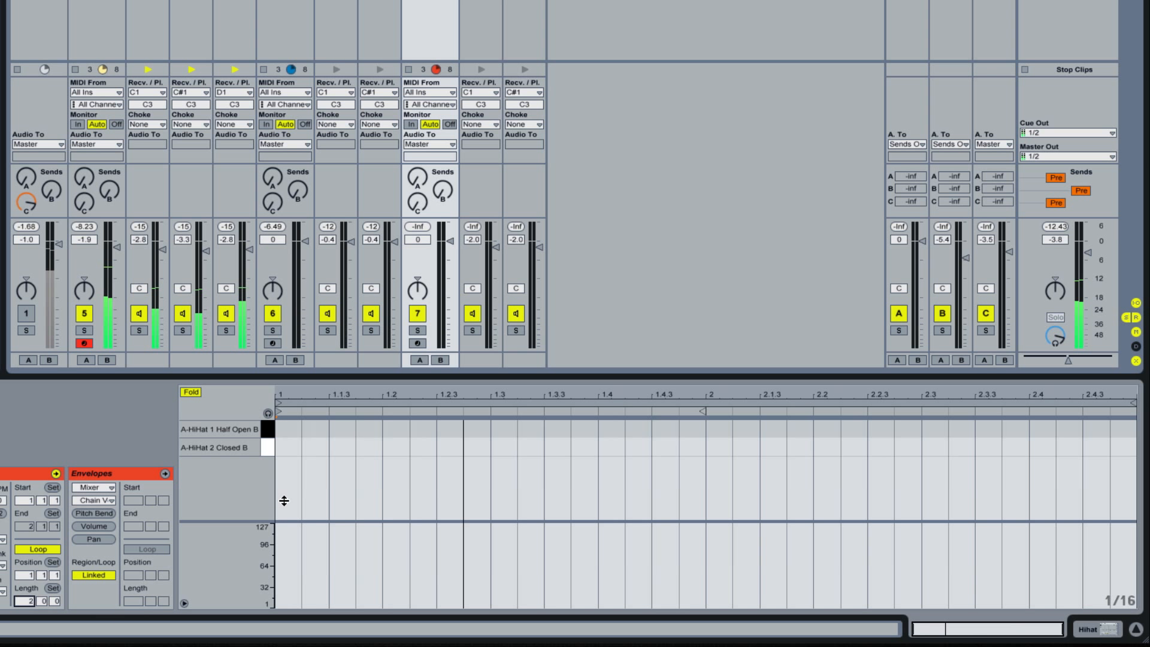
double_click(285, 426)
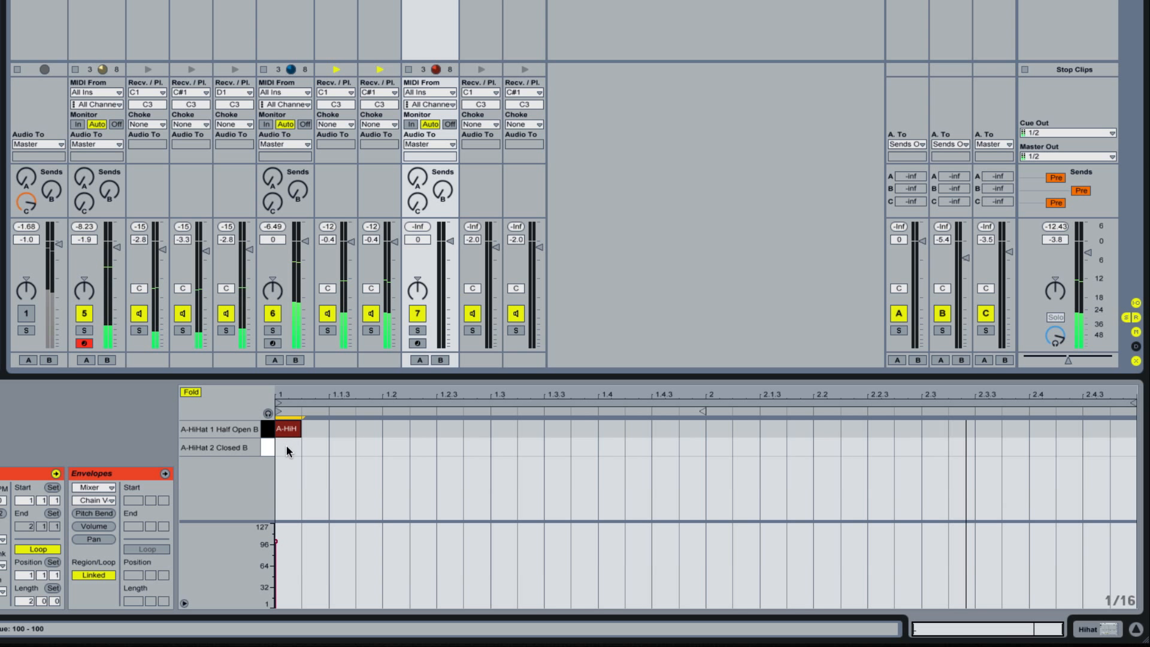
double_click(285, 444)
left_click_drag(309, 423, 378, 433)
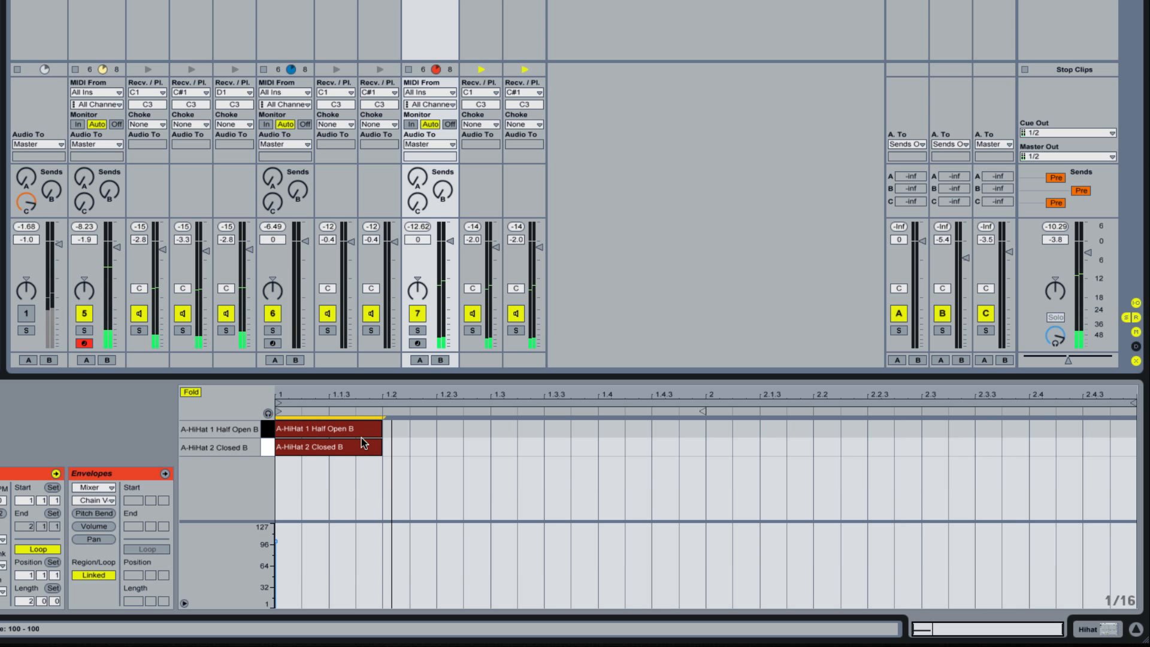
- Duplicate the hi-hat pair to beat 1.2, shorten the copies to three sixteenths and set their velocity to 54
key("ctrl+d")
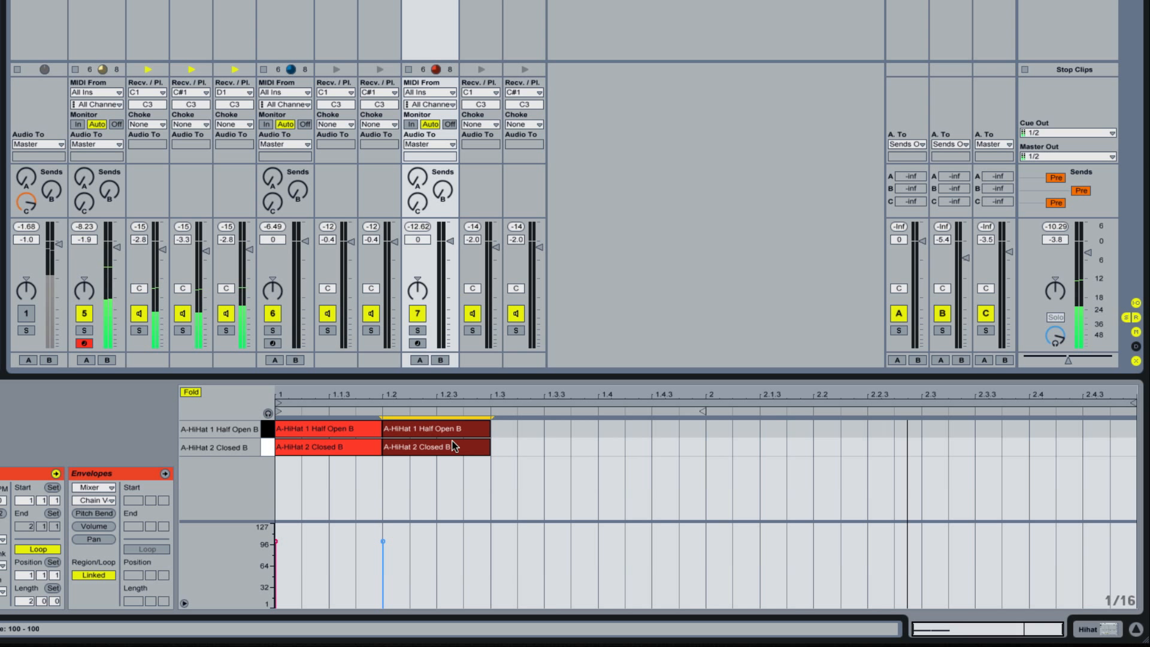
left_click_drag(484, 429, 463, 429)
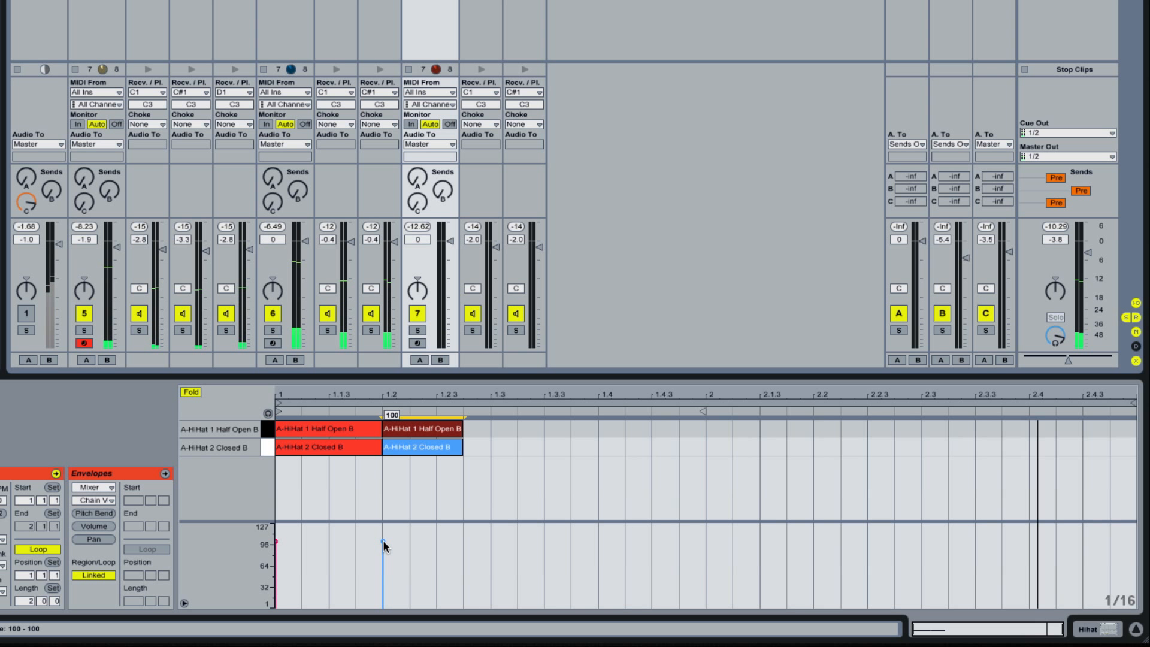
left_click_drag(383, 542, 383, 559)
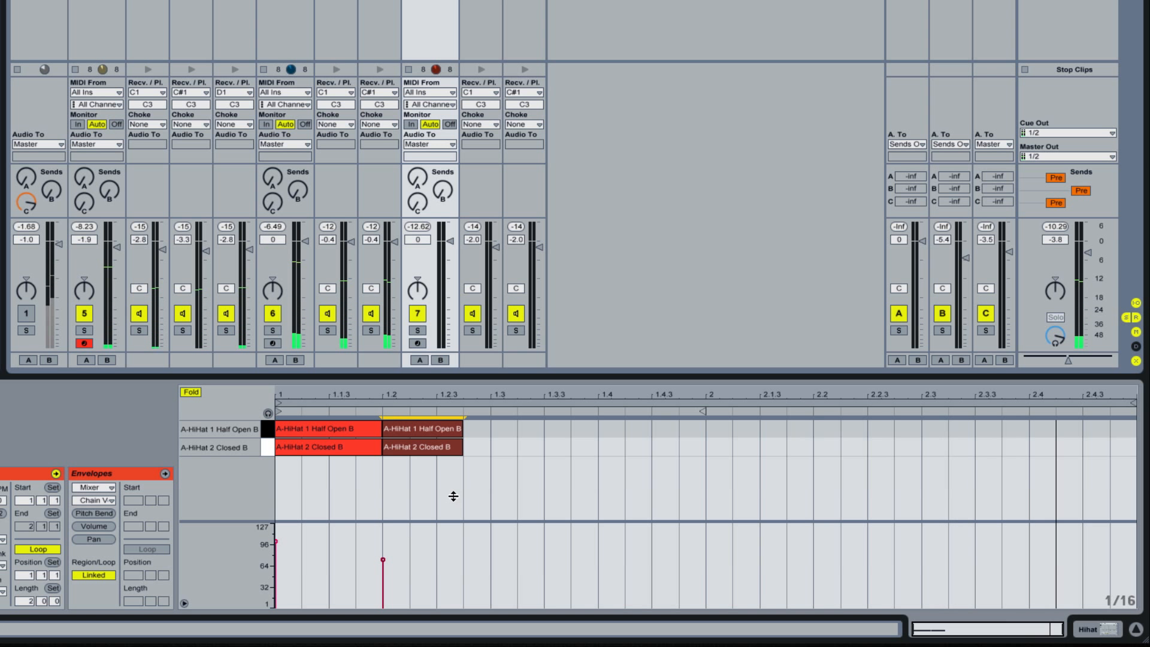
left_click(486, 442)
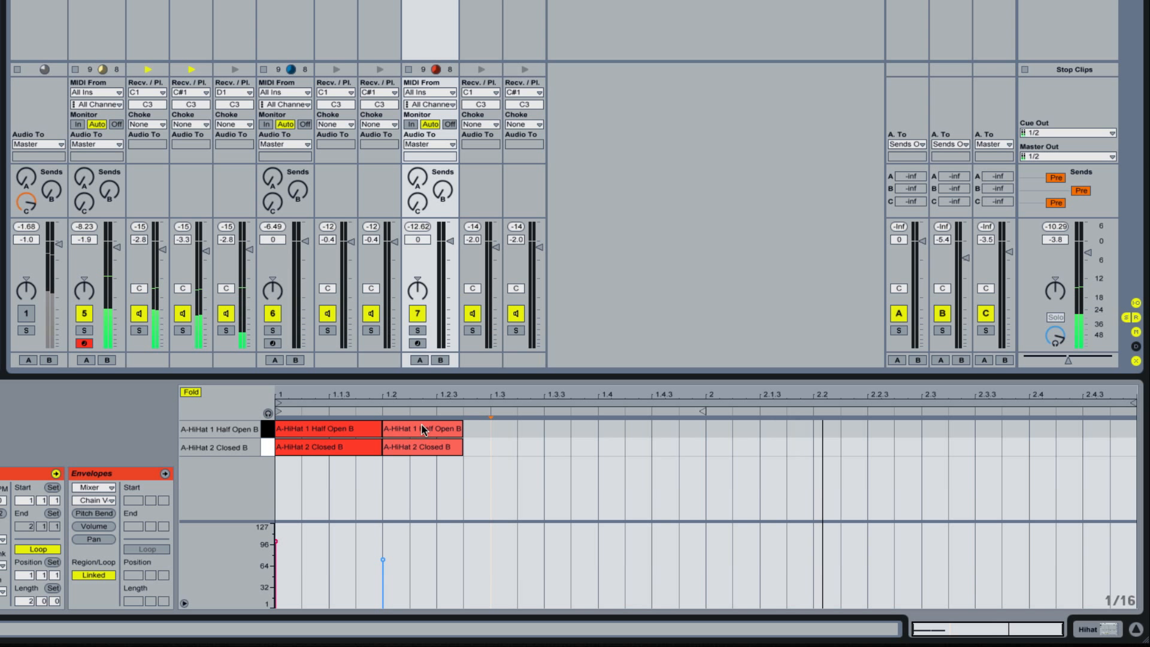
left_click_drag(476, 428, 459, 447)
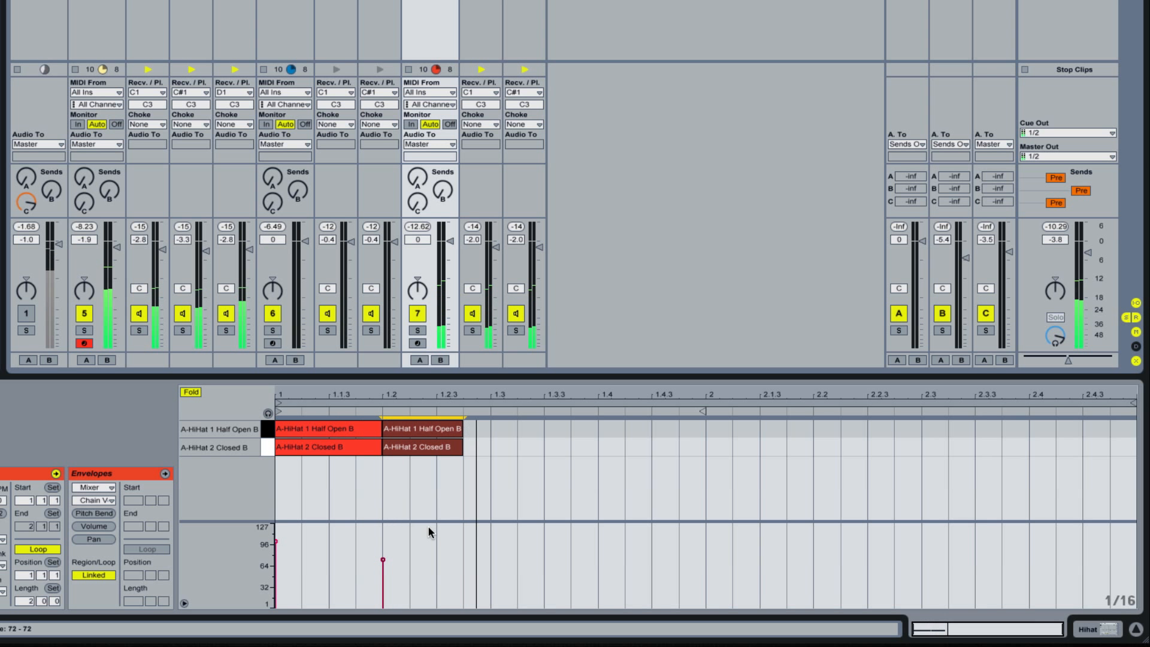
left_click_drag(386, 557, 384, 572)
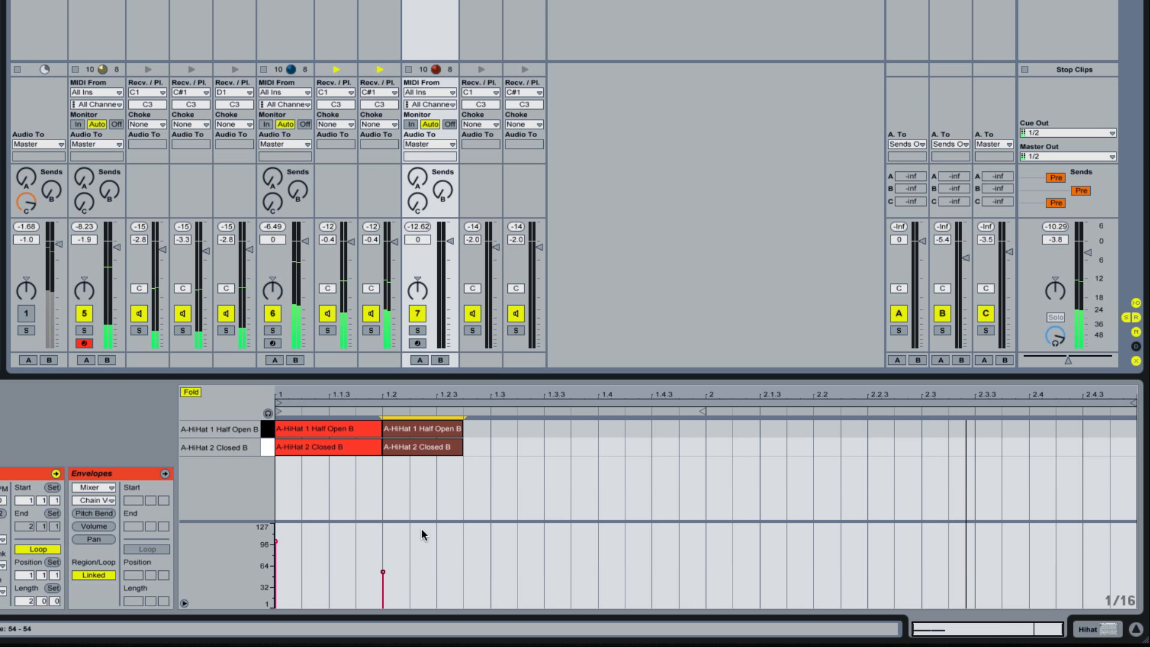
left_click(483, 434)
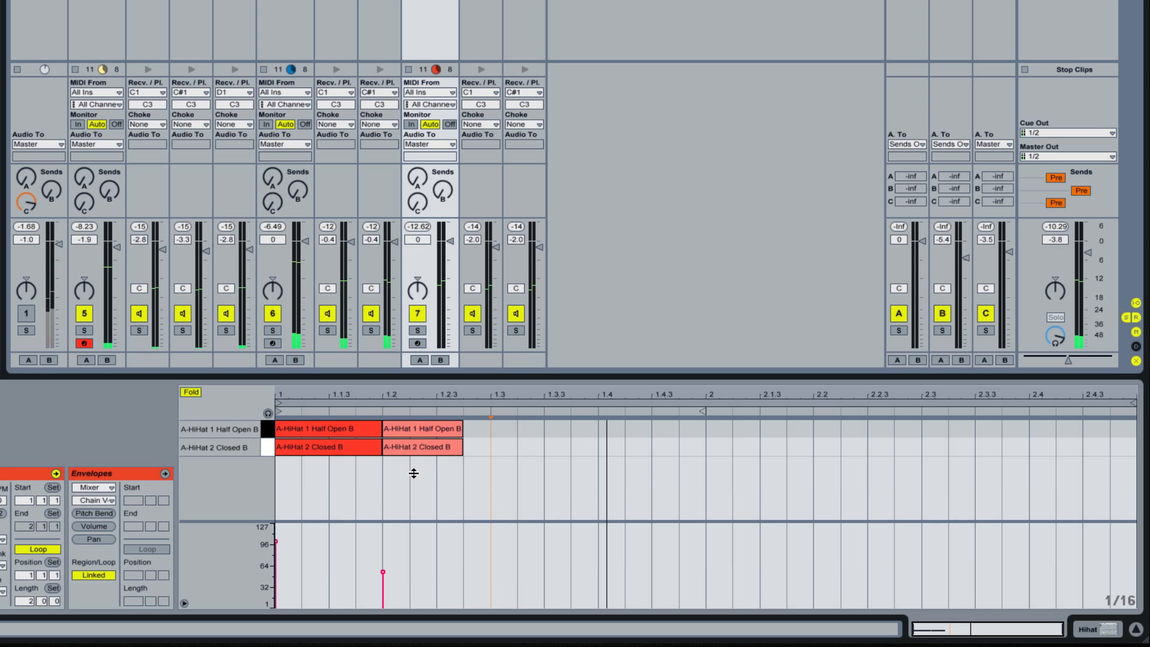
- Duplicate the hi-hat hits of beats 1 and 1.2 to beats 1.3 and 1.4, and set the velocity at 1.4 to 77
left_click_drag(480, 426, 339, 445)
key("ctrl+d")
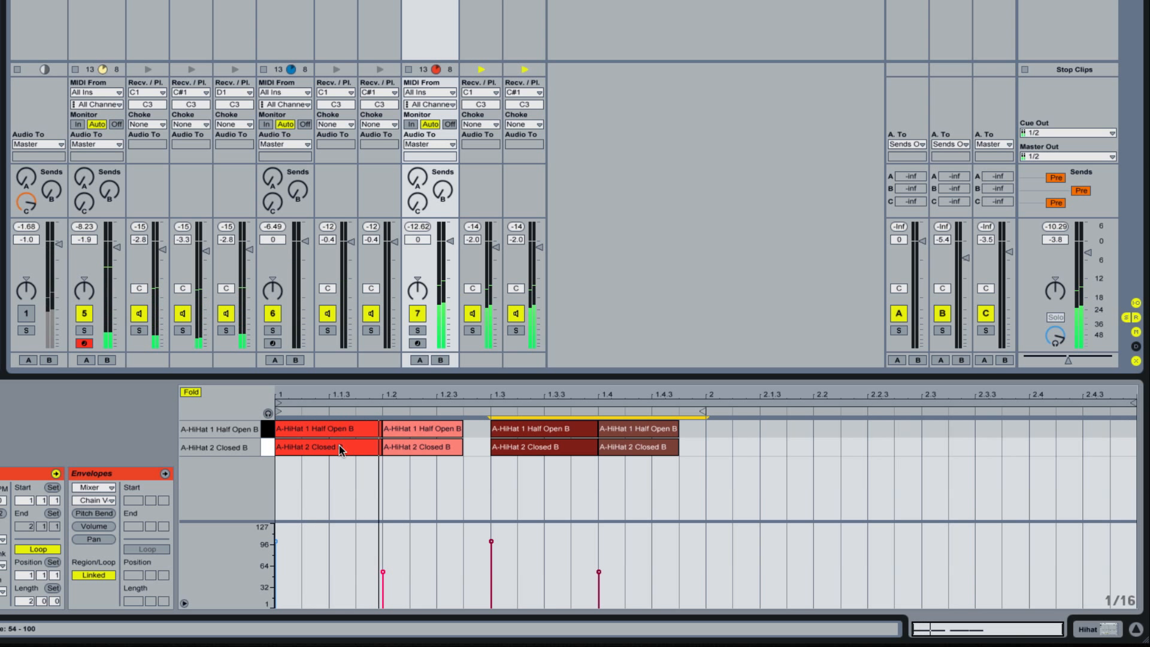
left_click(692, 441)
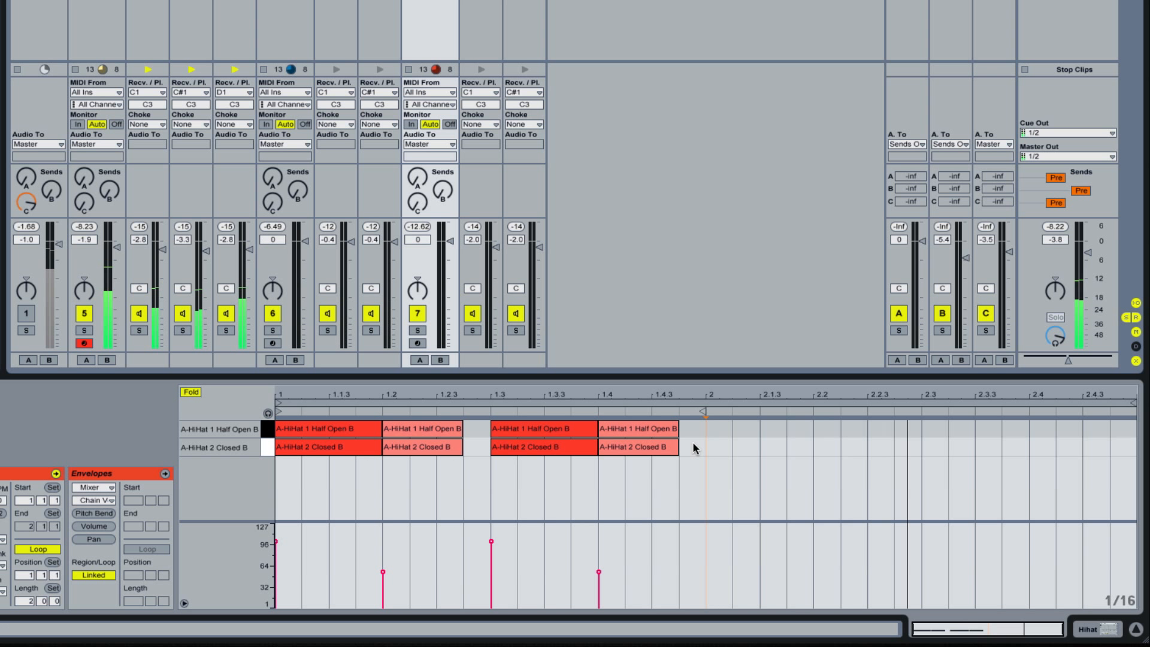
left_click_drag(690, 431, 663, 446)
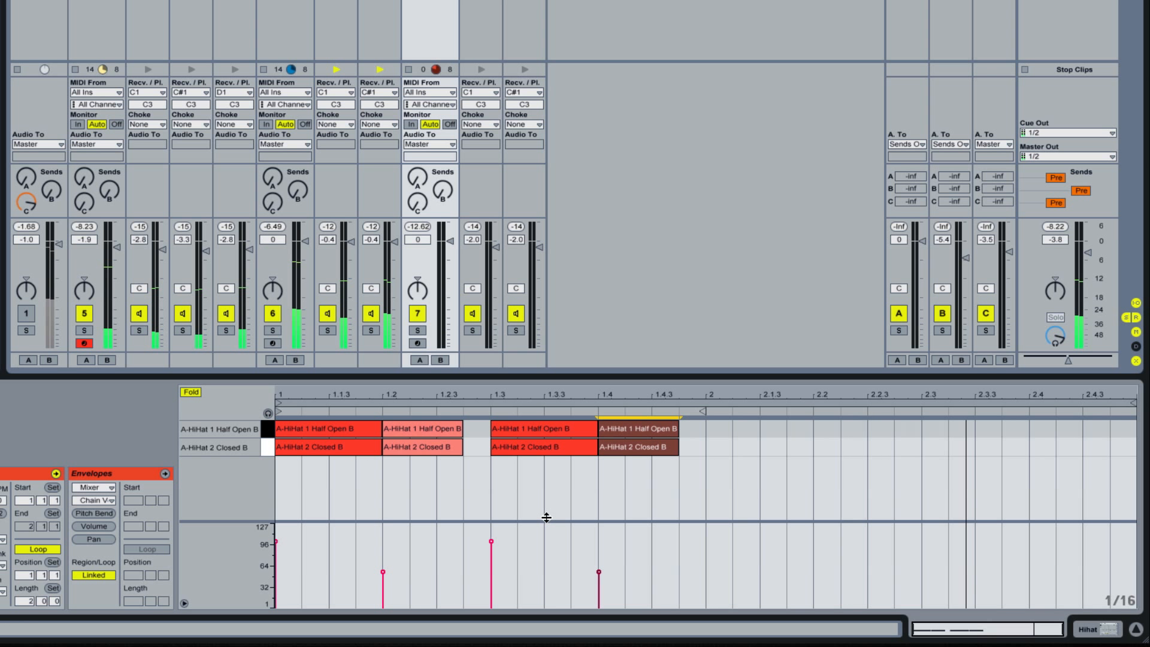
left_click_drag(598, 572, 598, 557)
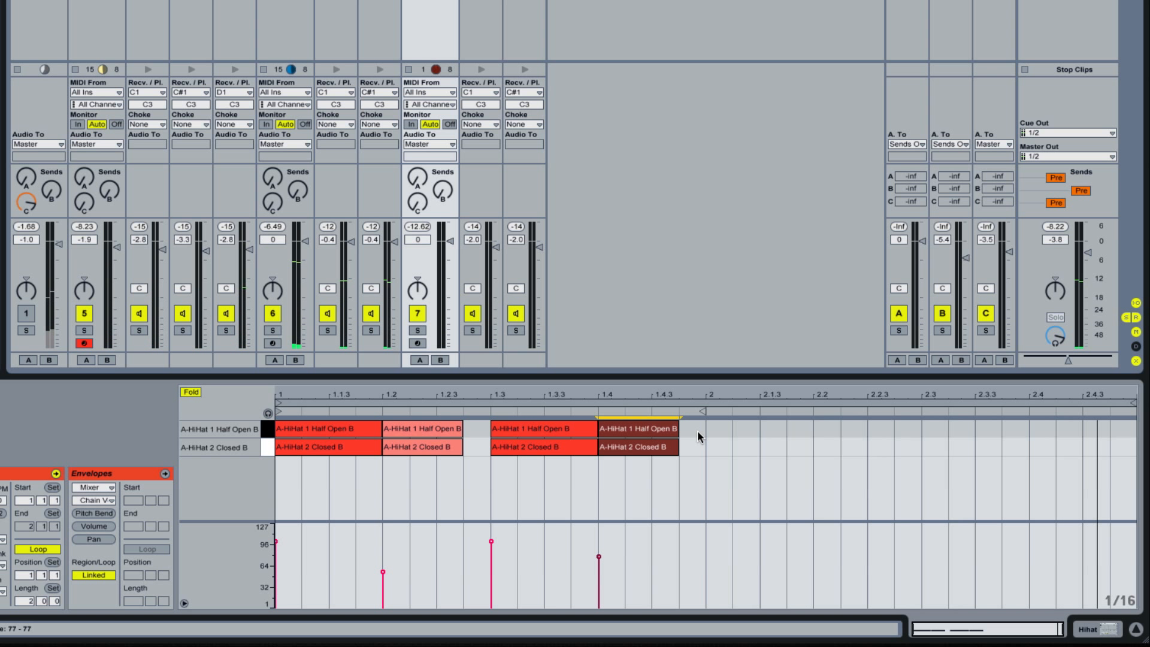
- Duplicate the hits of beats 1.3 and 1.4 to the start of bar 2 and set the velocity at 2.2 to 106
left_click(582, 446, "shift")
key("ctrl+d")
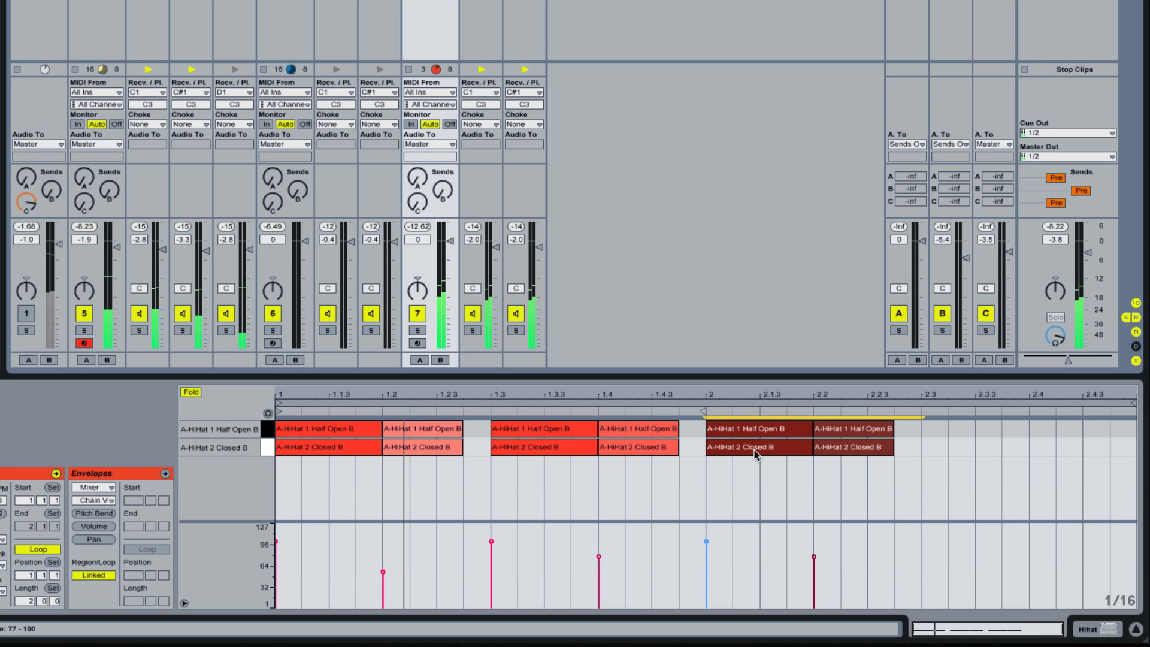
left_click(902, 428)
left_click_drag(908, 428, 832, 485)
left_click_drag(817, 562, 814, 537)
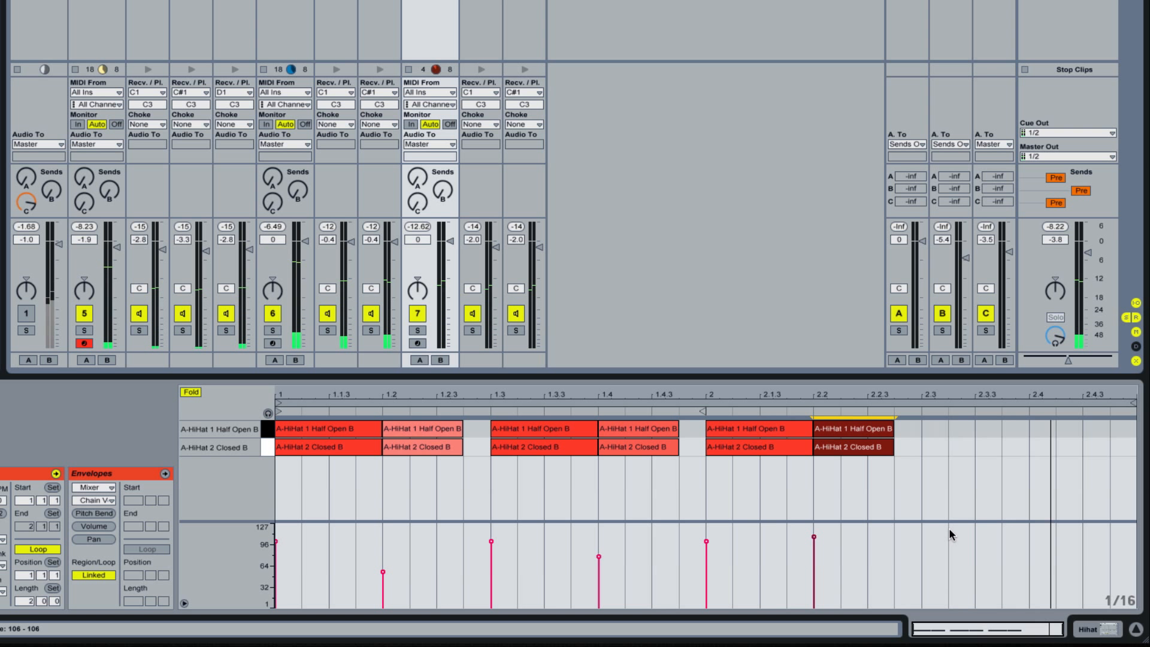
- Duplicate the hi-hat hits of beats 2 and 2.2 to beats 2.3 and 2.4 to fill the second bar
left_click_drag(905, 428, 789, 451)
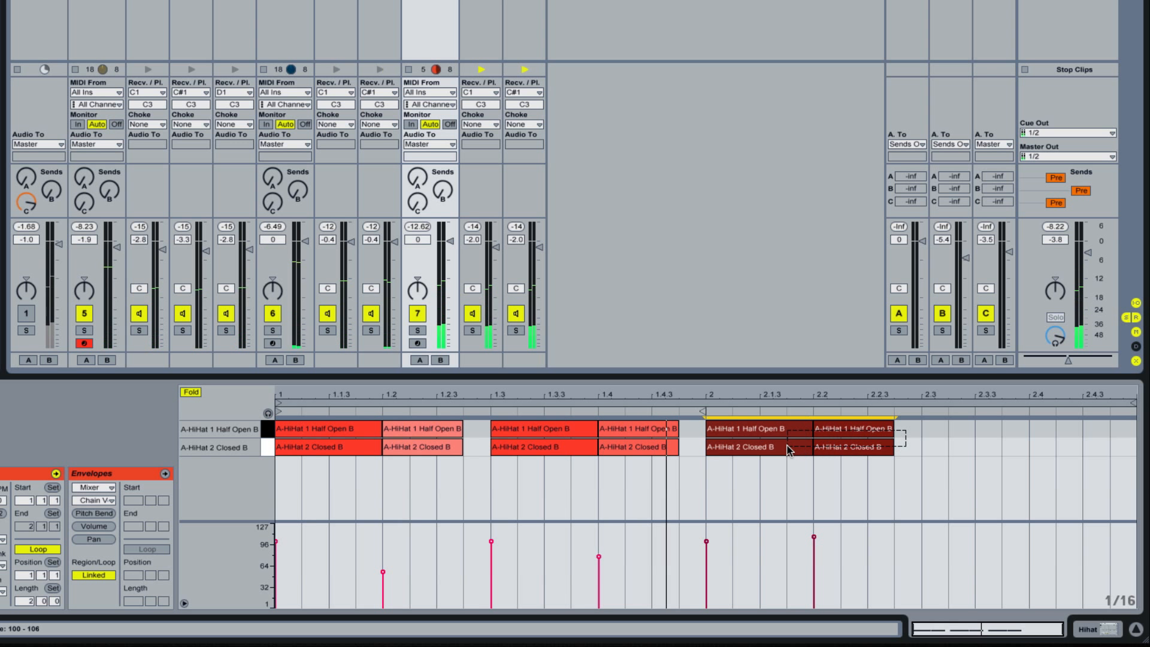
key("ctrl+d")
key("Right")
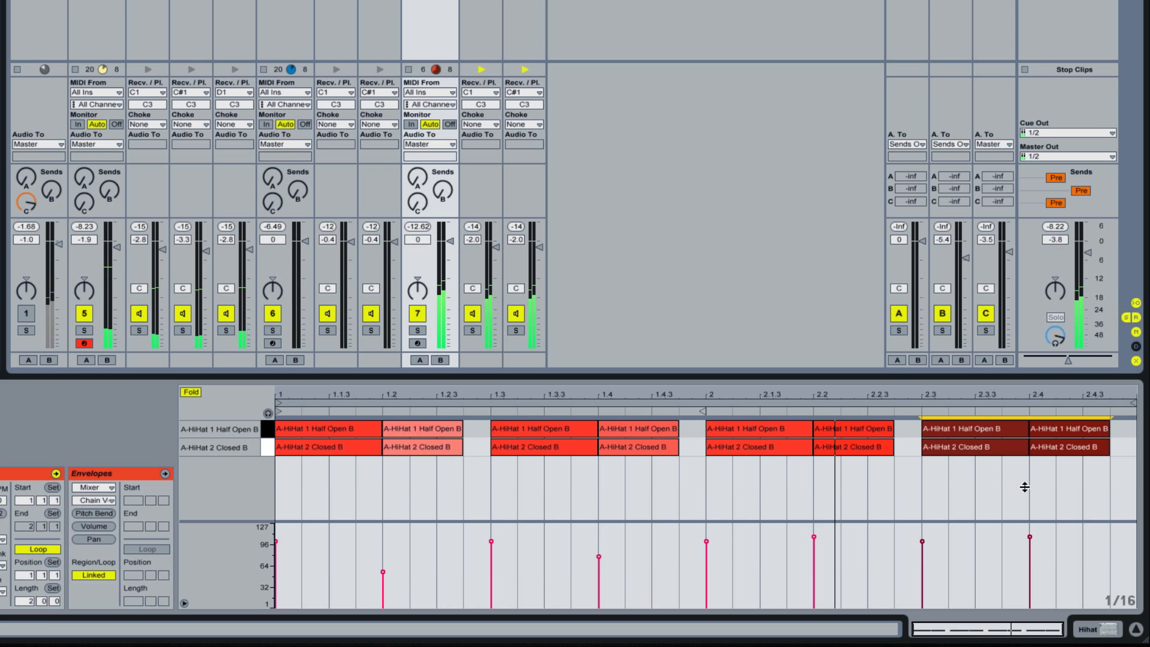
left_click(1113, 454)
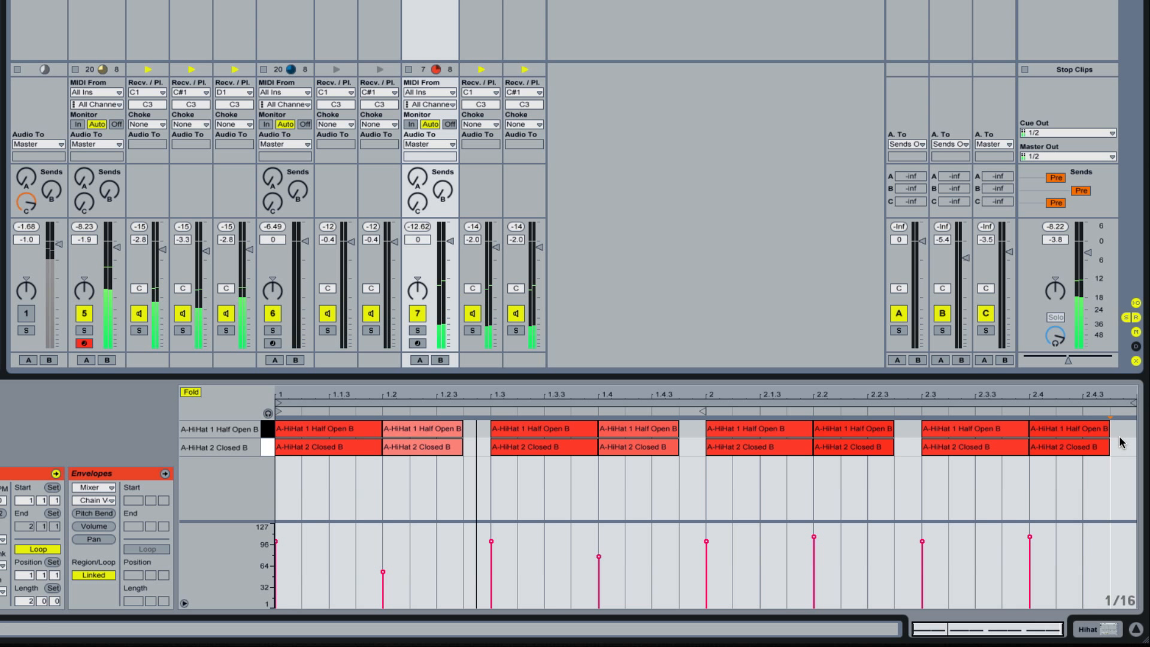
left_click_drag(1129, 433, 1106, 444)
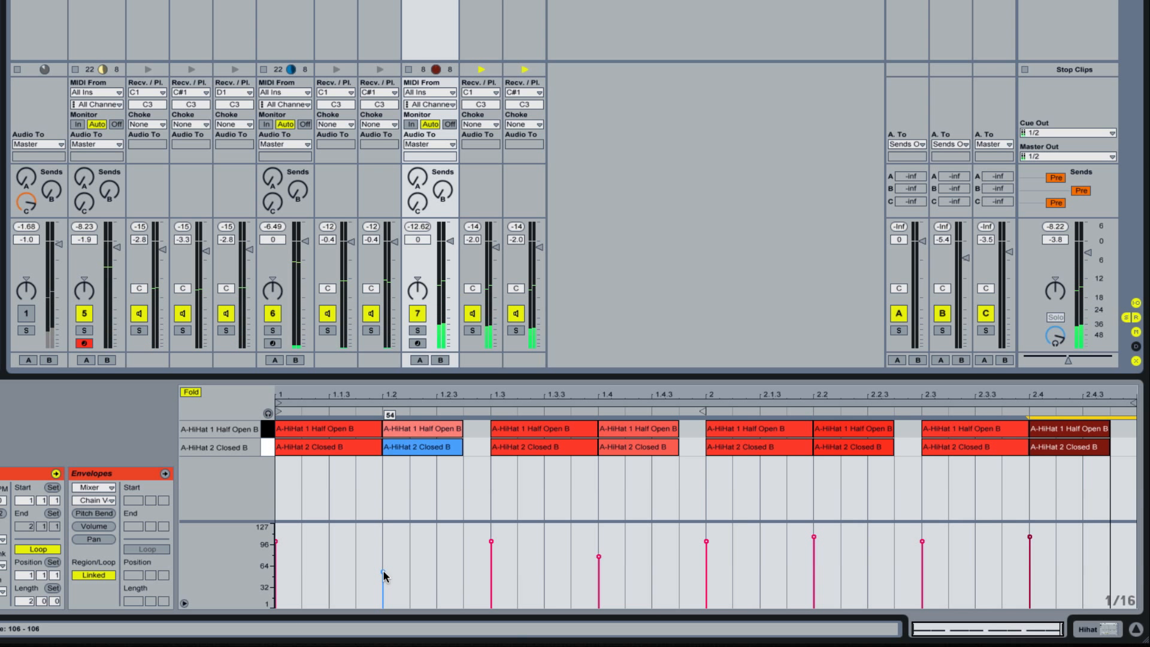
- Lower the first bar's weaker hi-hat hits to velocity 49 at beat 1.2 and 63 at beat 1.4
left_click_drag(383, 571, 383, 576)
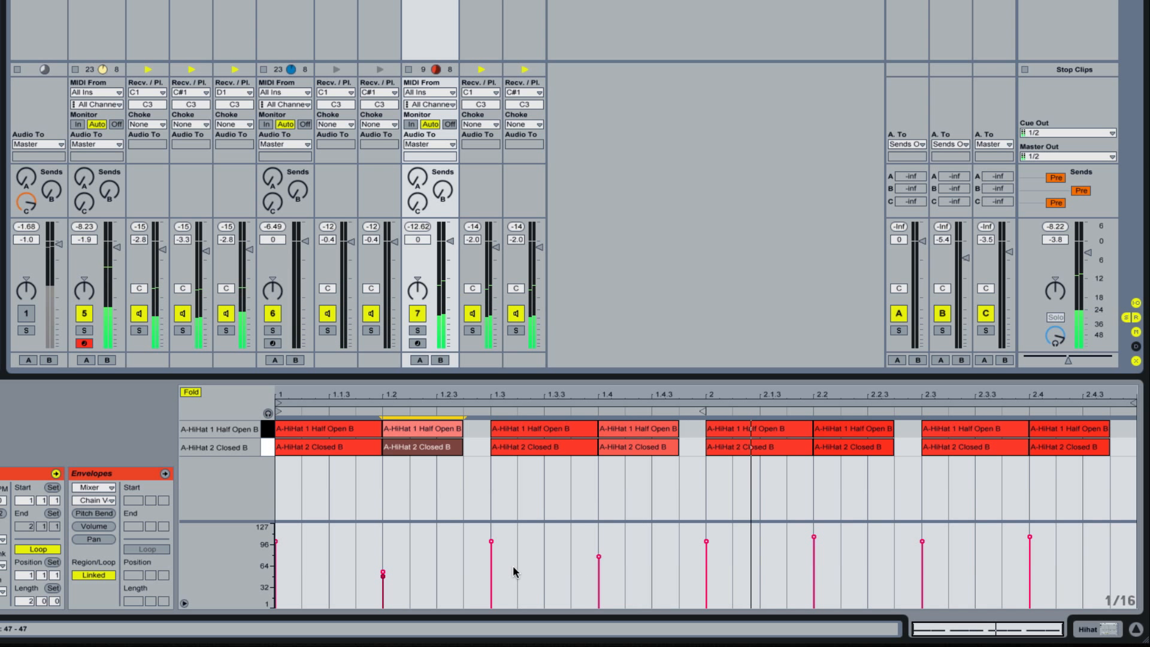
left_click_drag(383, 572, 384, 575)
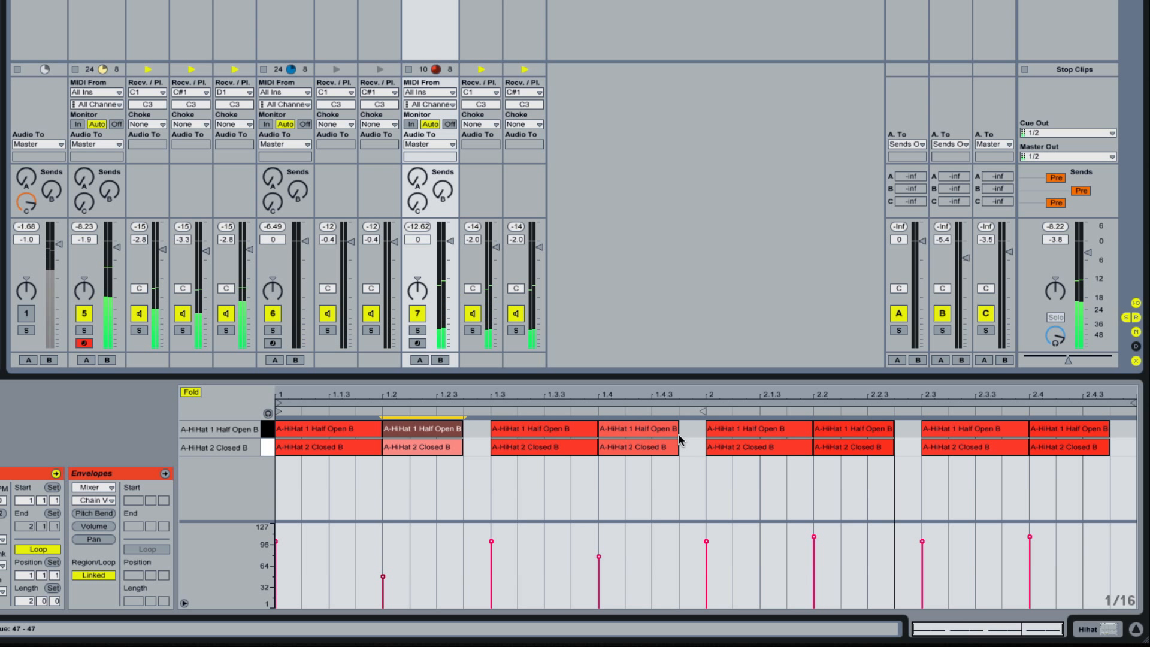
left_click_drag(471, 424, 458, 443)
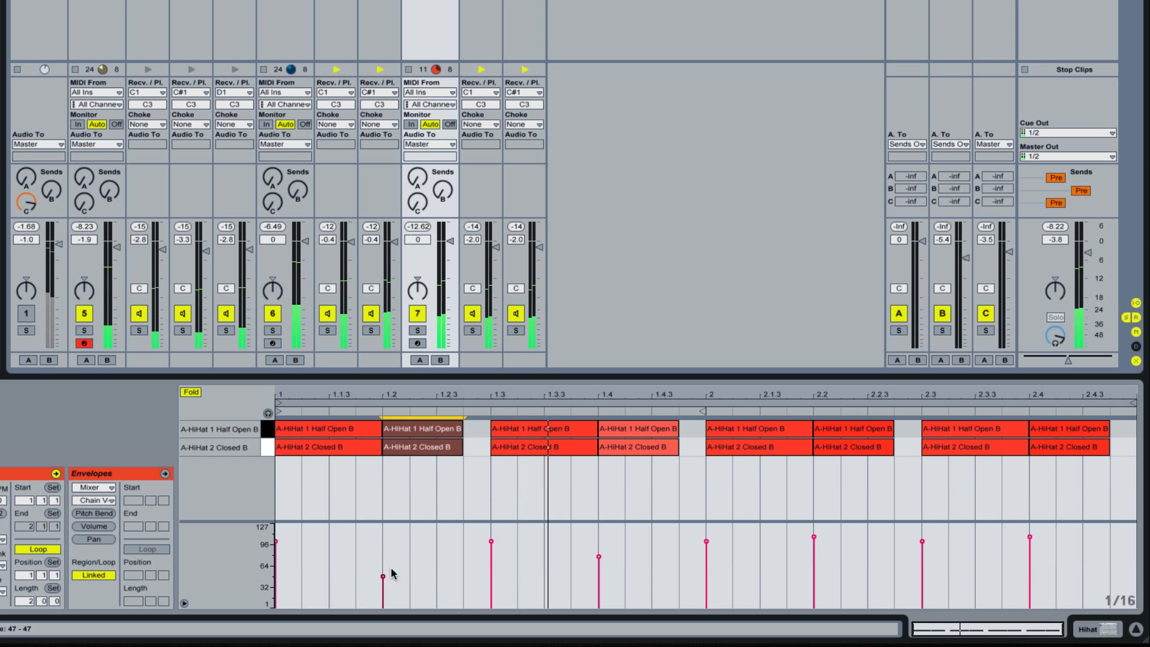
left_click_drag(383, 576, 382, 576)
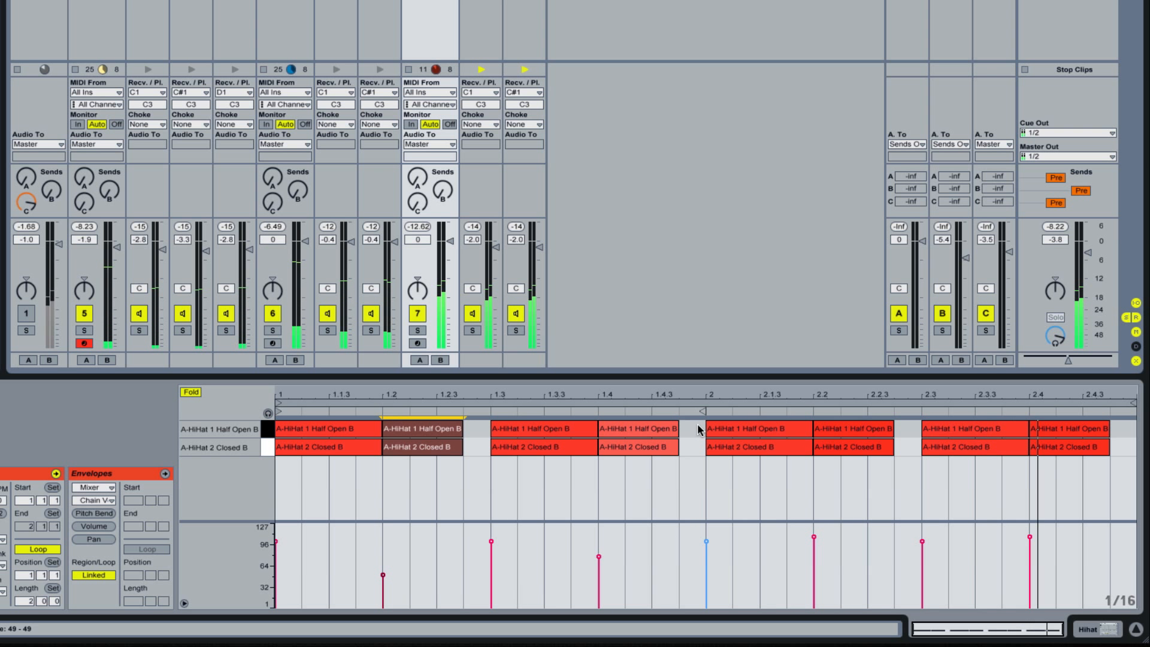
left_click_drag(699, 426, 672, 447)
left_click_drag(598, 557, 599, 566)
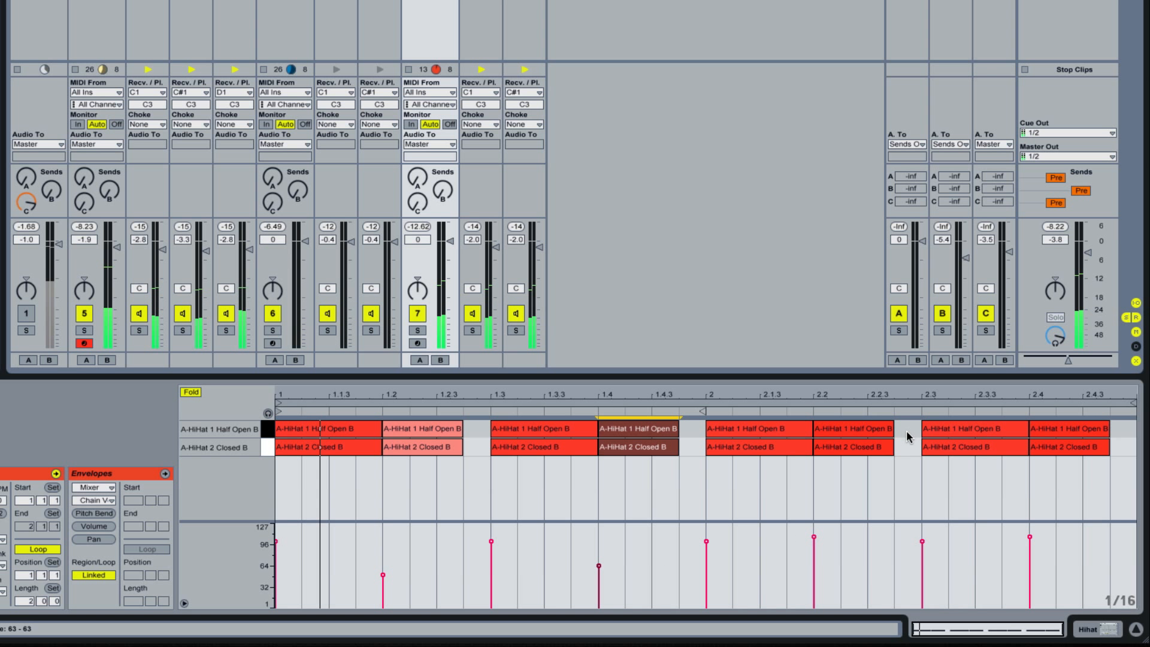
- Slightly lower the velocities of the second bar's hi-hat pairs at beats 2.2 and 2.4
left_click_drag(908, 437, 887, 443)
left_click_drag(822, 537, 822, 547)
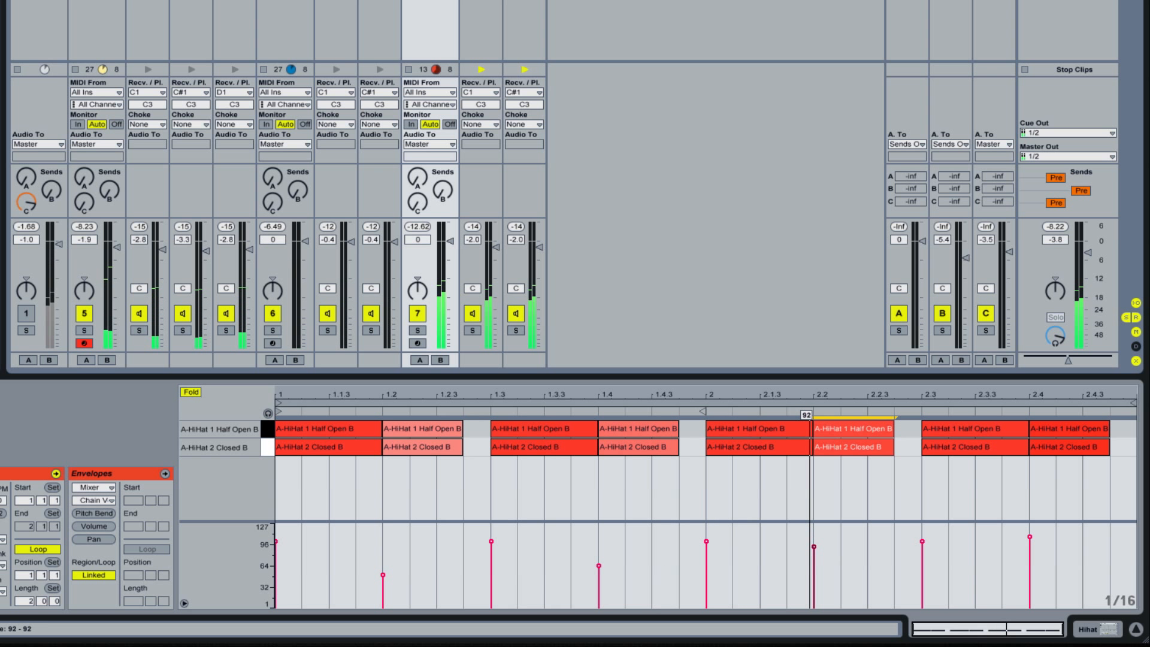
left_click_drag(1124, 428, 1089, 455)
left_click_drag(1029, 537, 1030, 540)
left_click(1122, 443)
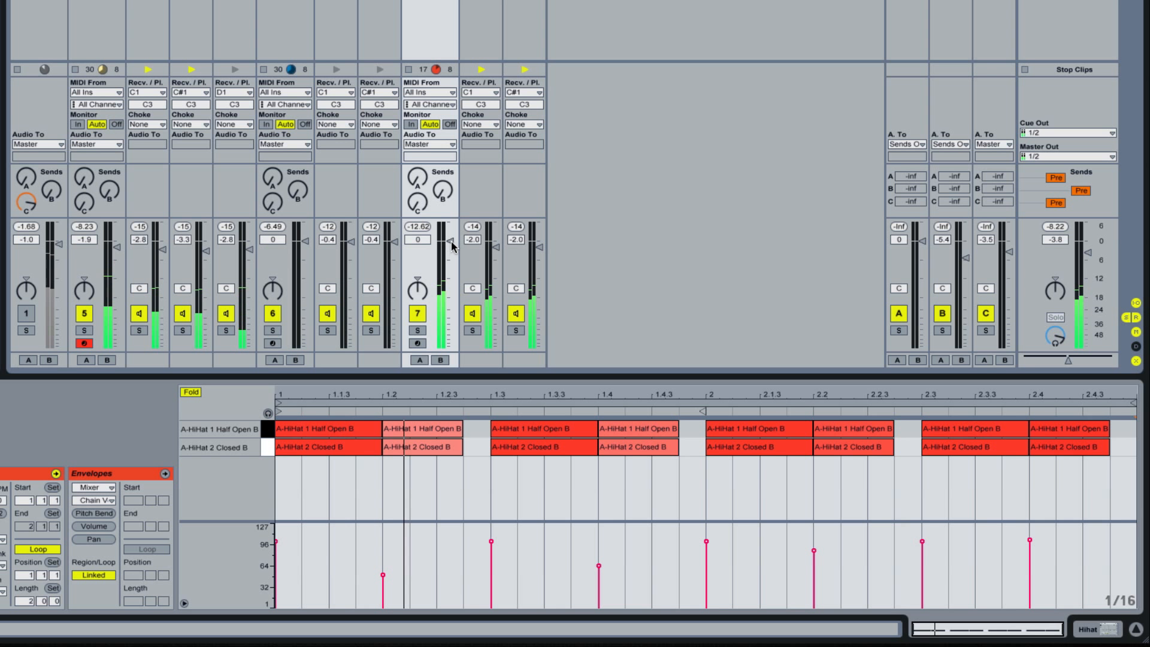
- Set the volumes to -3.5 dB for Hihat, -0.4 dB for Snare and -2.0 dB for Kick, and slightly lower both hi-hat chains
left_click_drag(451, 241, 451, 251)
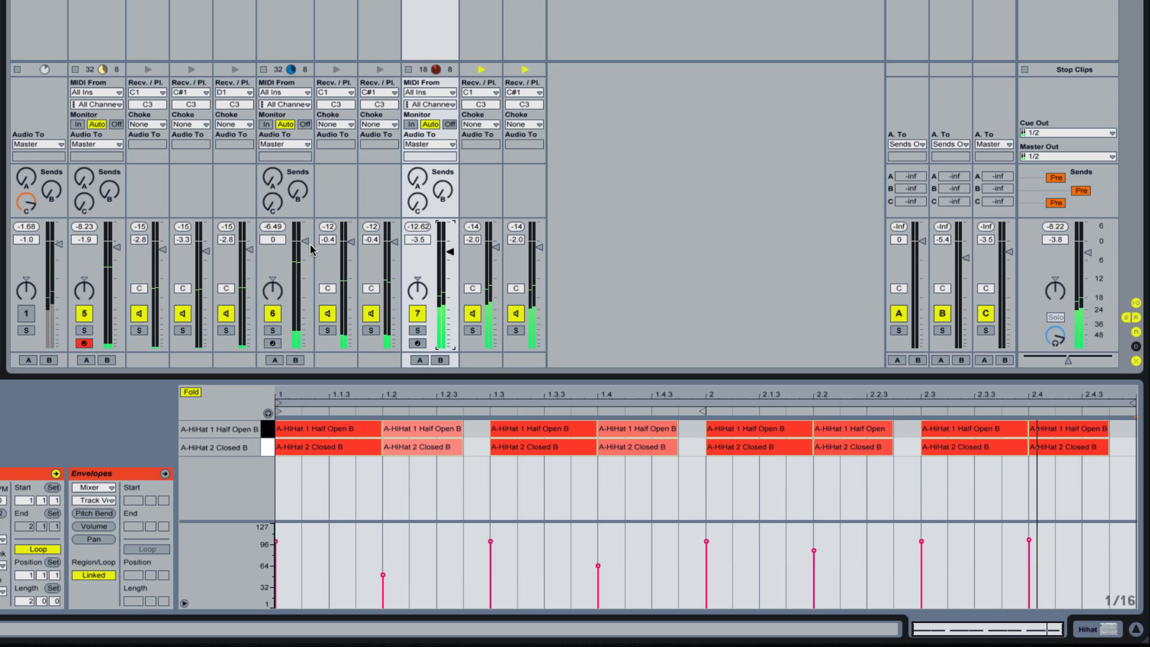
left_click_drag(312, 248, 312, 251)
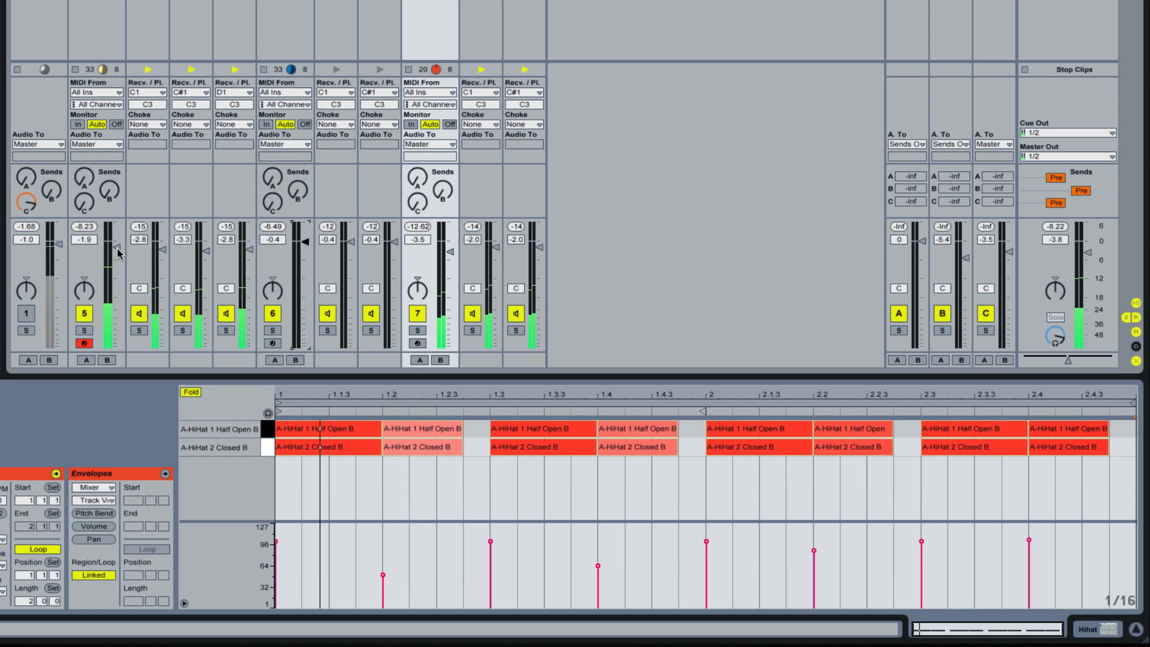
left_click_drag(117, 248, 132, 245)
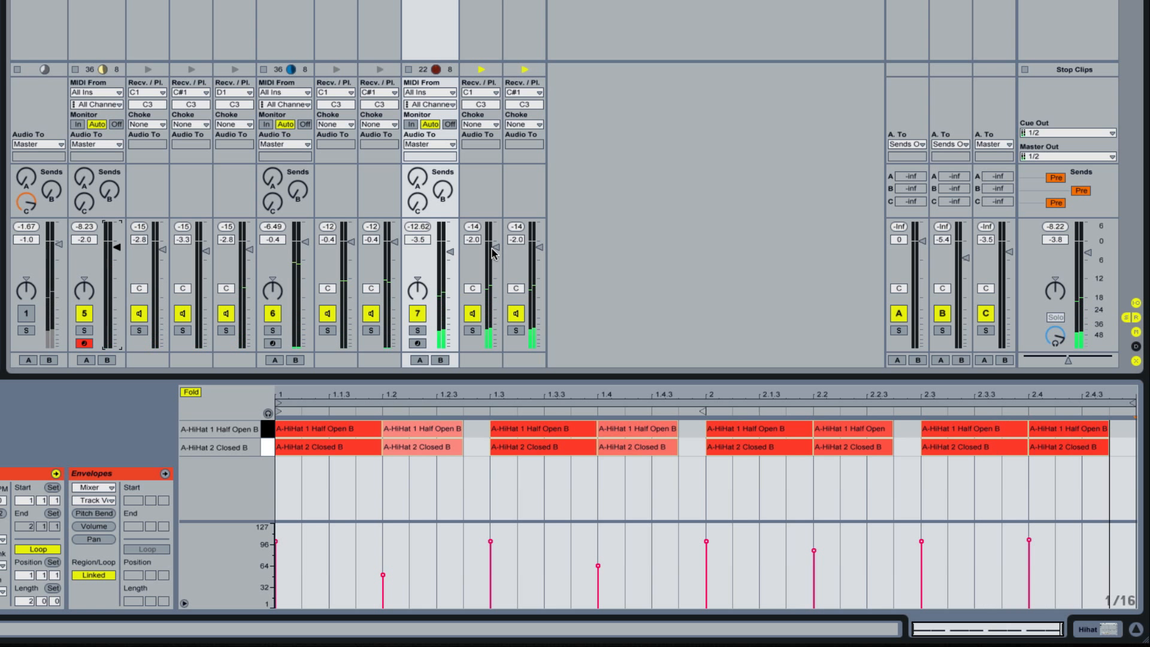
left_click_drag(490, 249, 538, 251)
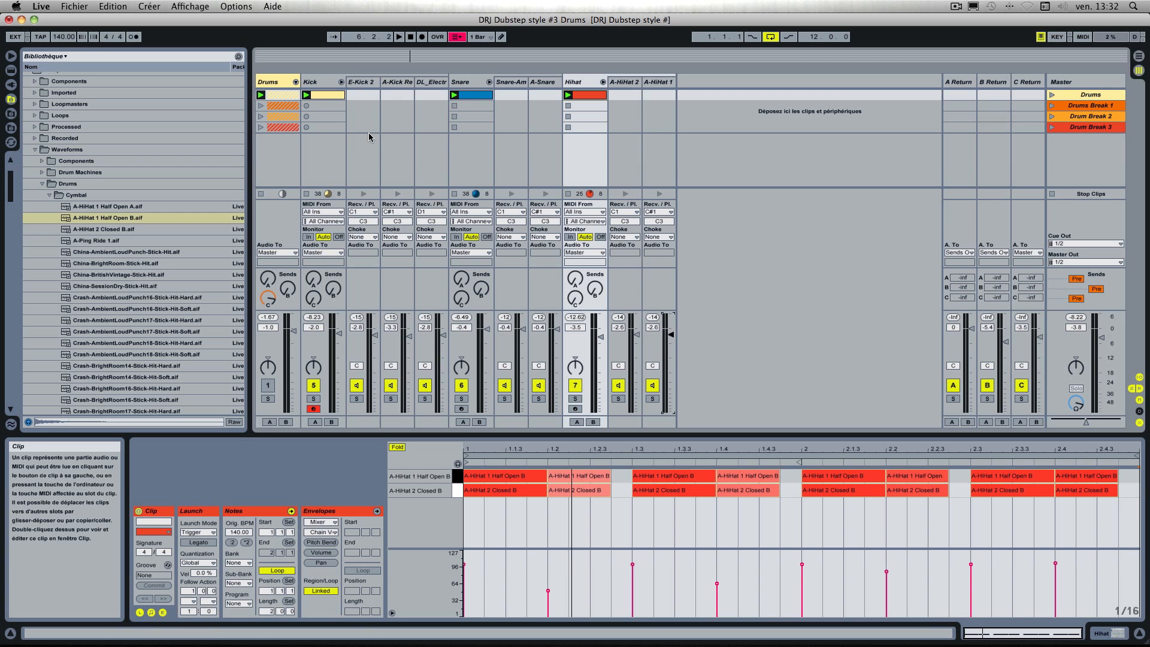
- Group the Kick, Snare and Hihat tracks into one group track
left_click(326, 85)
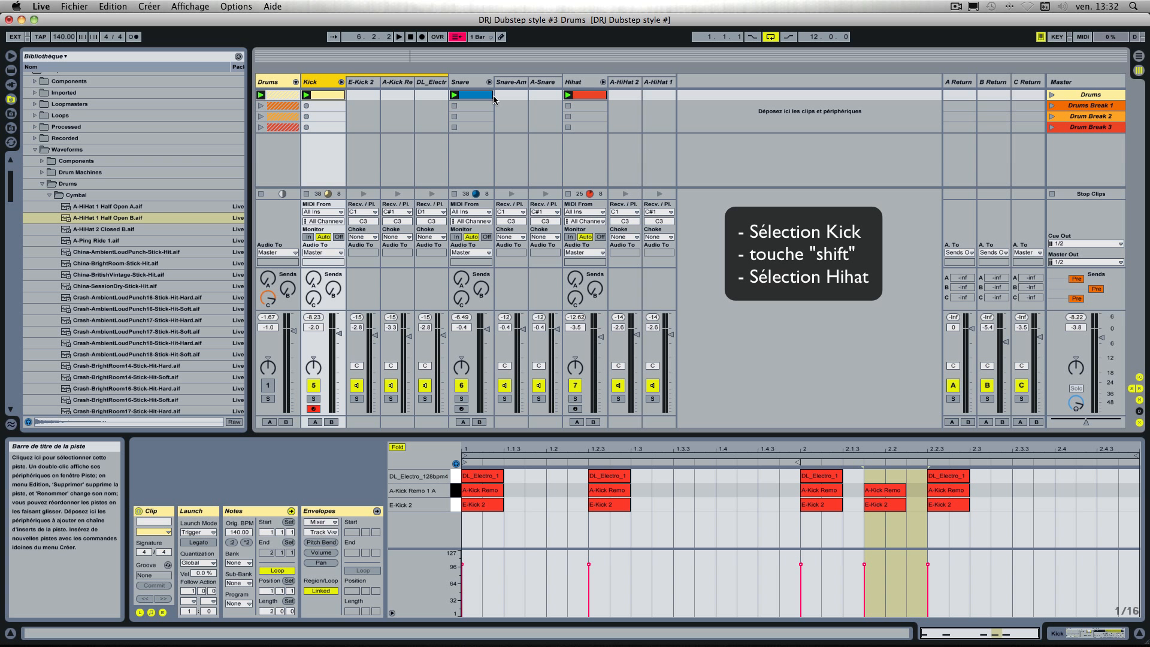
left_click(586, 84, "shift")
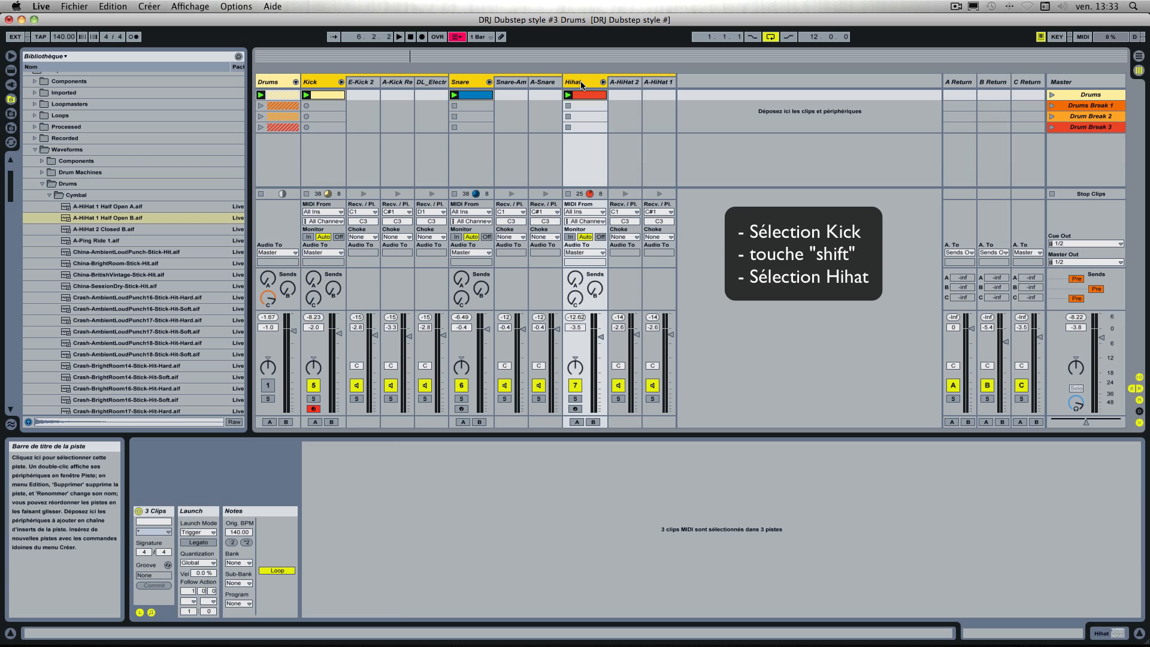
right_click(581, 84)
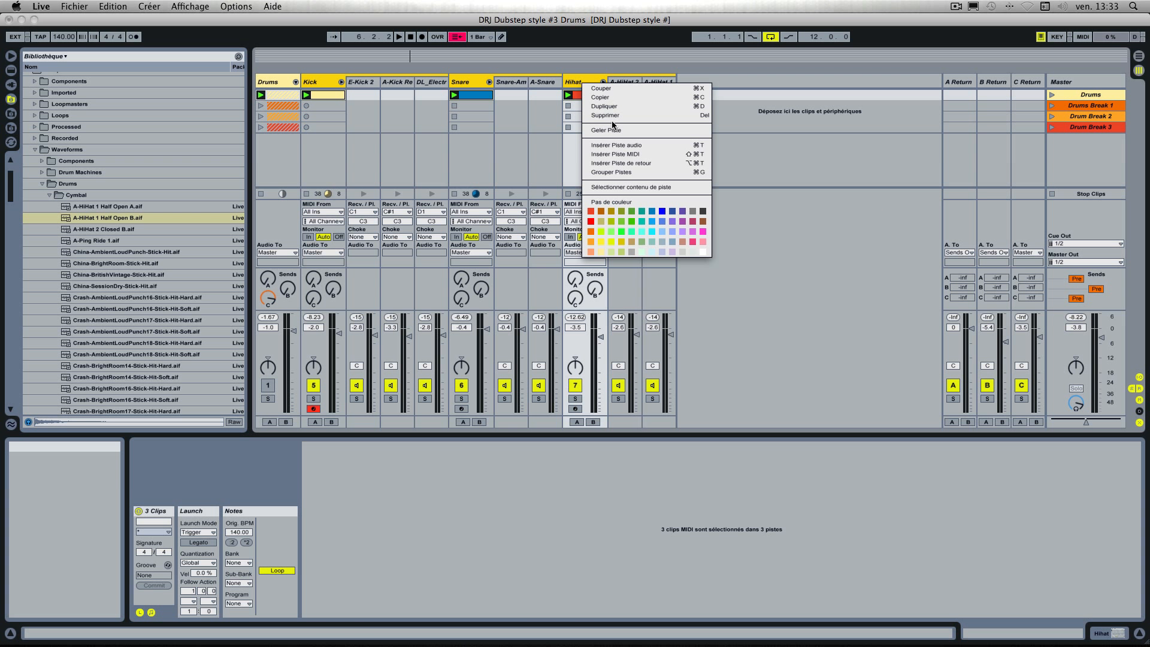
left_click(621, 174)
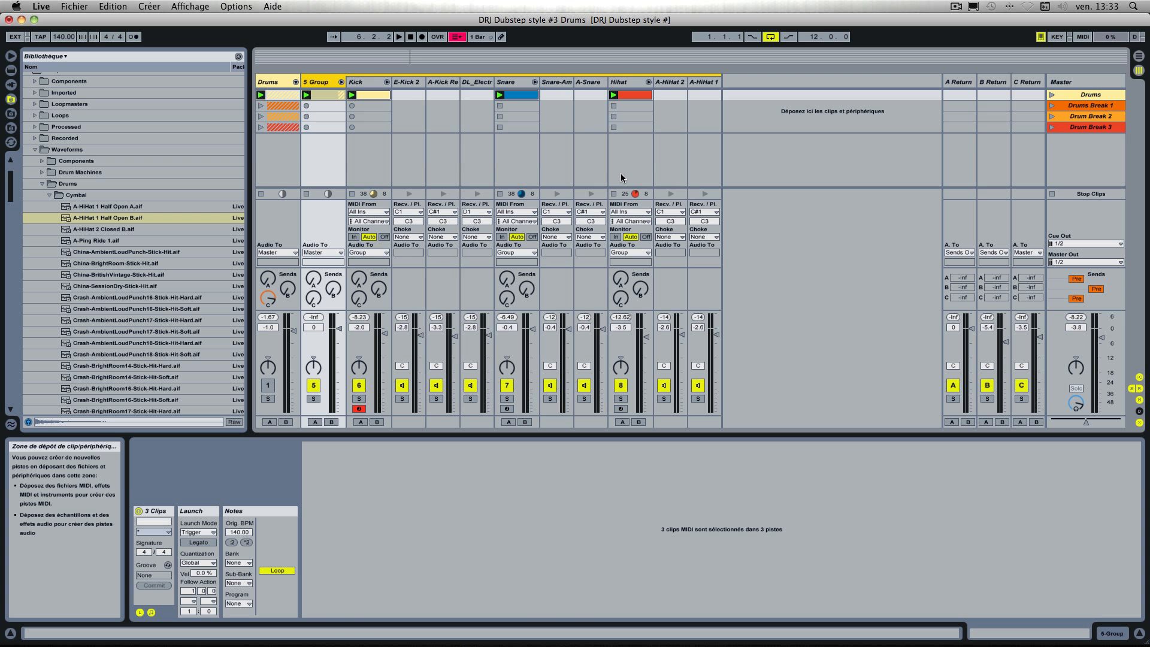
- Fold the new group track and stop the clips playing in the original Drums group
left_click(341, 82)
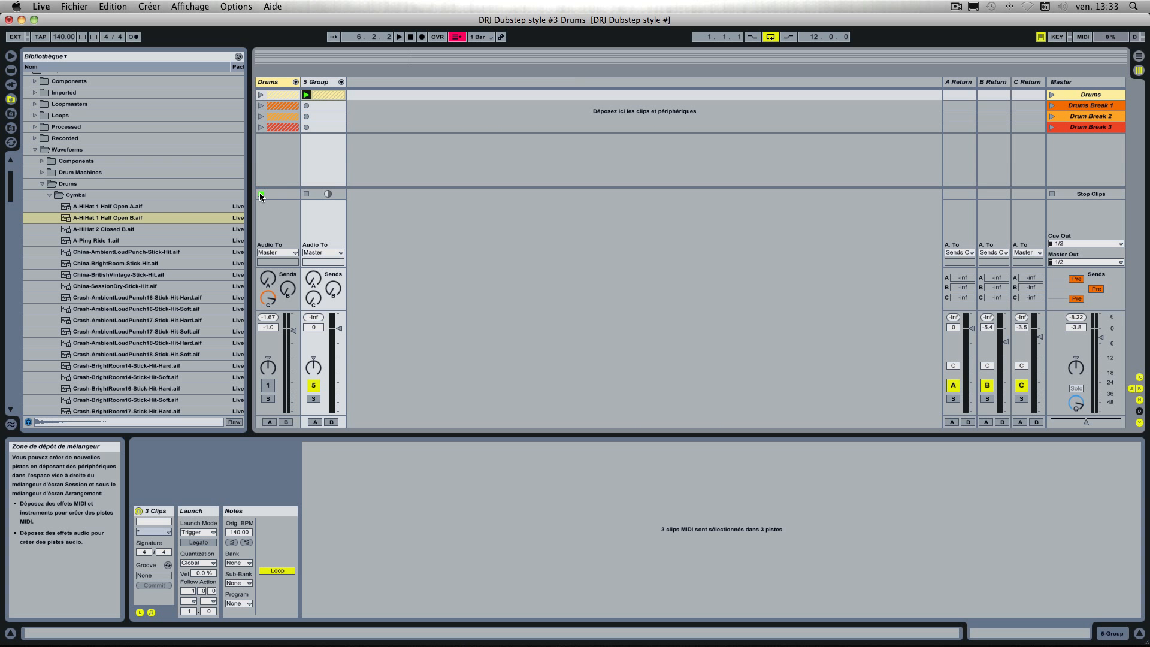
left_click(260, 193)
- Rename the new group track as Drums test
left_click(322, 83)
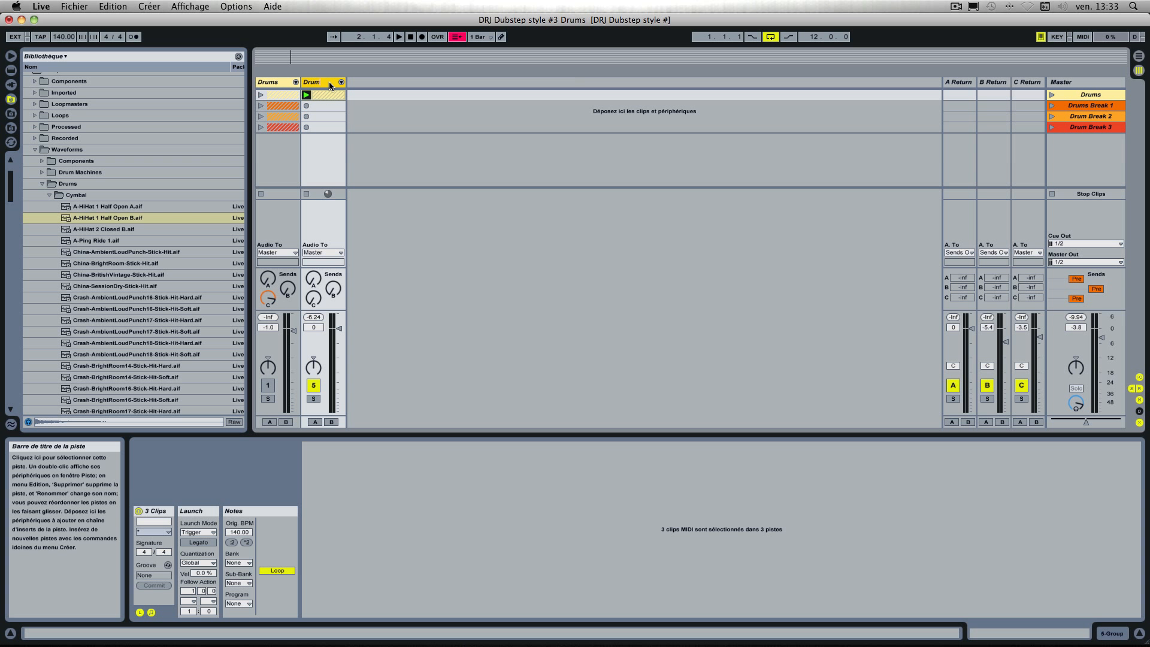
type("test")
left_click(375, 135)
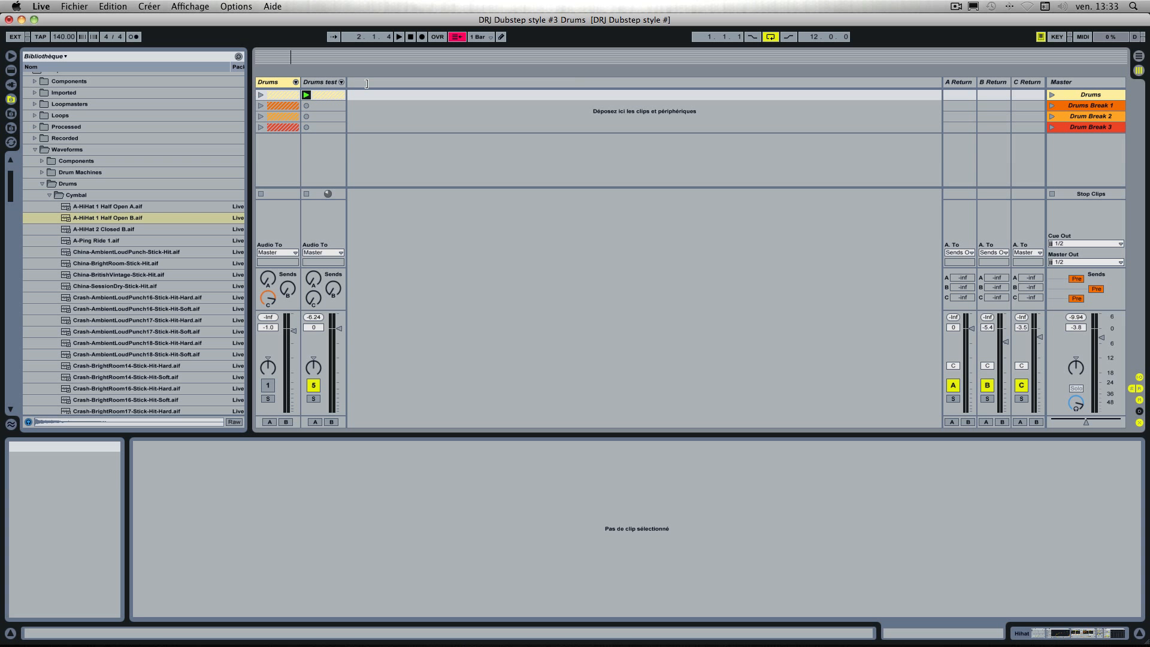
- Unfold the Drums test group to view its Kick, Snare and Hihat tracks, and fold it again
left_click(341, 82)
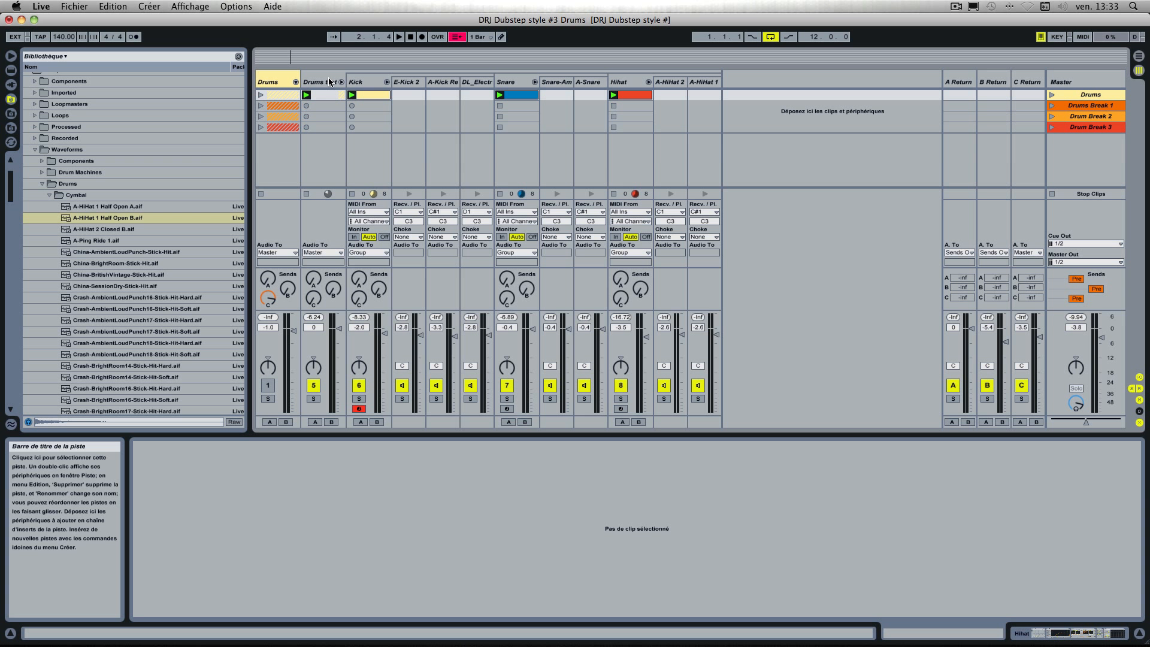
left_click(329, 81)
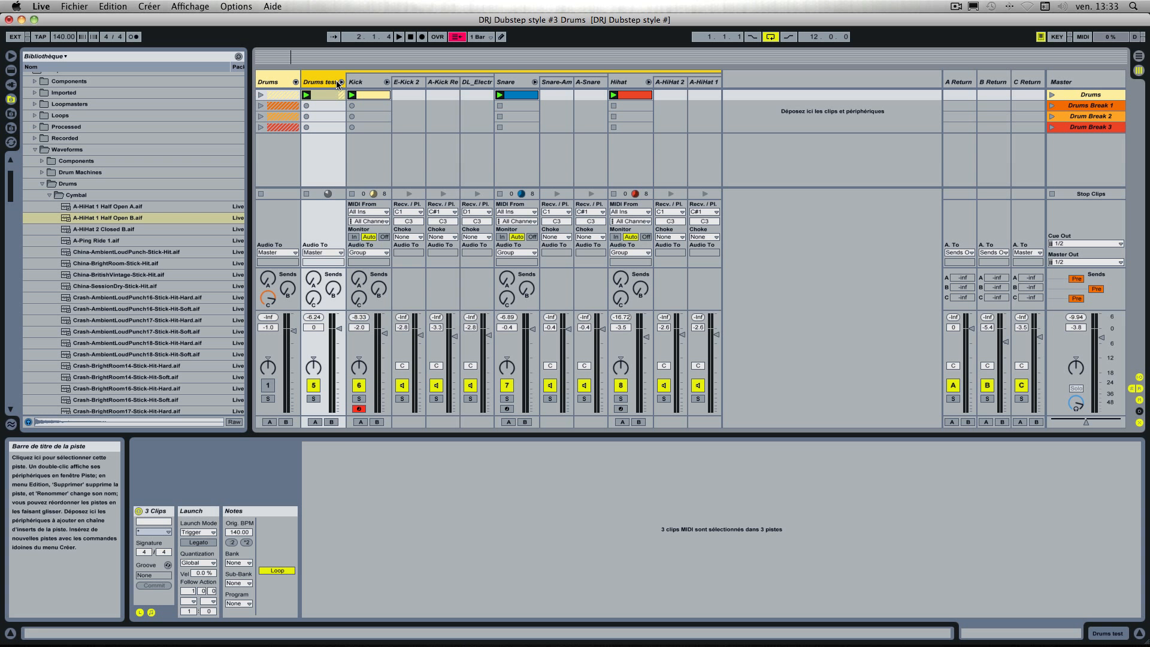
left_click(339, 83)
left_click(375, 109)
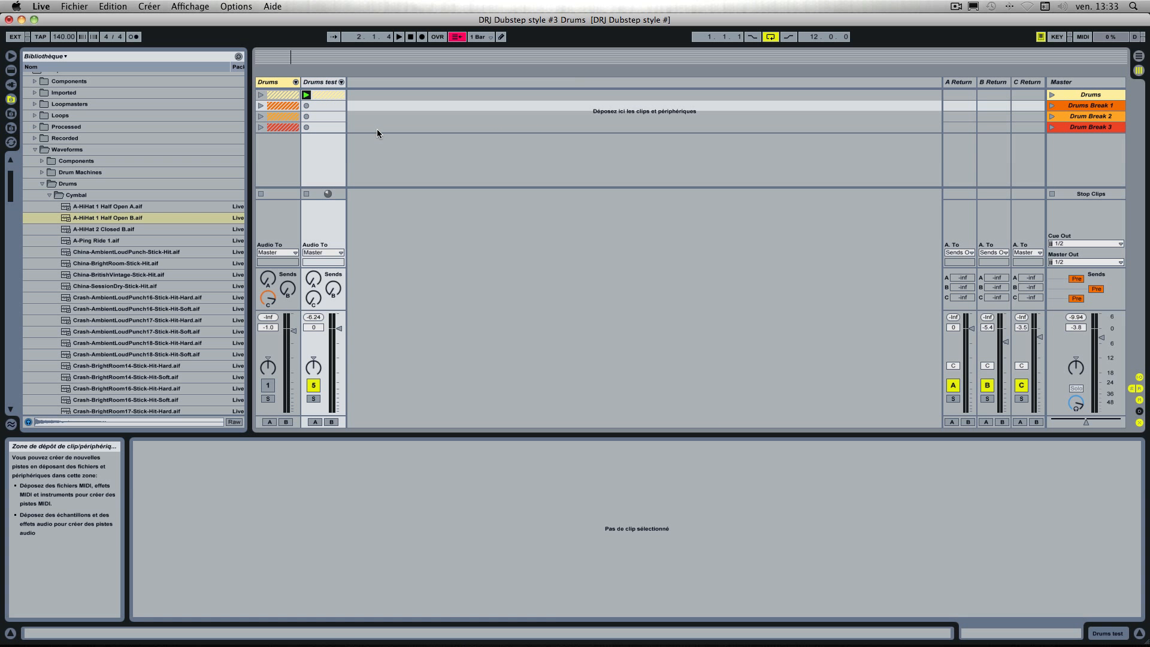